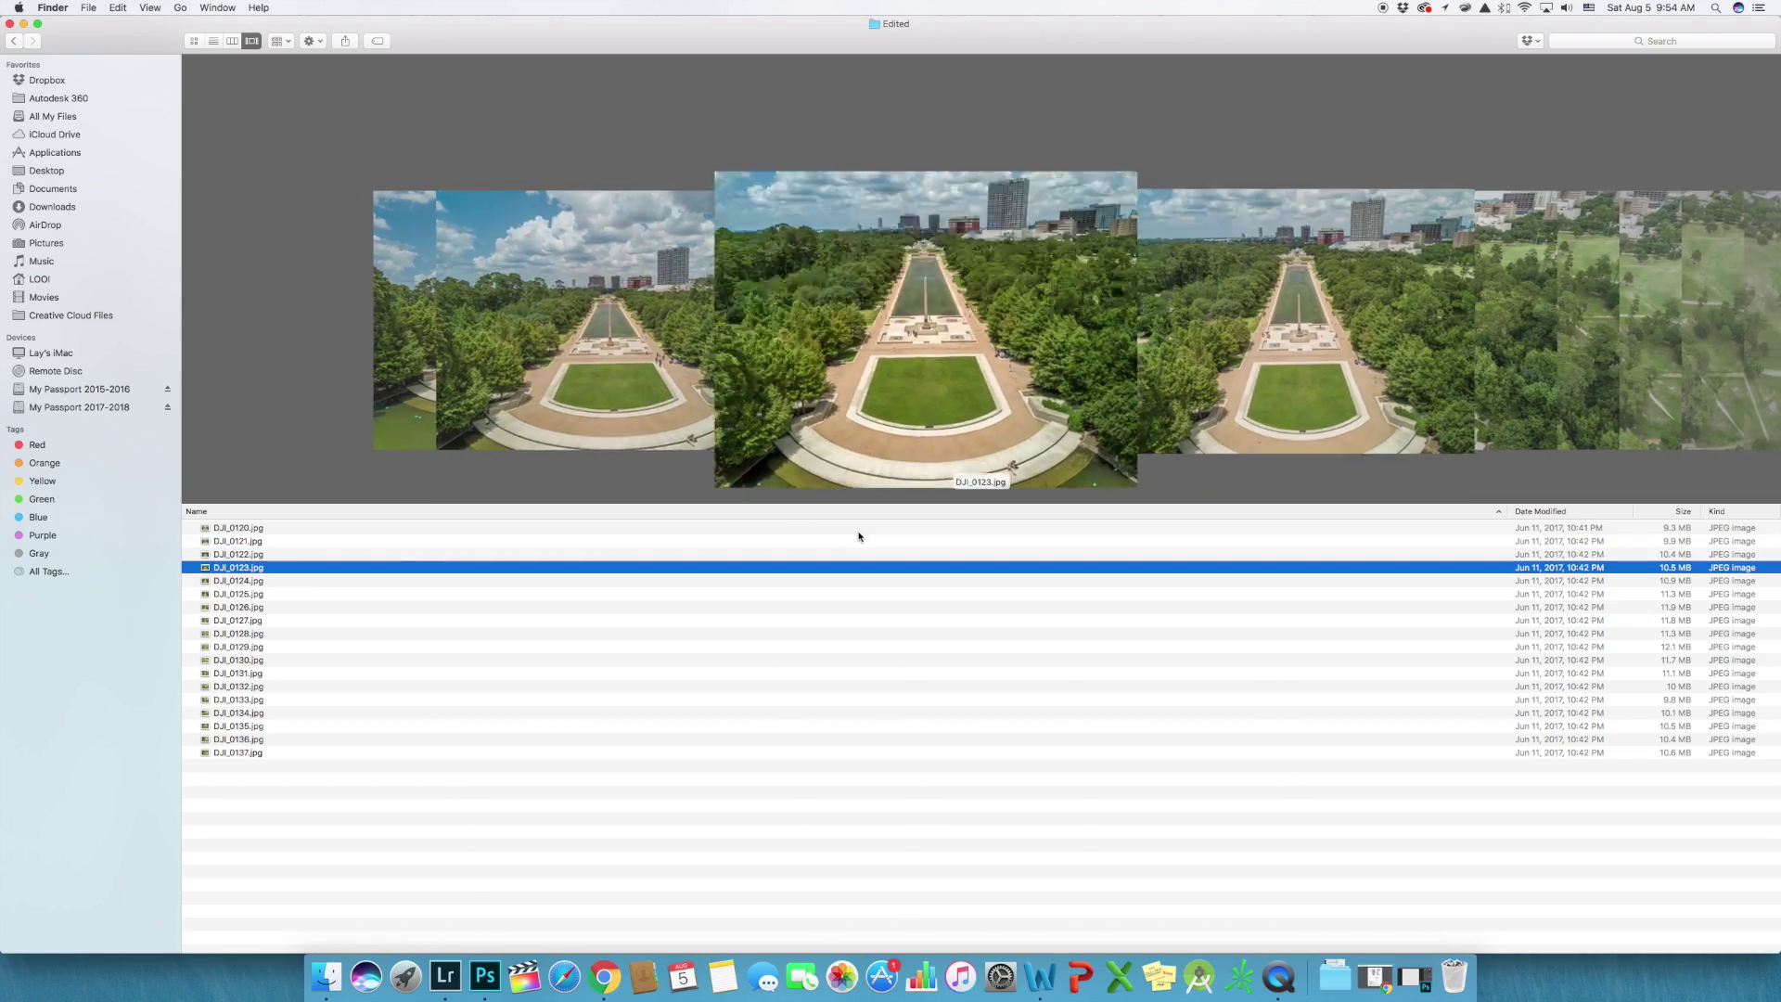
Step: Browse the edited drone photos from DJI_0123.jpg onward to review the camera's progress along the park's reflecting pool
key(Down)
key(Down)
key(Down)
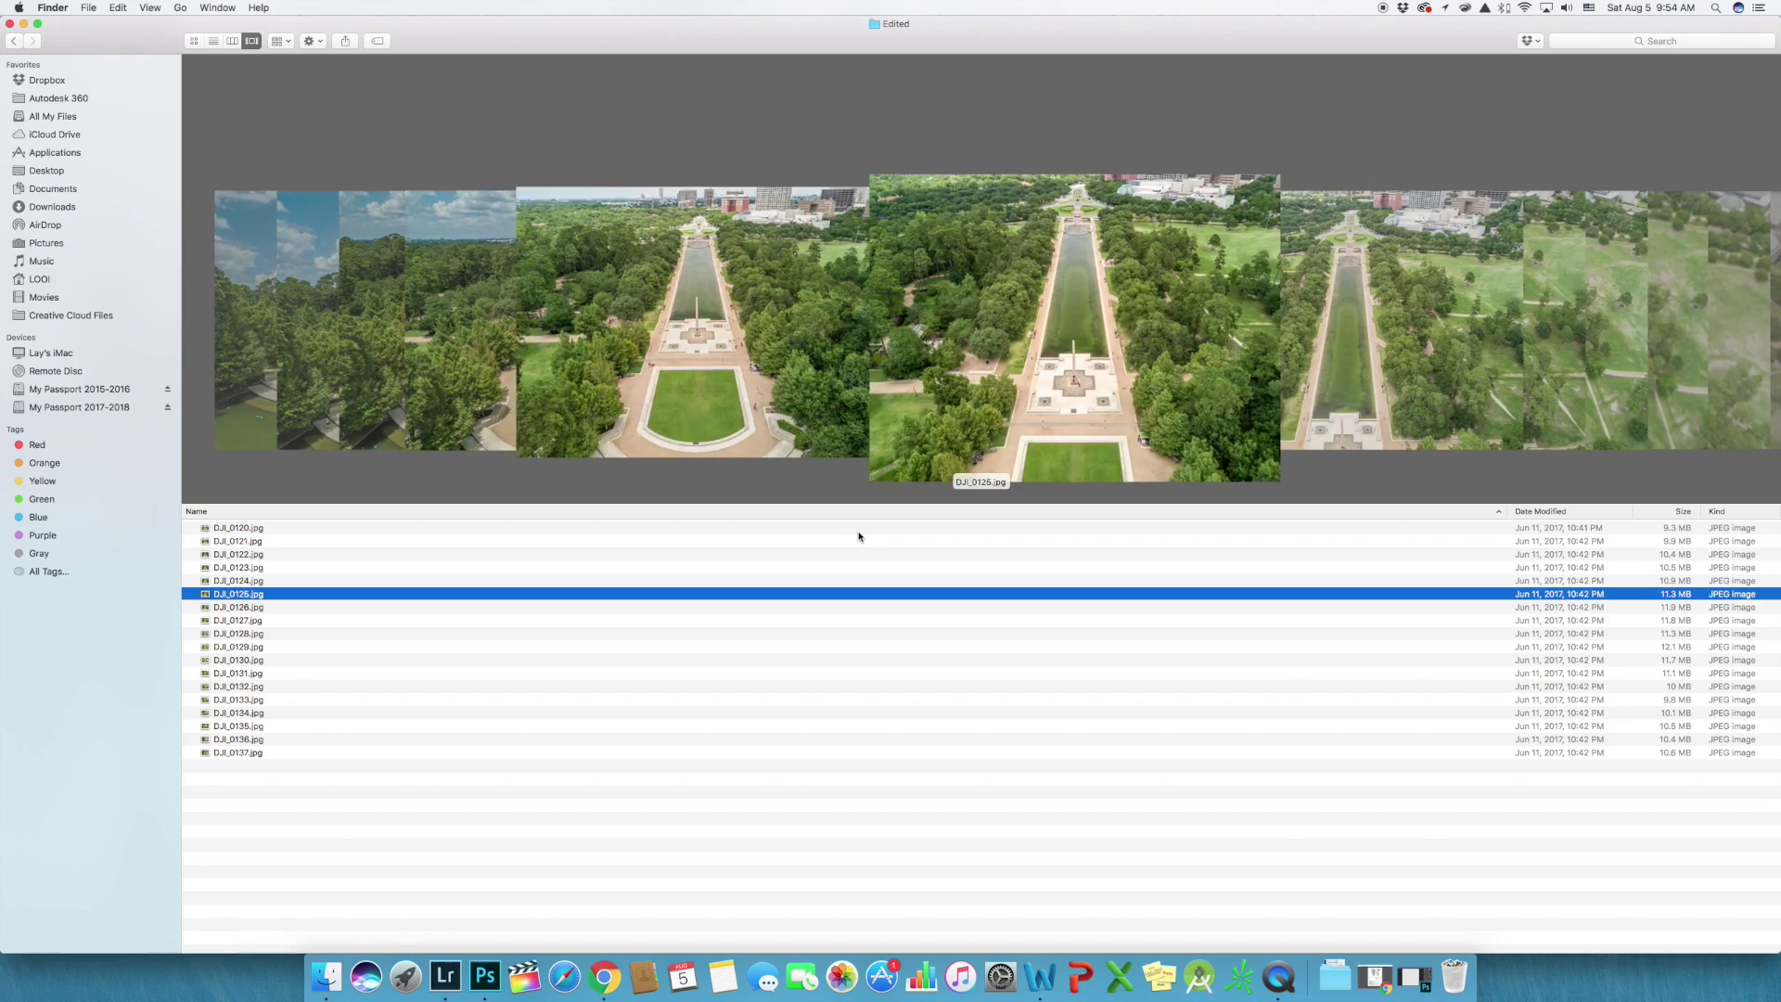
key(Down)
key(Down)
key(Down)
key(Down)
key(Down)
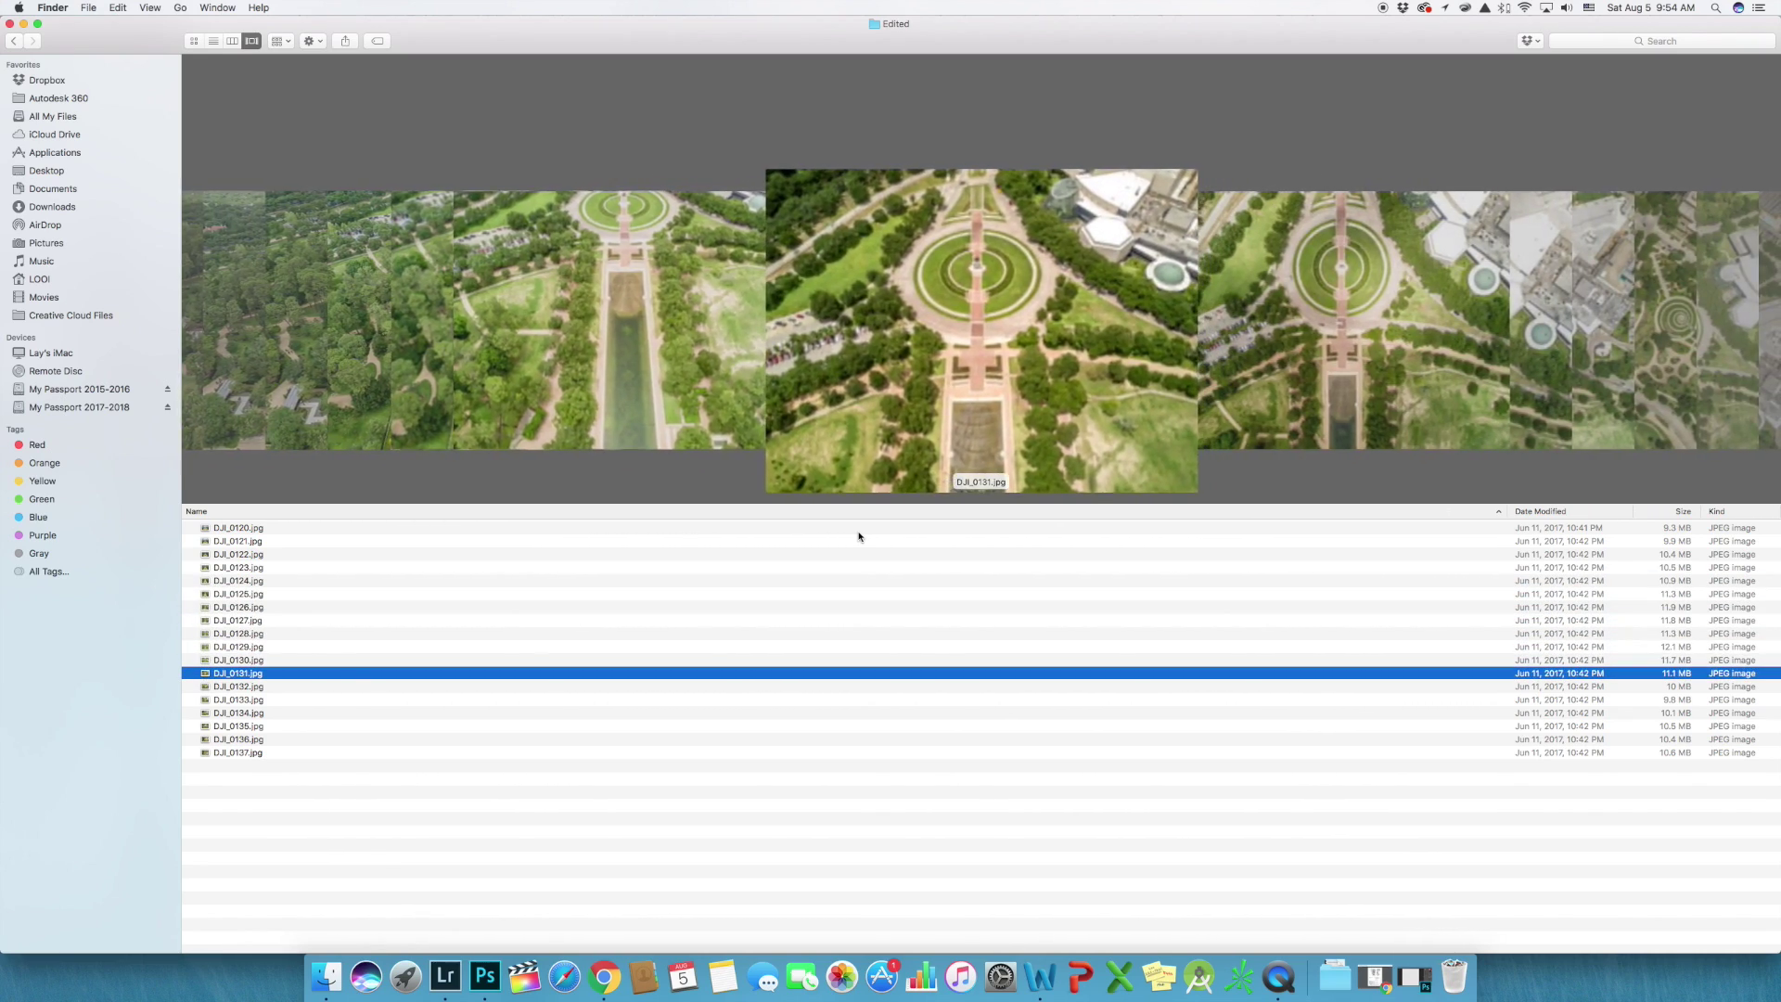
key(Down)
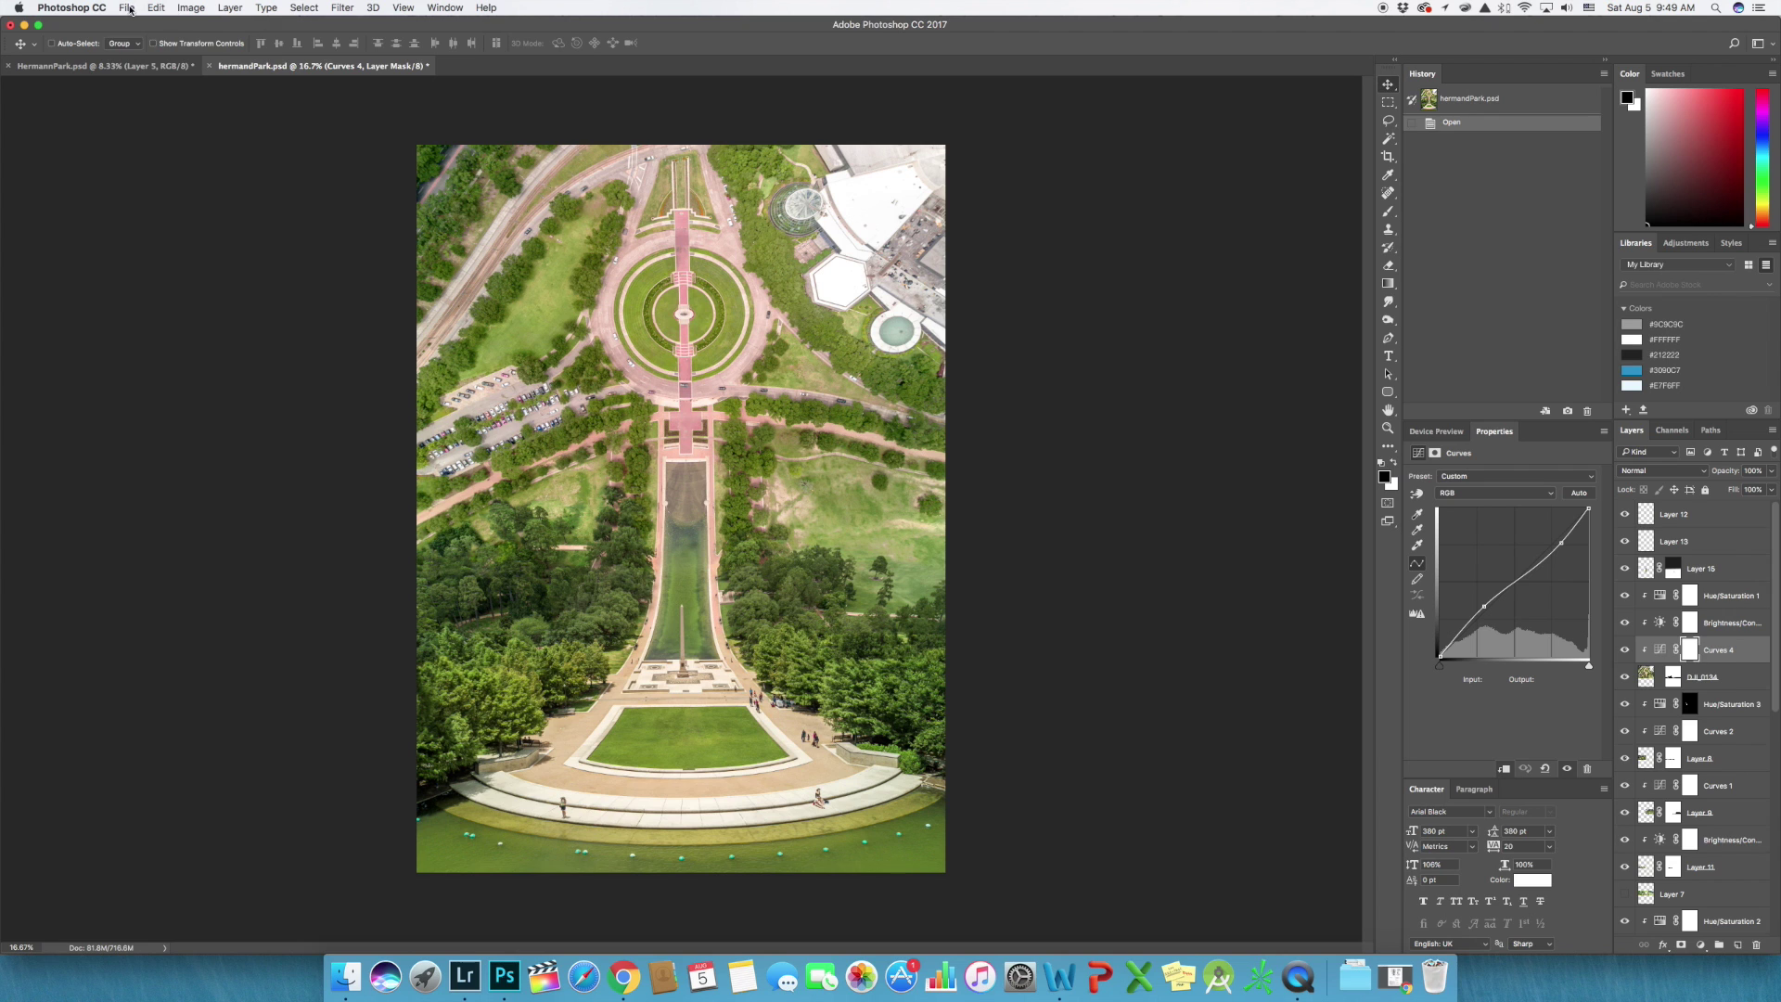
Step: Create a new transparent document named Inception, 25 by 25 inches at 300 pixels/inch in RGB Color
click(127, 8)
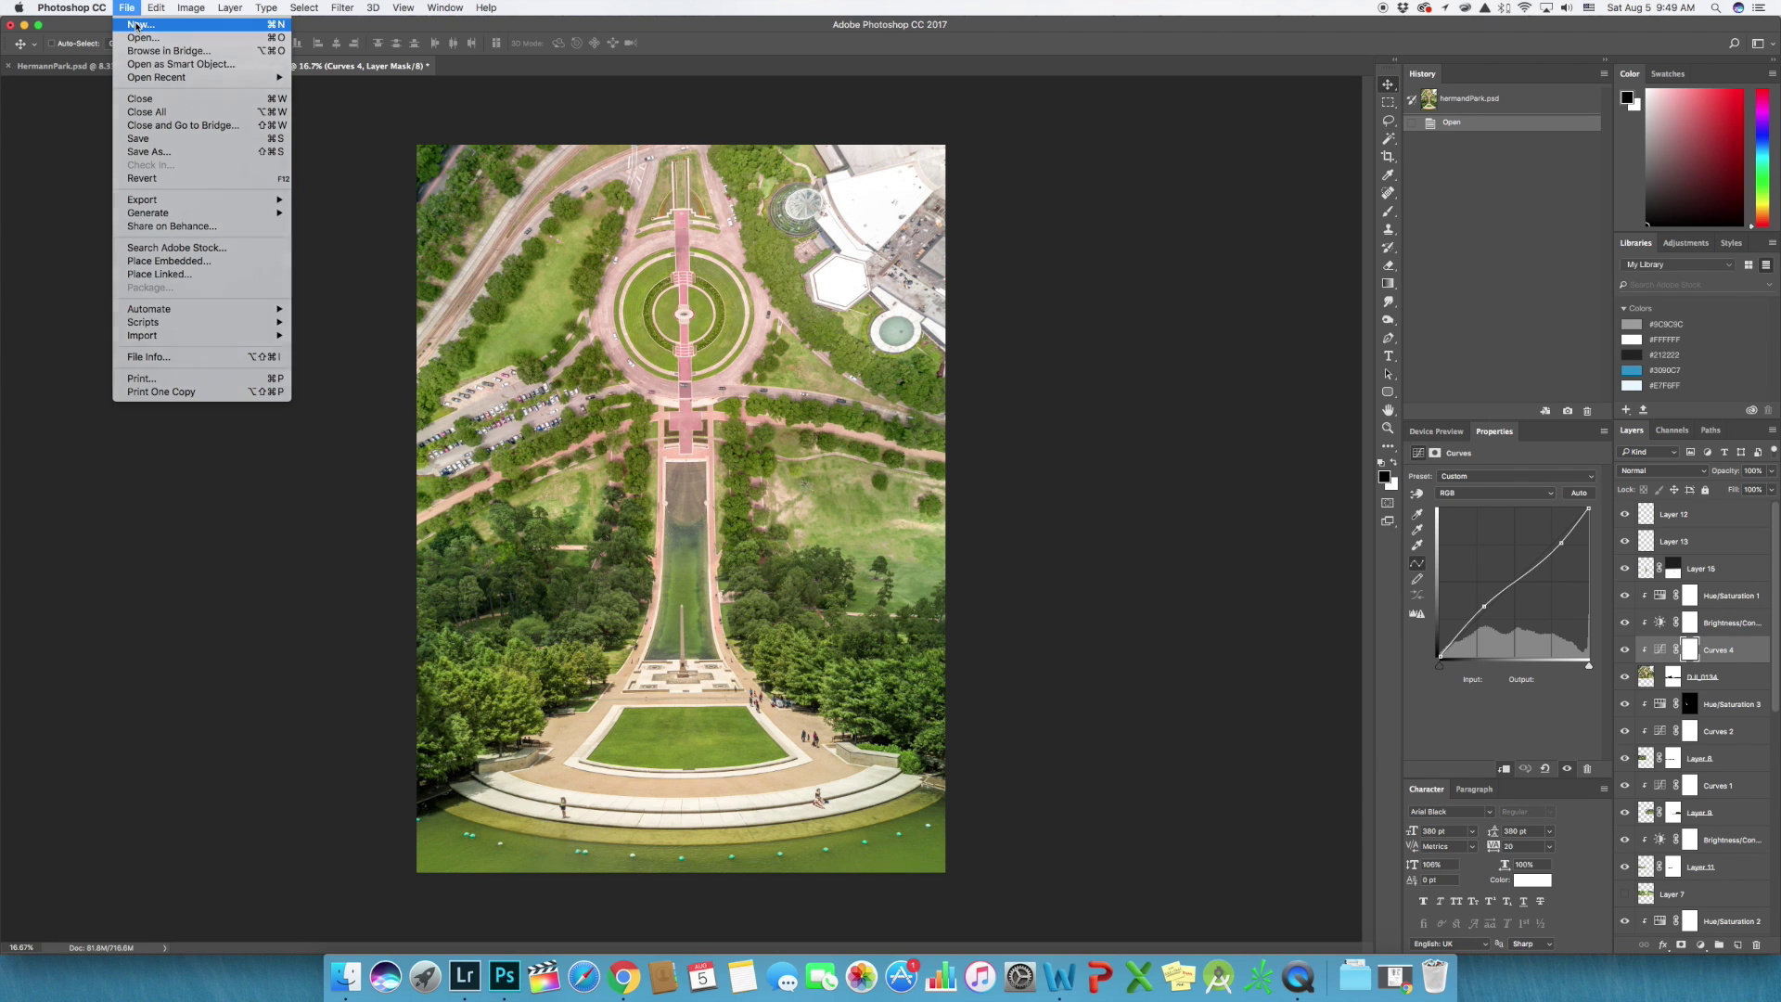
click(137, 25)
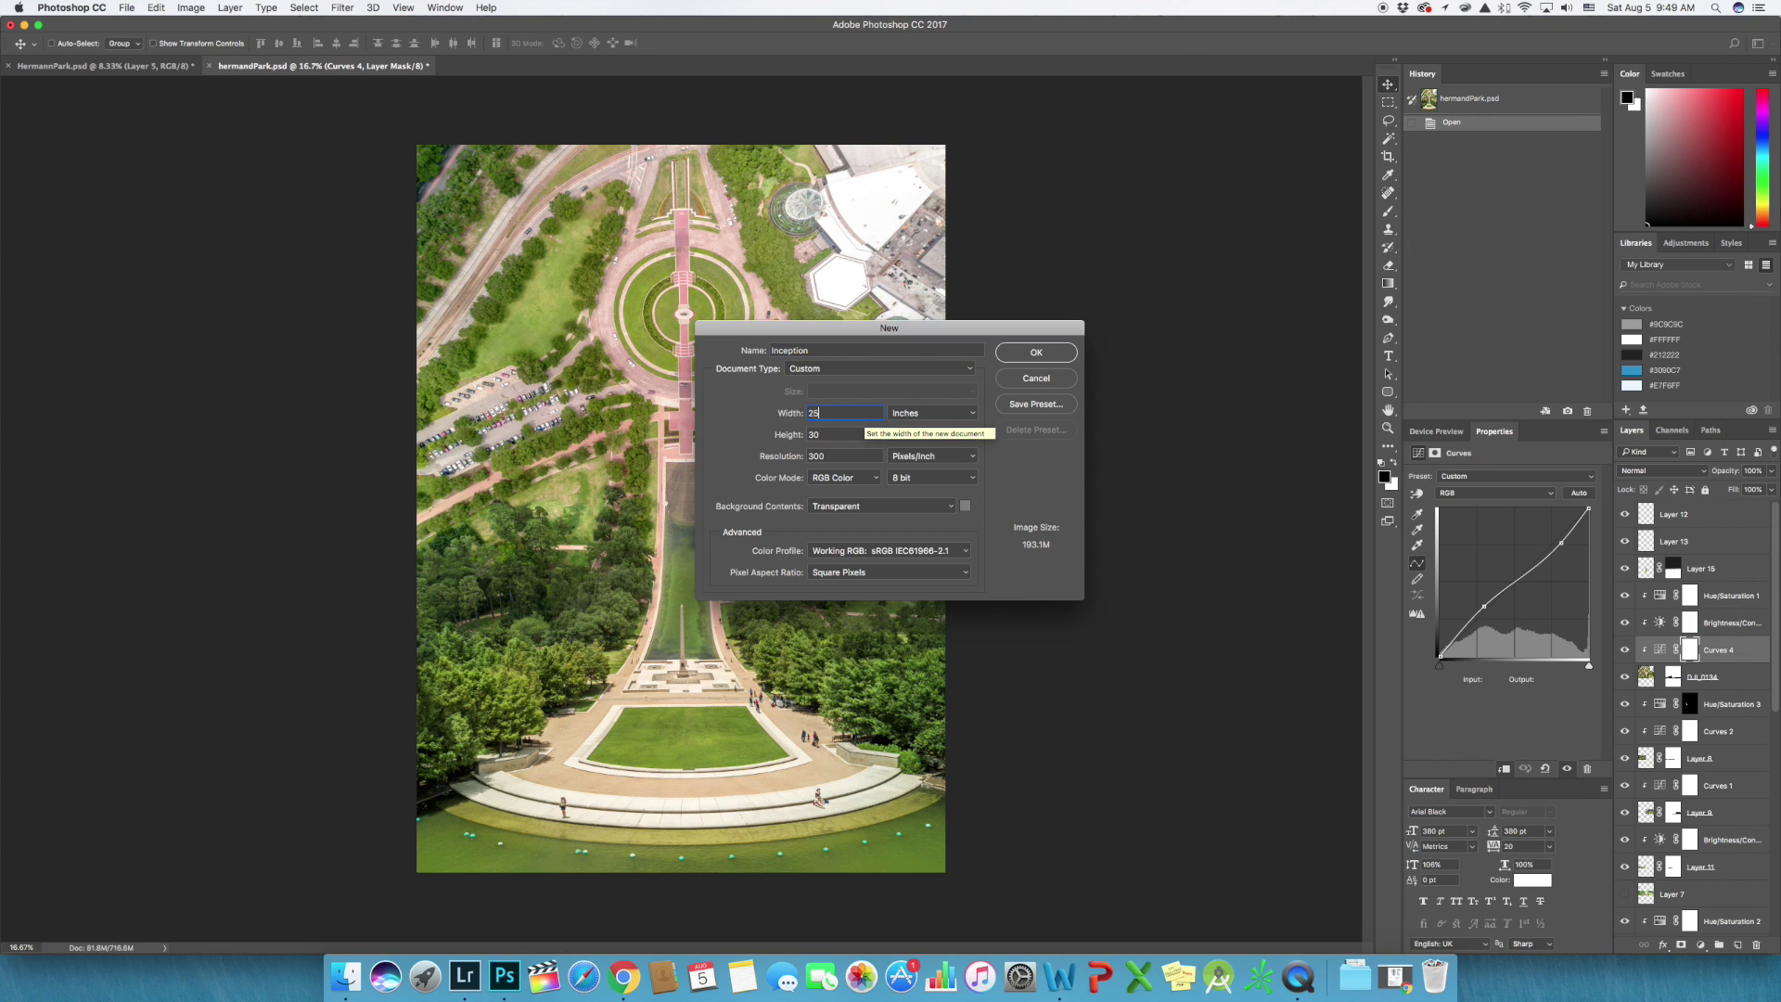
text(25)
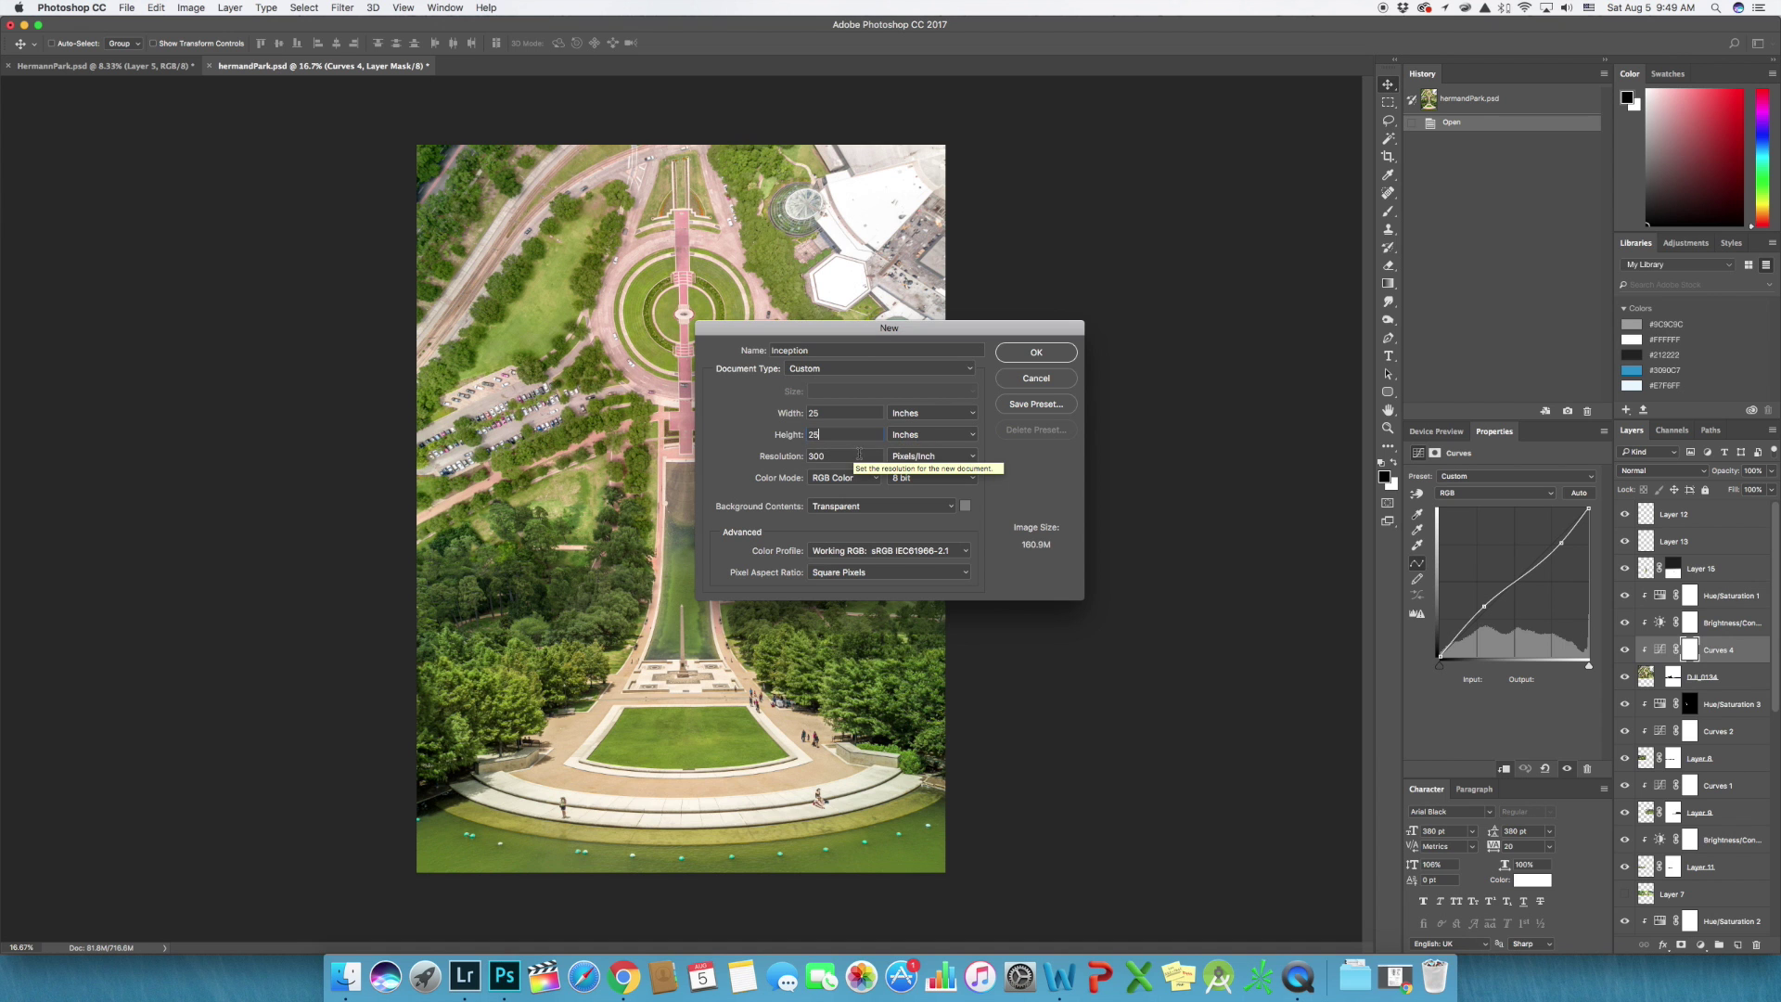
click(1030, 357)
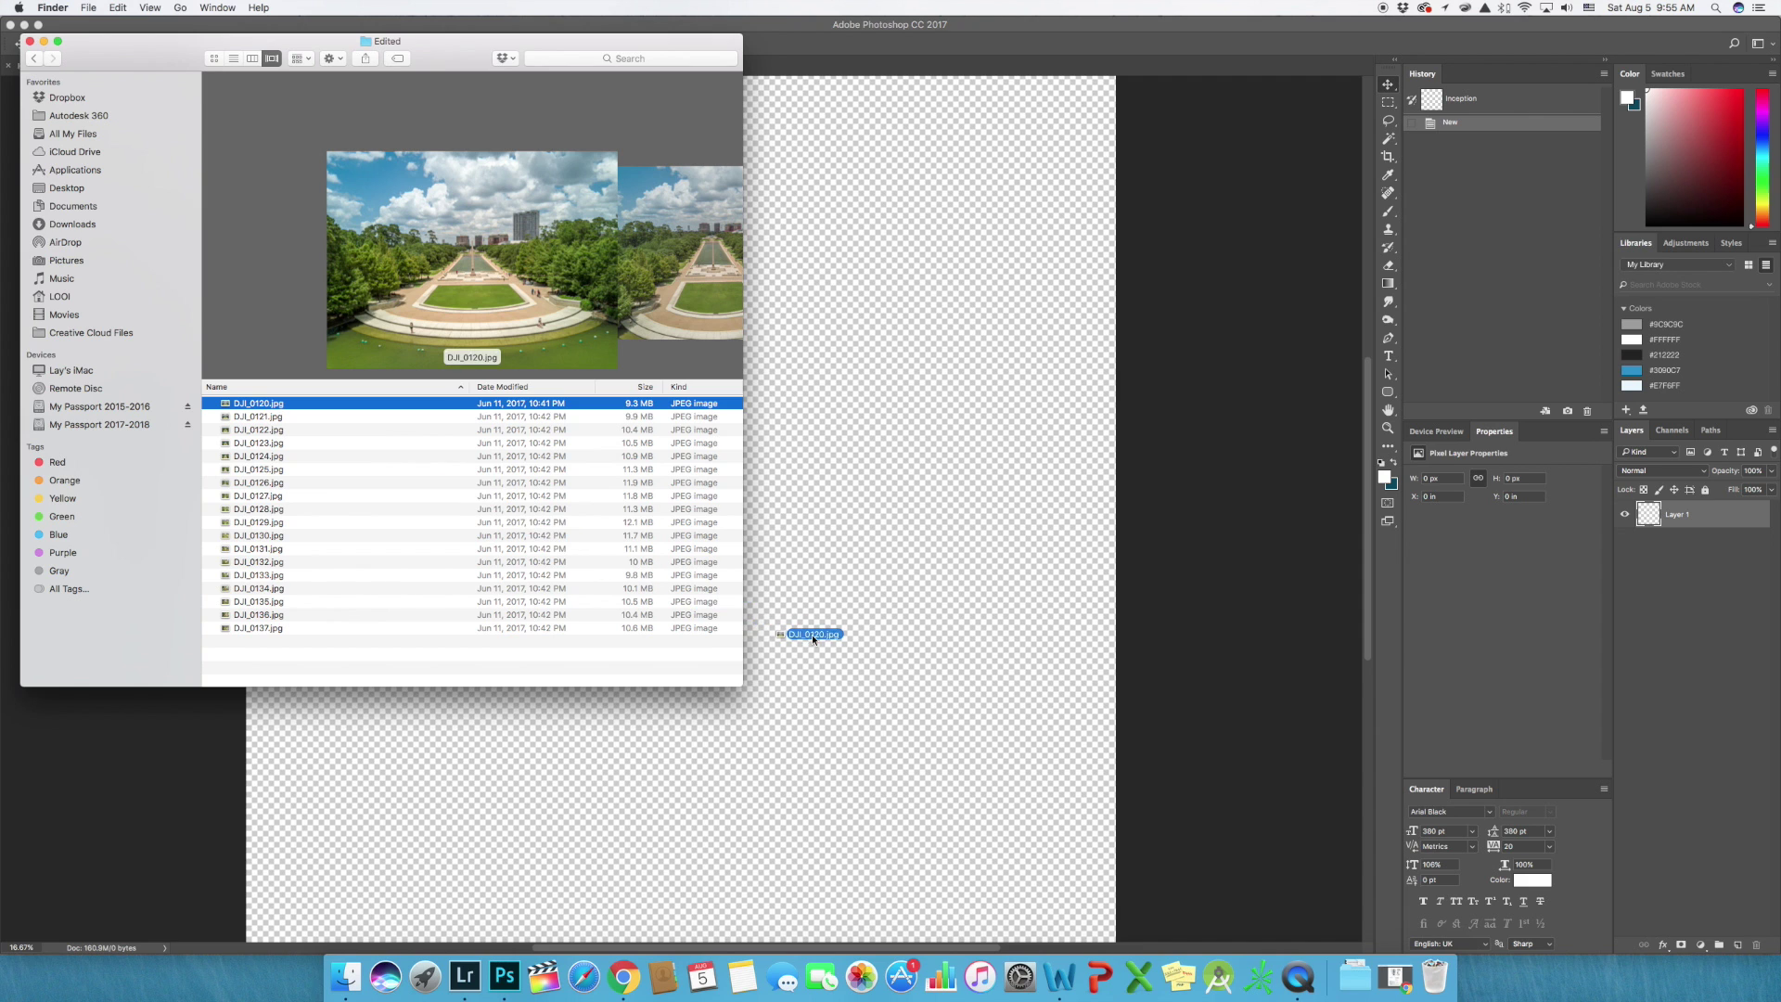
Step: Place the photos DJI_0120.jpg and DJI_0121.jpg in the Inception document and position them overlapping on the canvas
drag(812, 639, 684, 672)
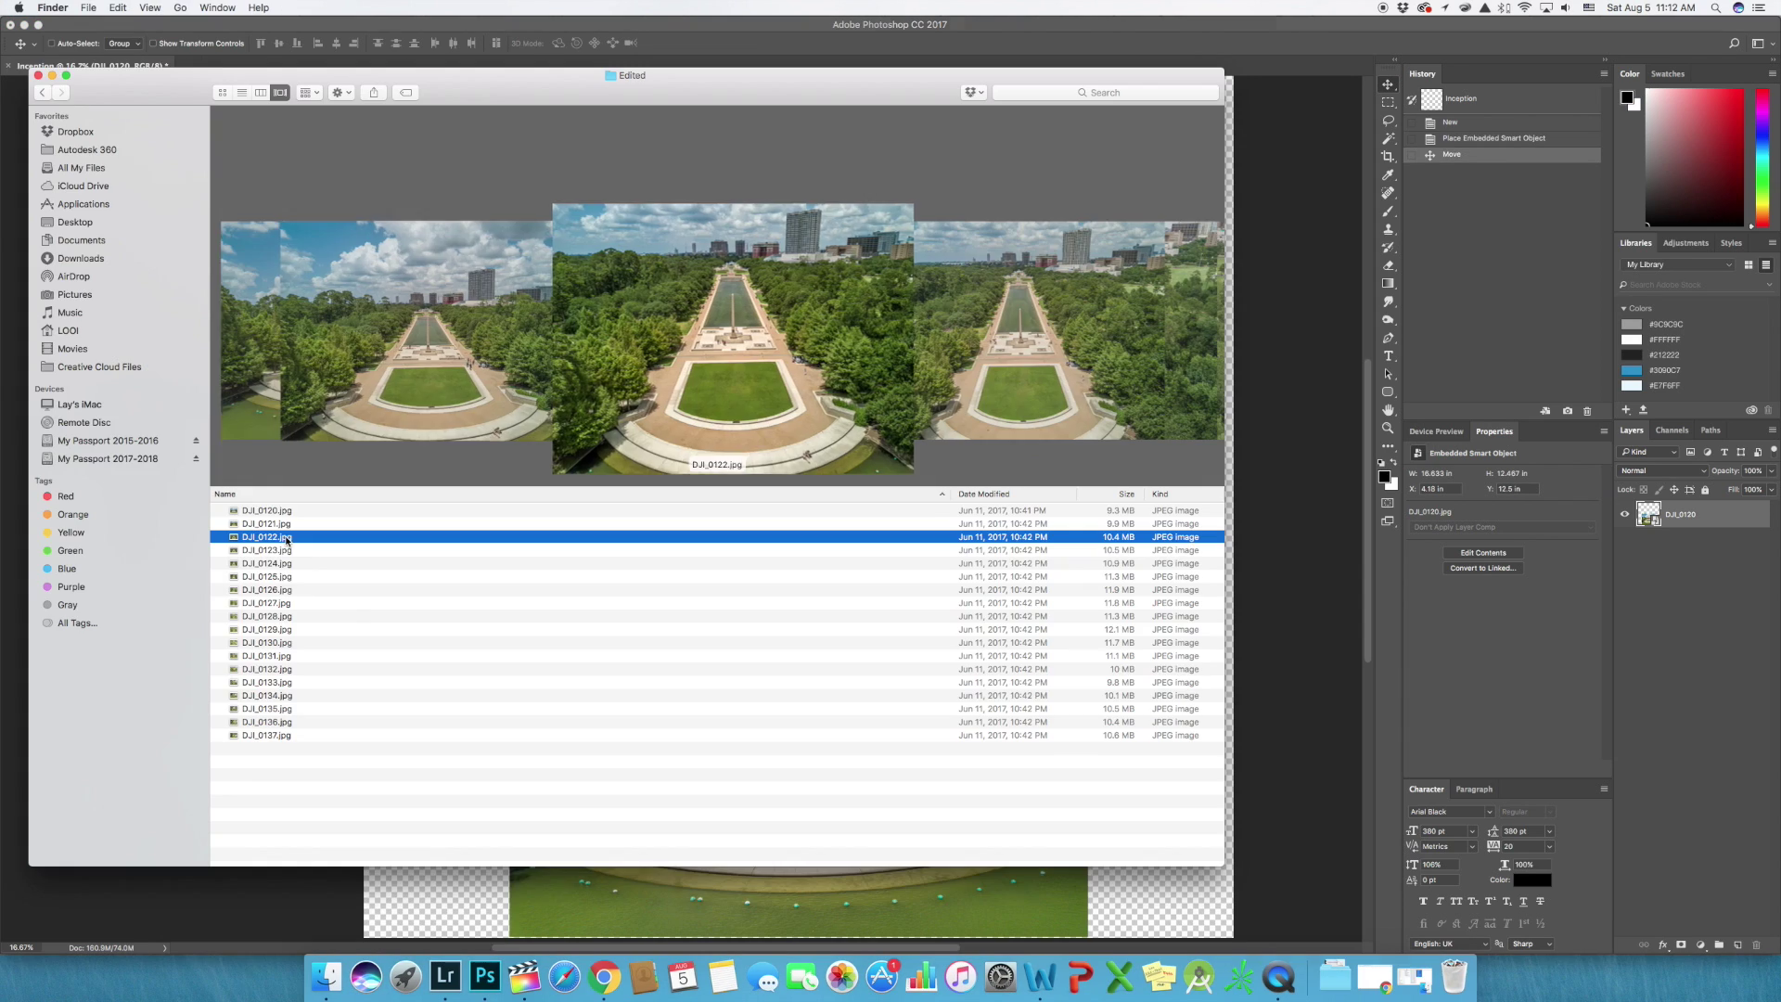
drag(287, 541, 748, 898)
drag(890, 505, 884, 647)
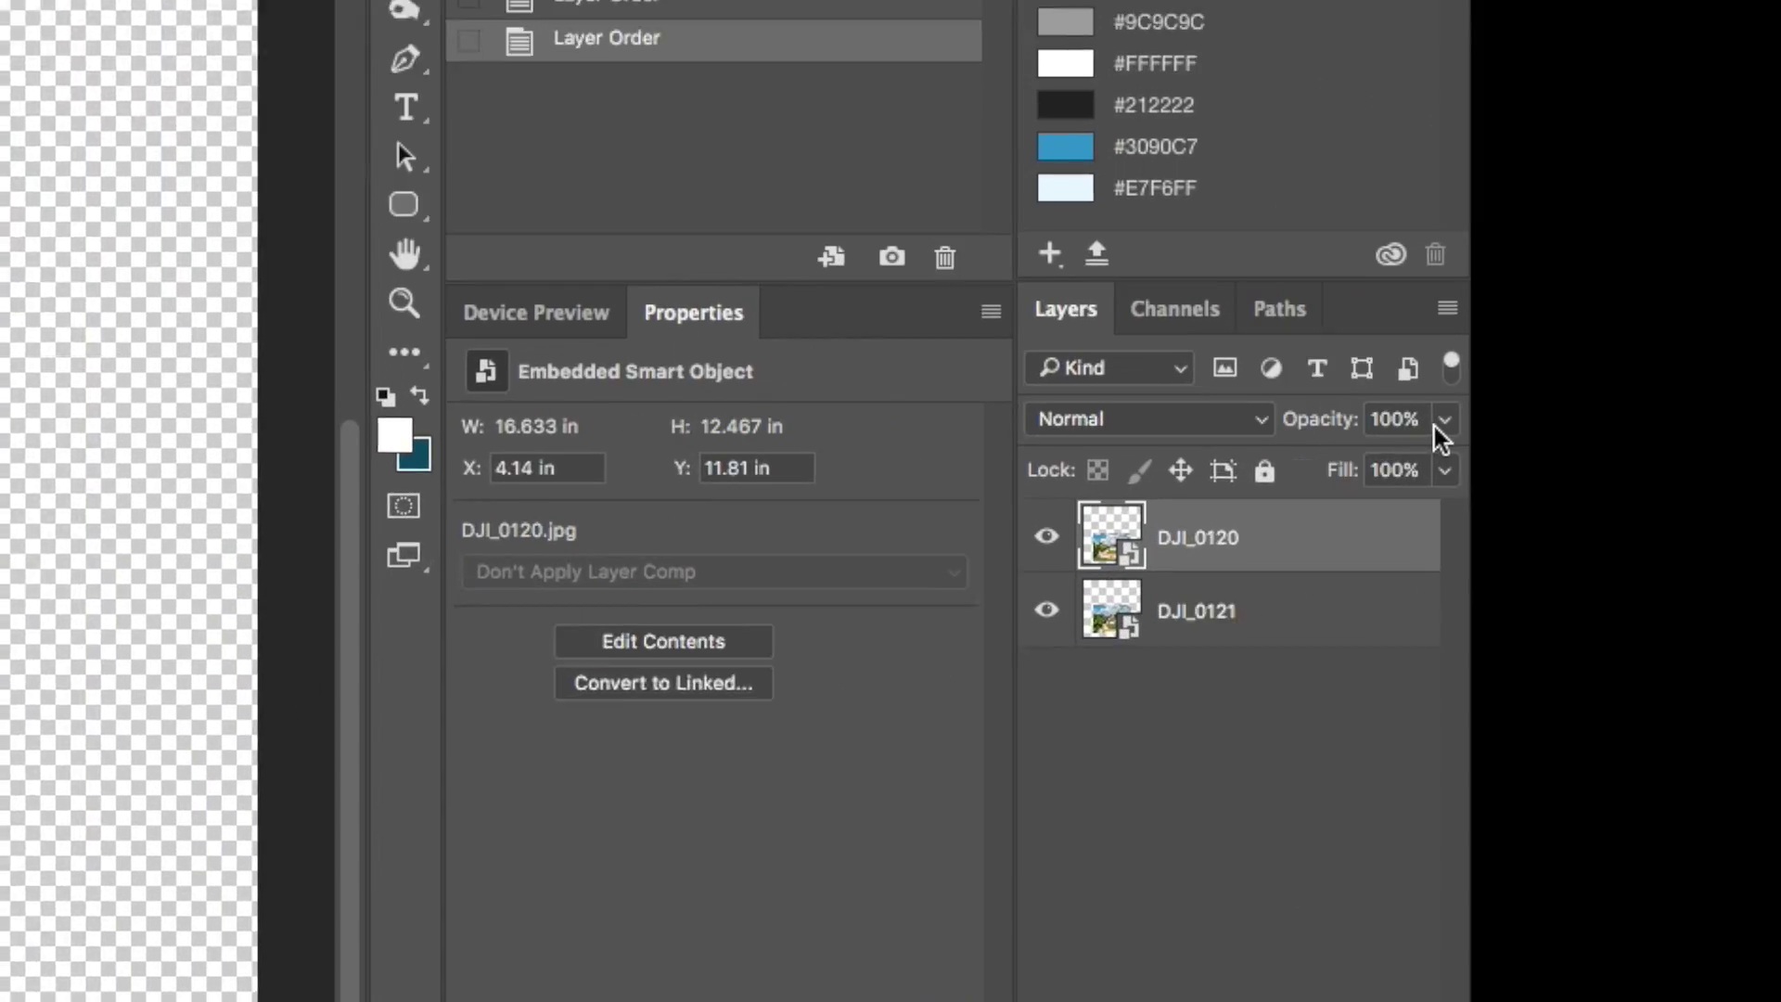
Step: Lower the opacity of the DJI_0120 layer to about 48% and select the DJI_0121 layer beneath it
click(1437, 425)
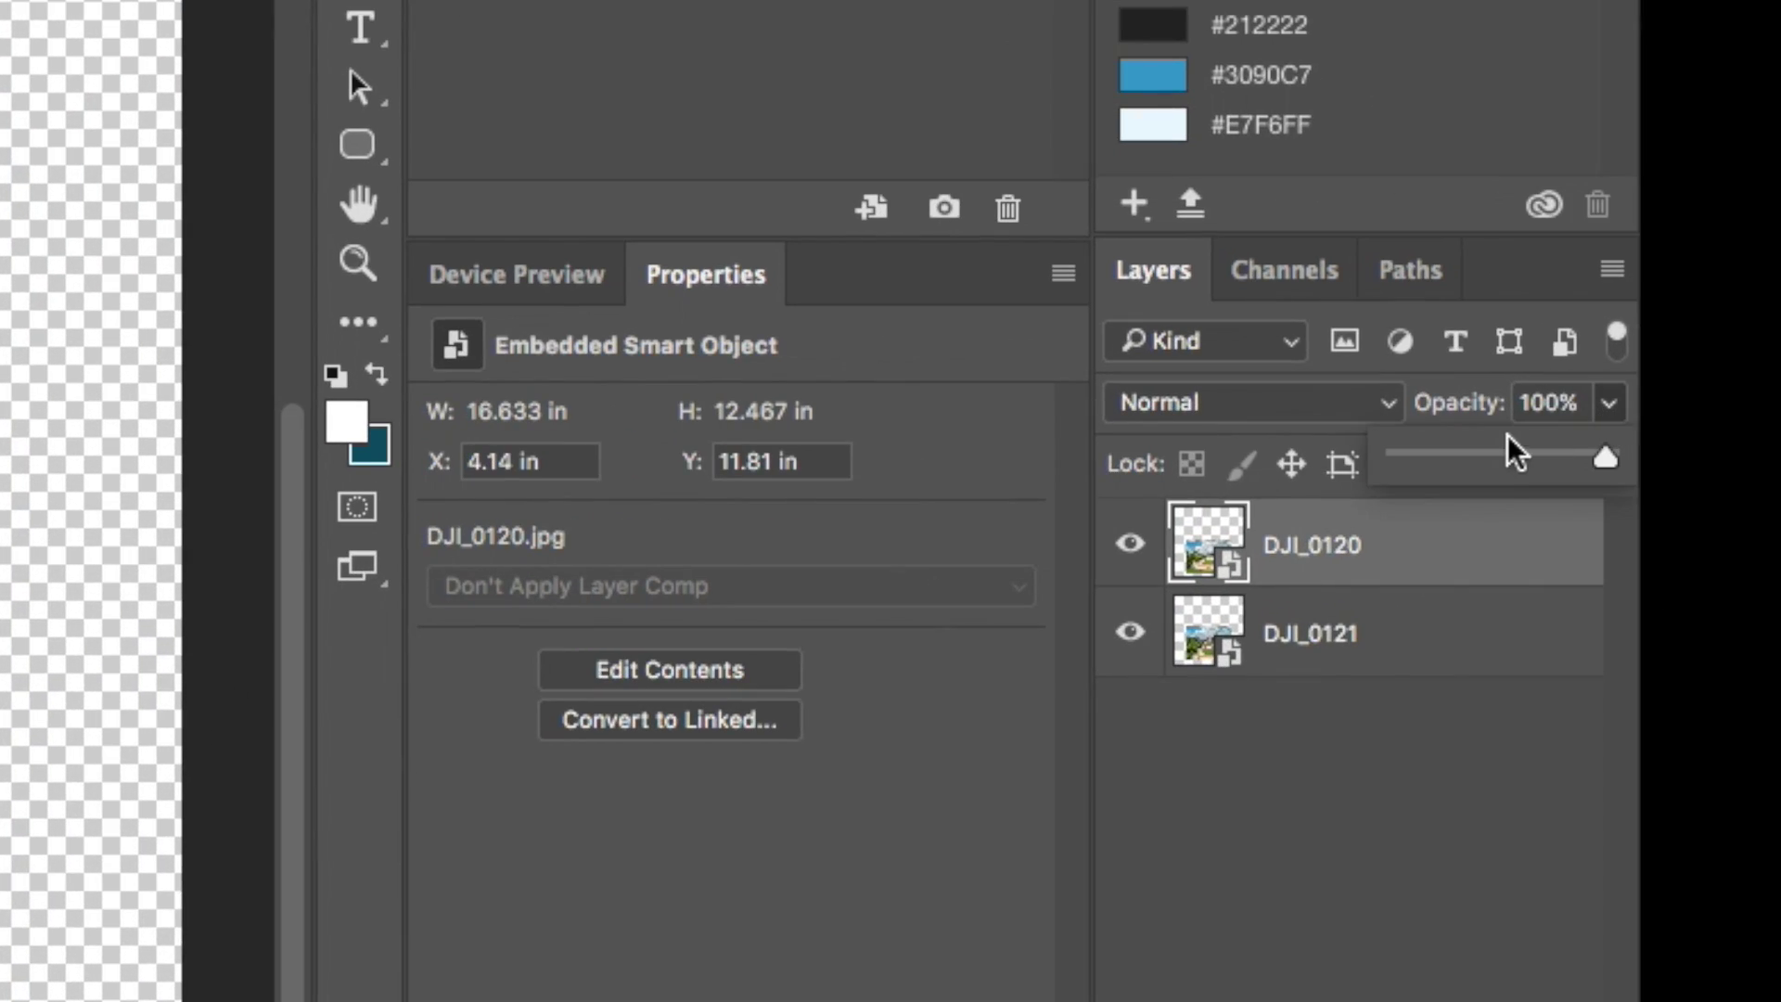
click(1495, 455)
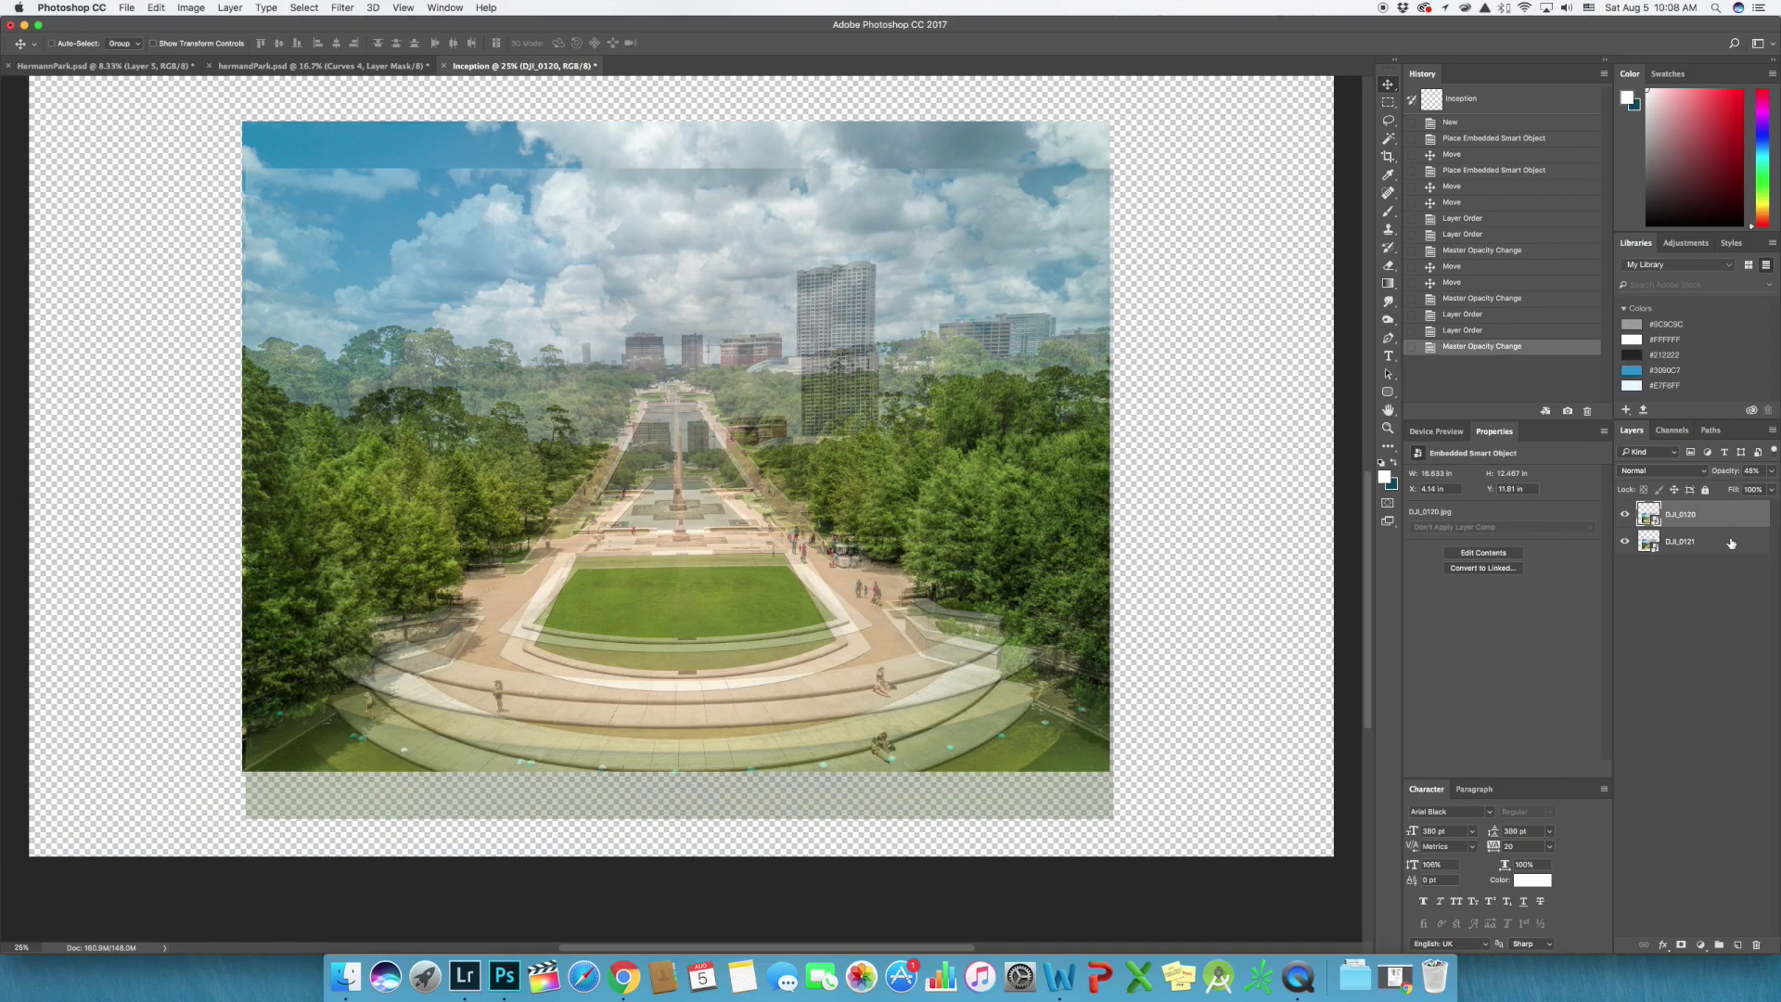
click(1731, 544)
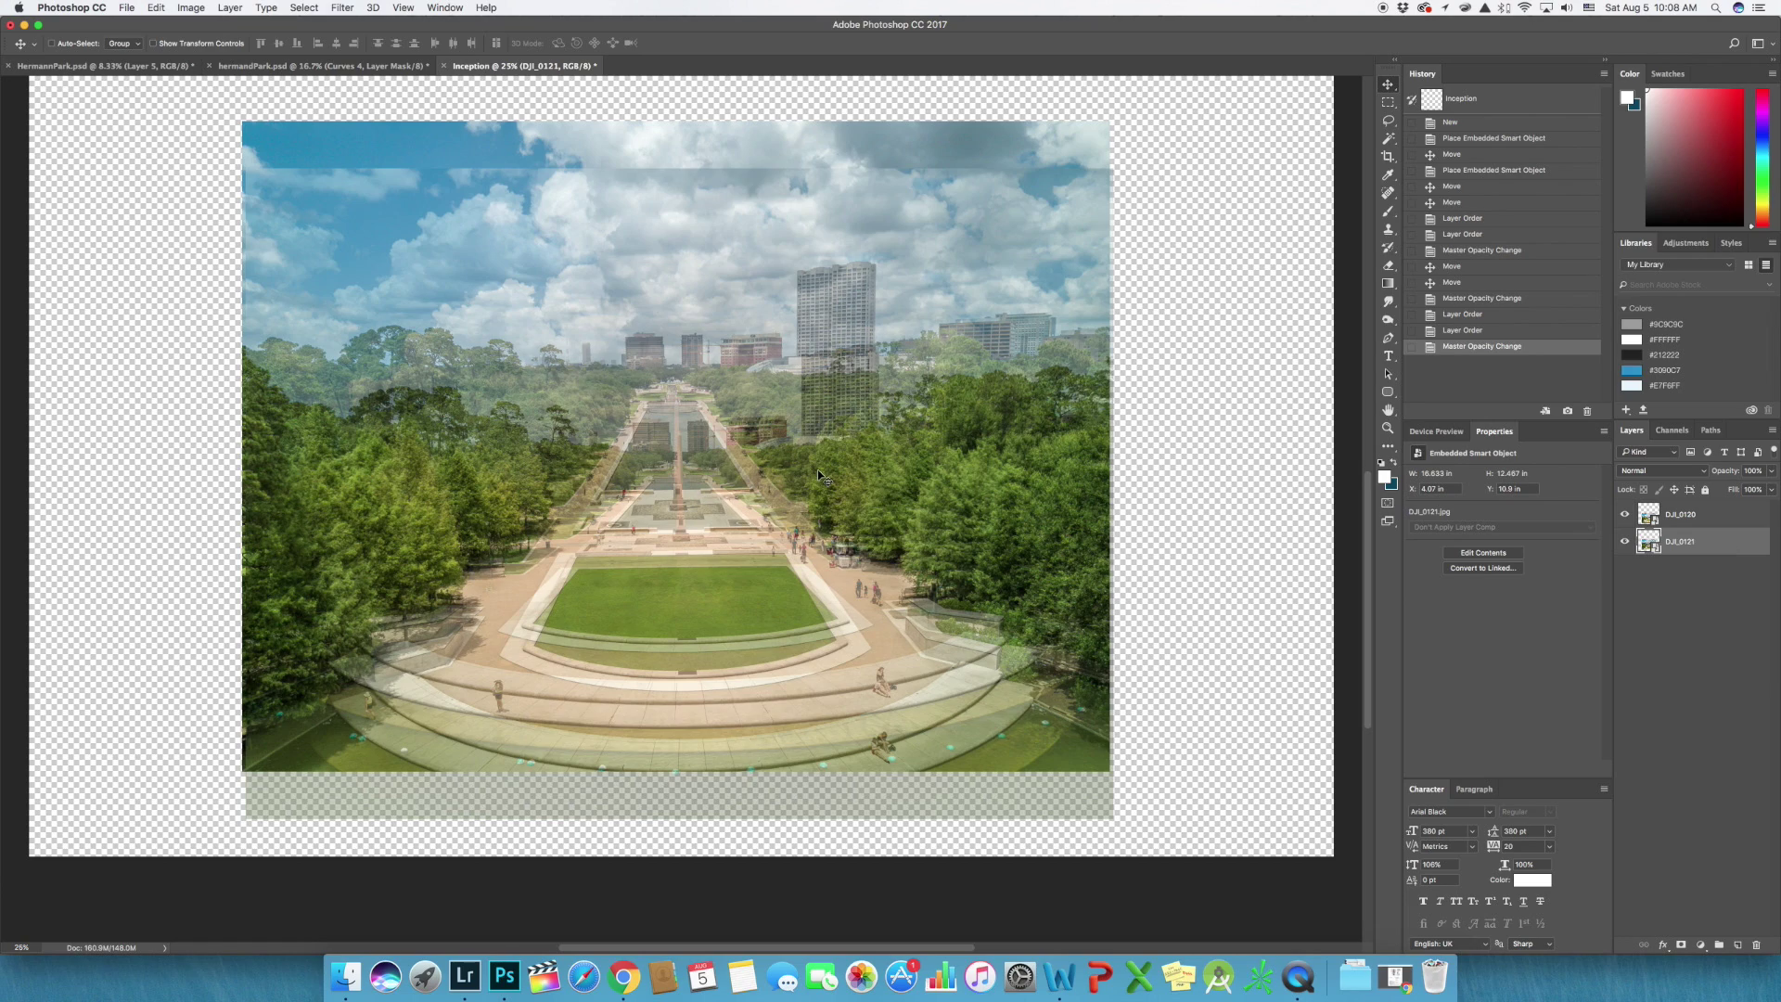
Step: Examine at 200% how the obelisk plaza and lawn edges of DJI_0121 line up with those of DJI_0120
key(super+equal)
key(super+equal)
key(super+equal)
key(super+equal)
key(super+equal)
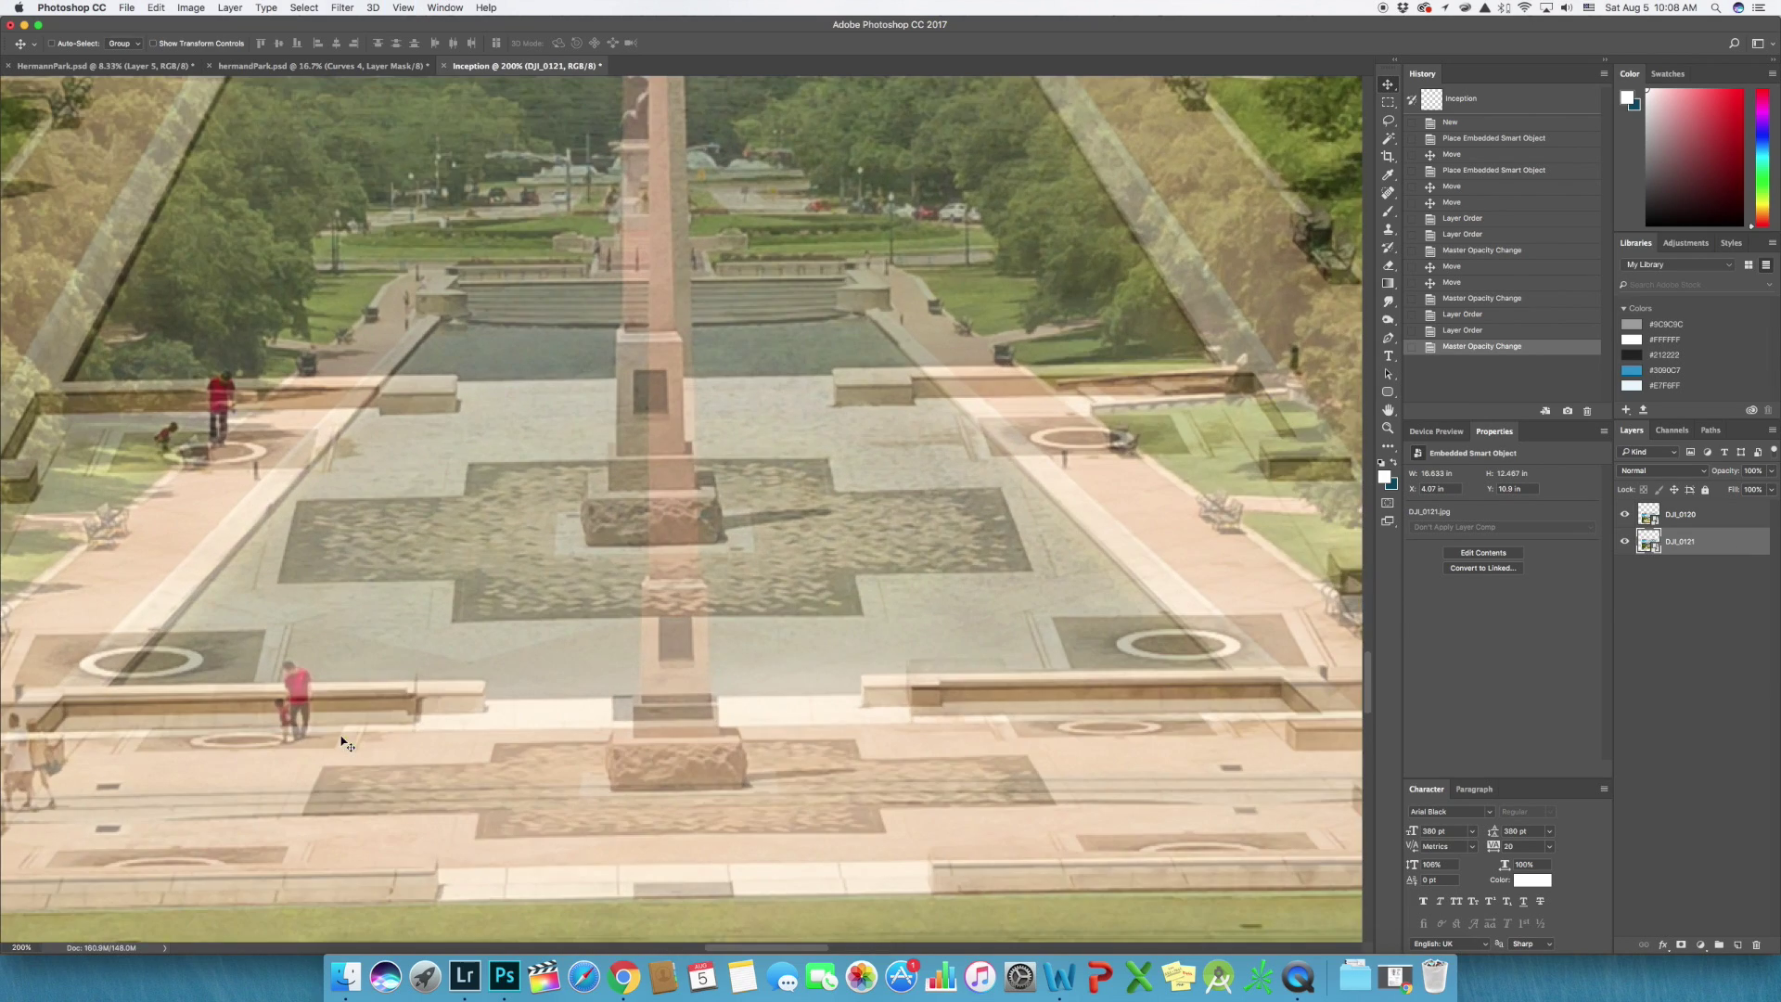
scroll(430, 696, left, 10)
scroll(434, 694, down, 8)
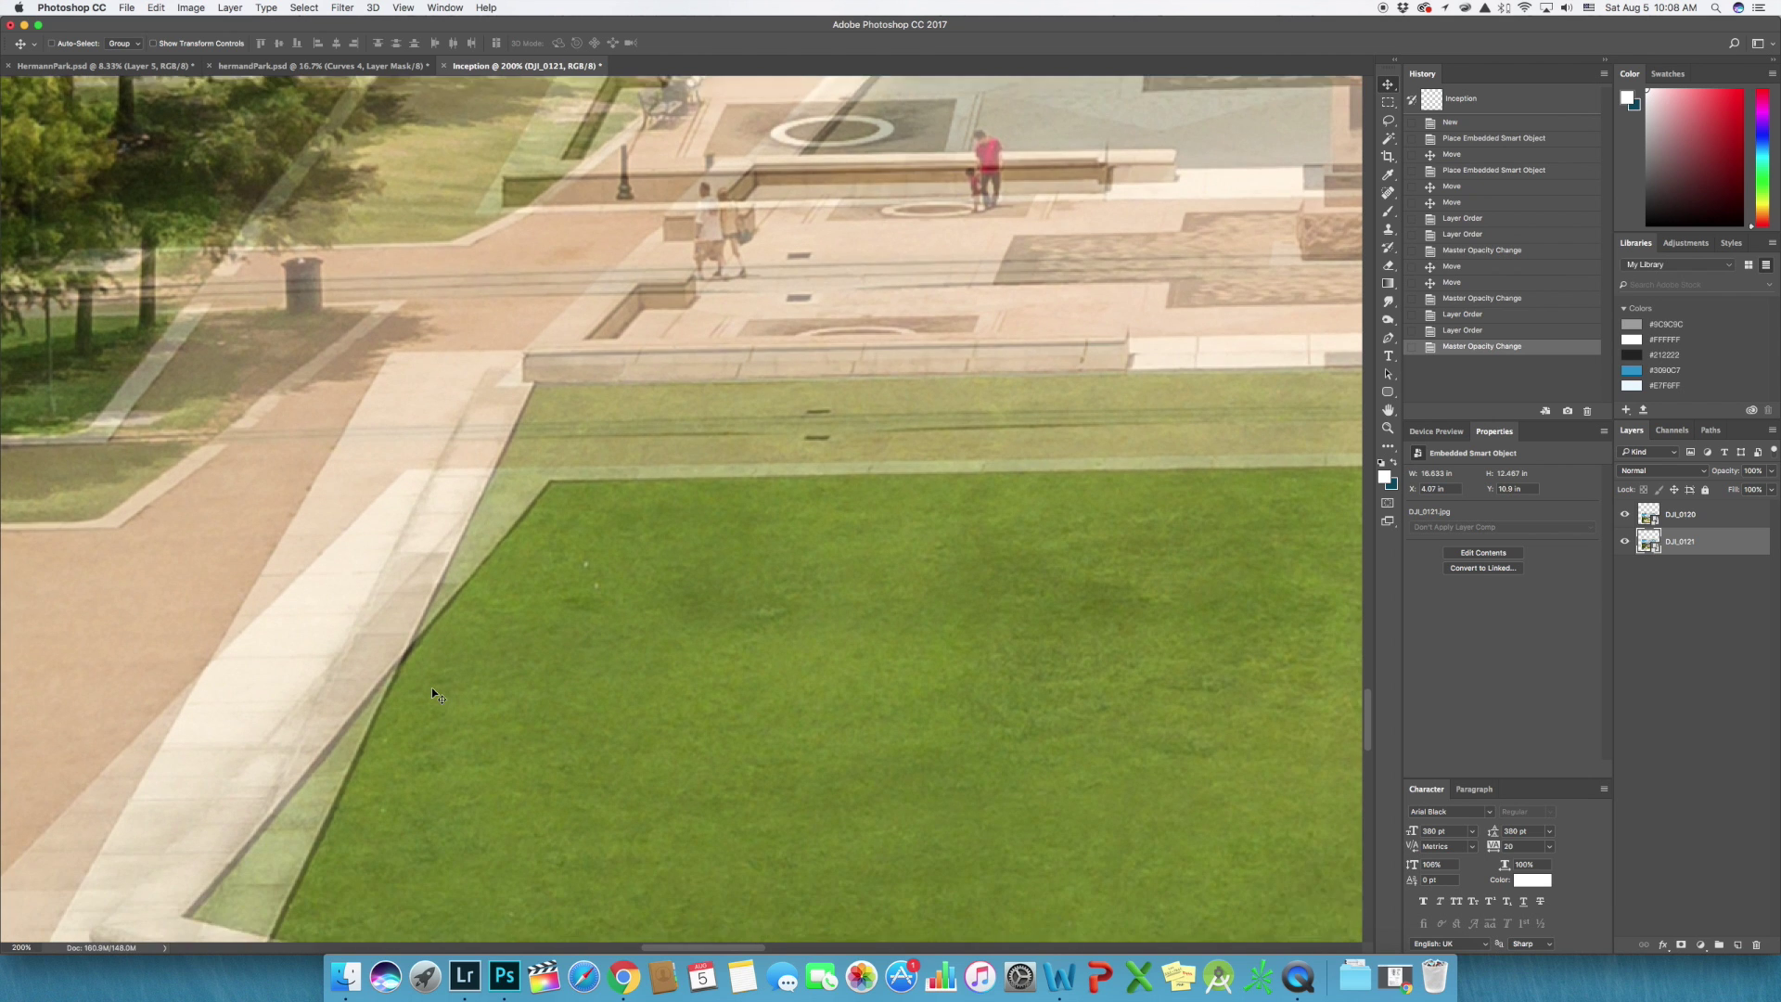
scroll(431, 687, down, 1)
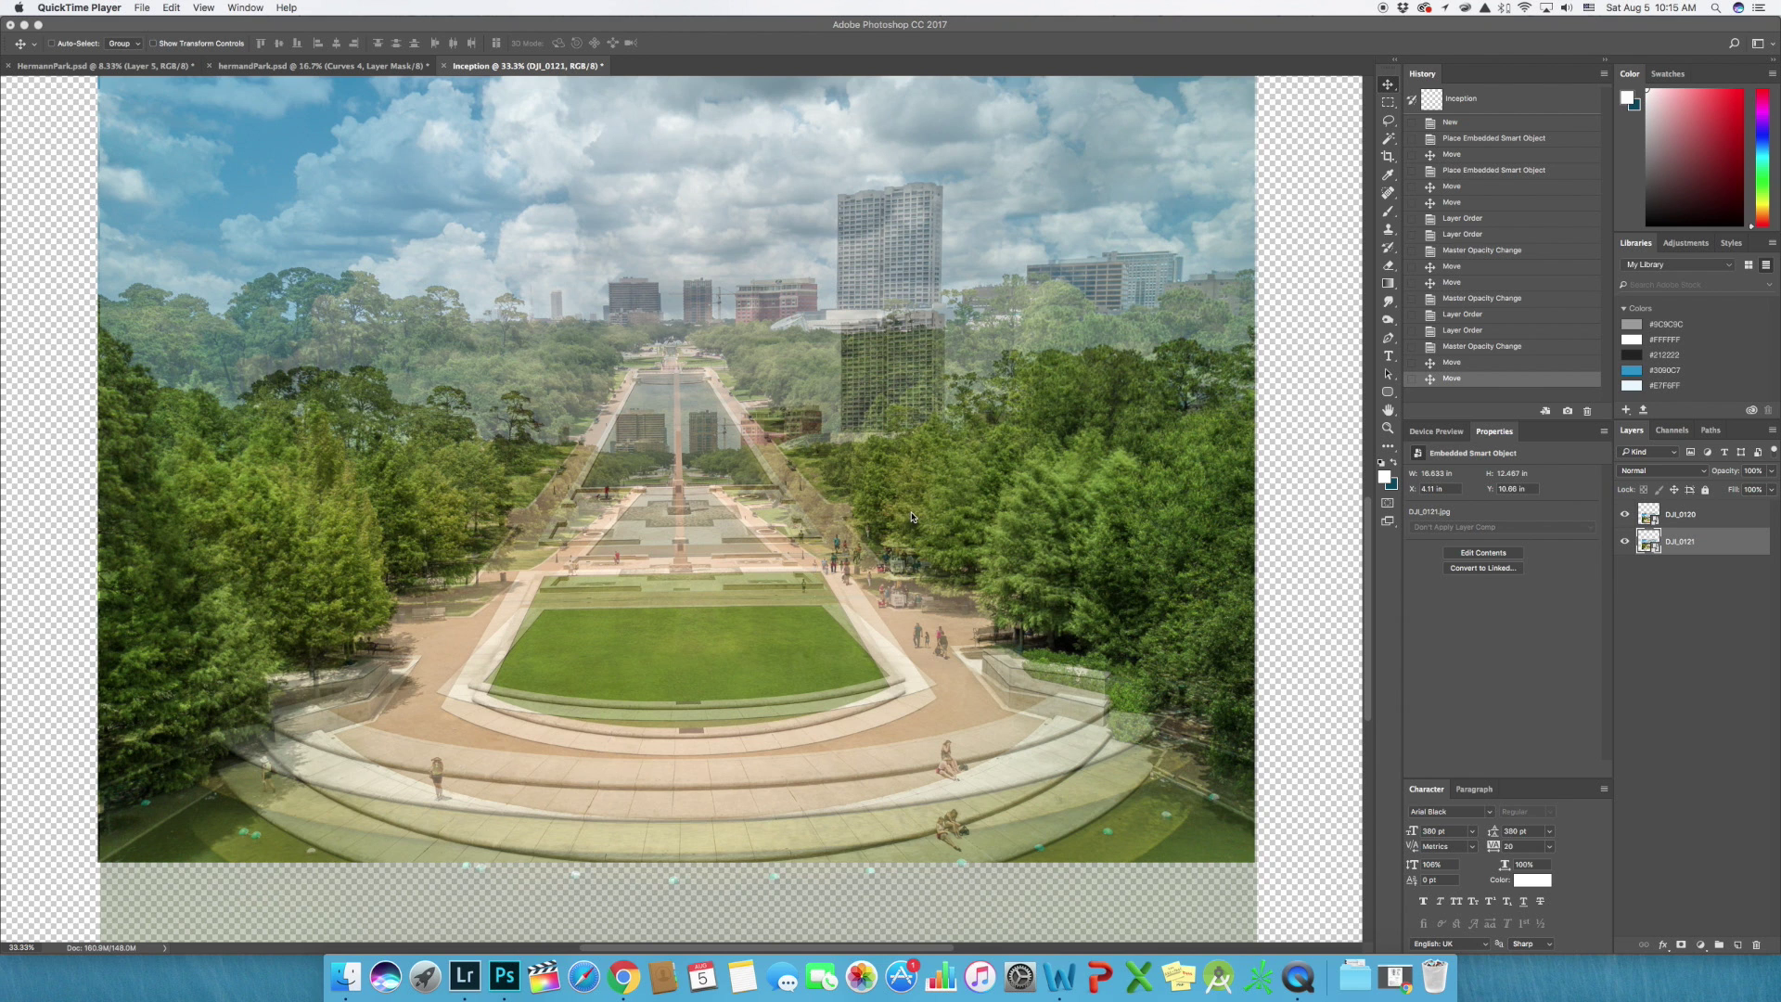
Step: Free-transform the DJI_0121 layer, narrowing its upper edge in perspective and reducing its height to about 78%
click(1686, 518)
click(1687, 540)
key(super+t)
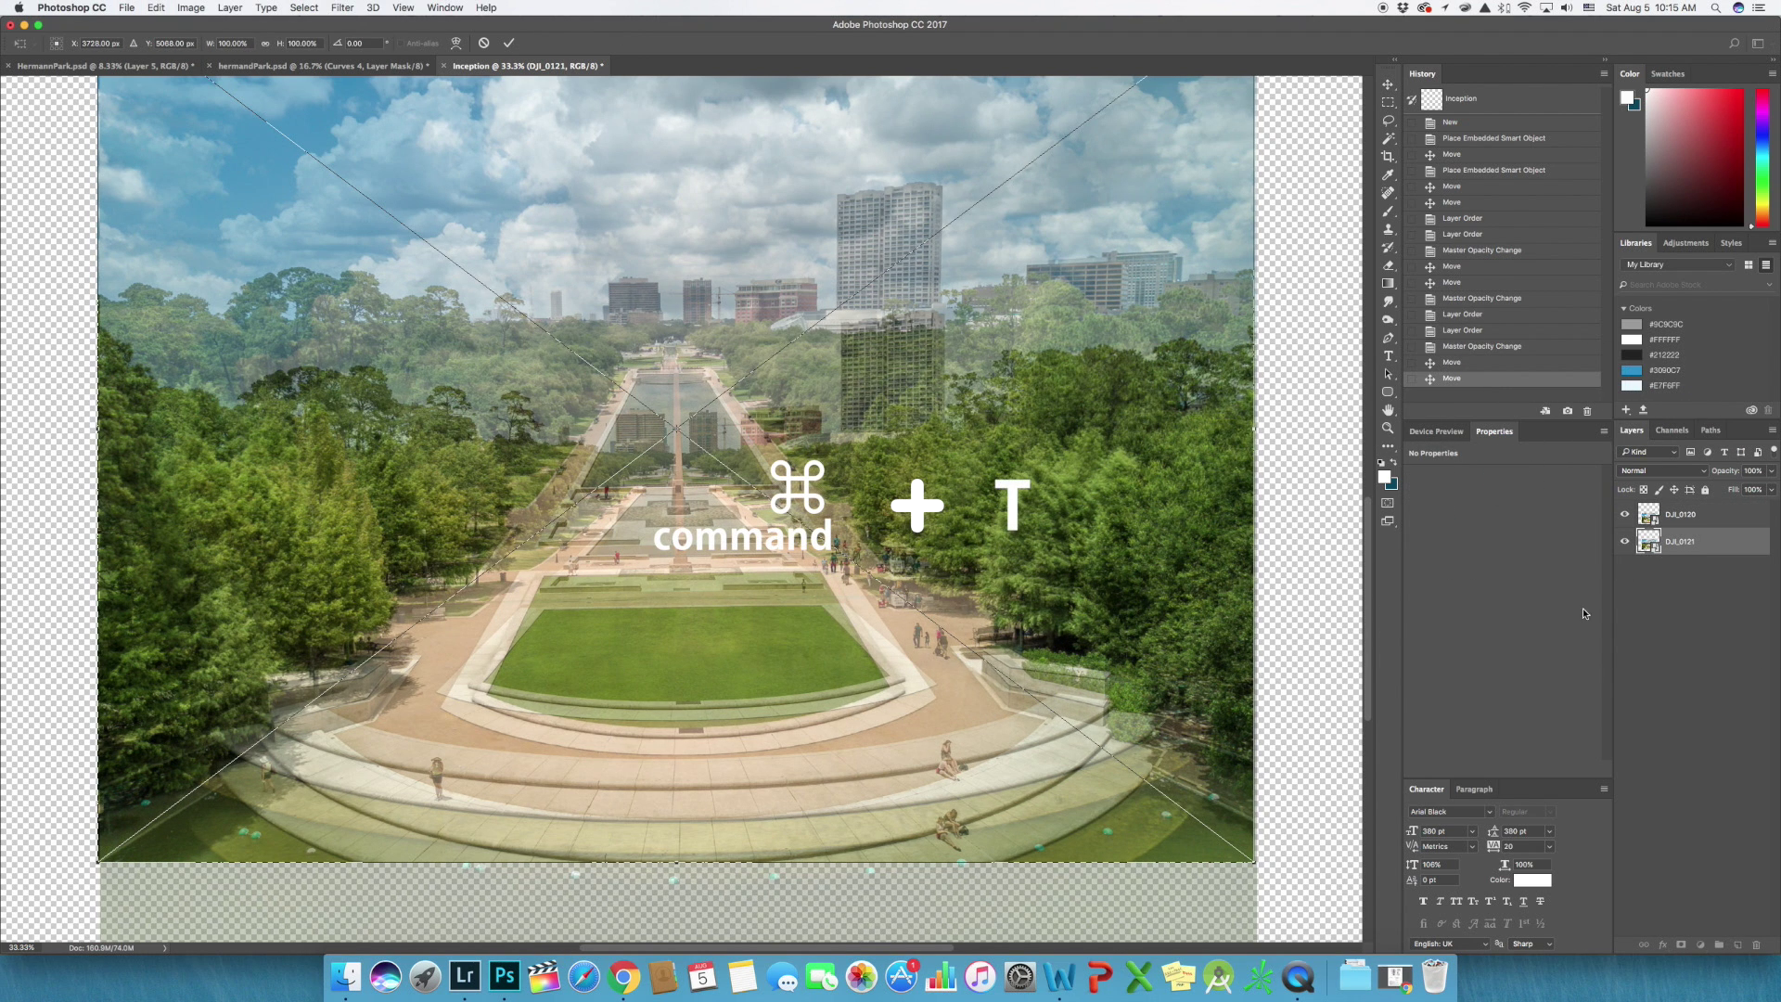
scroll(1203, 555, up, 3)
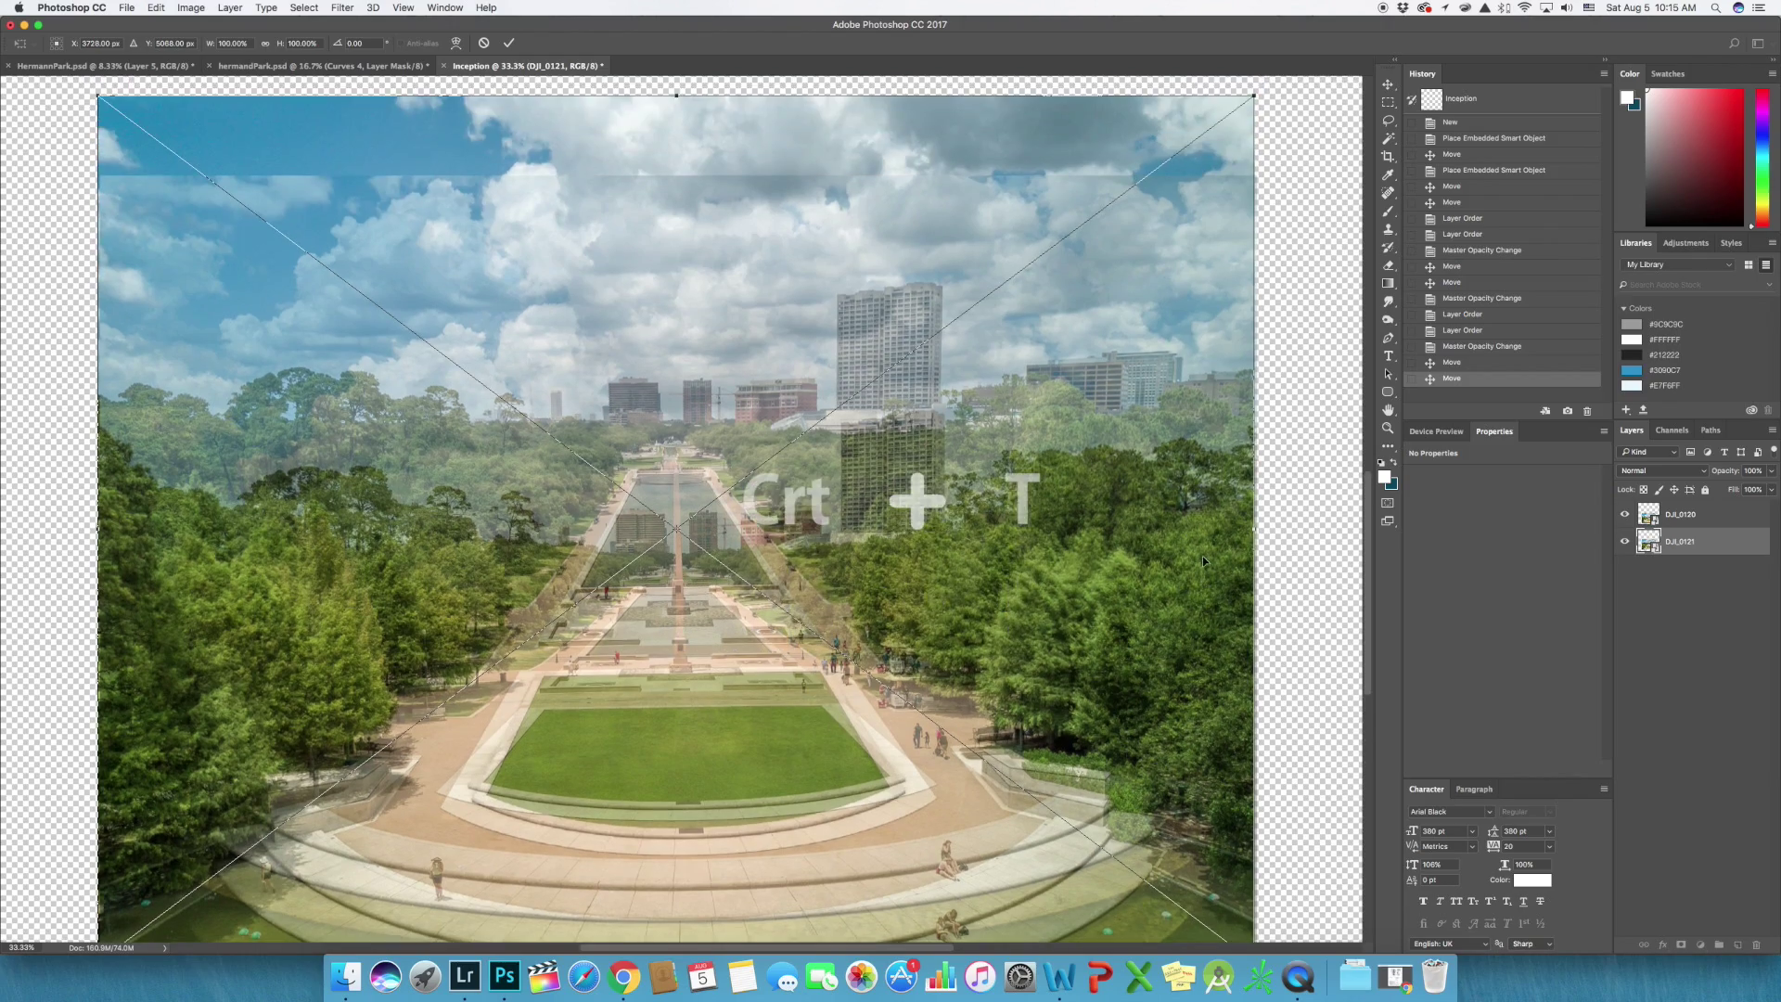
scroll(1202, 555, down, 3)
scroll(1237, 116, up, 4)
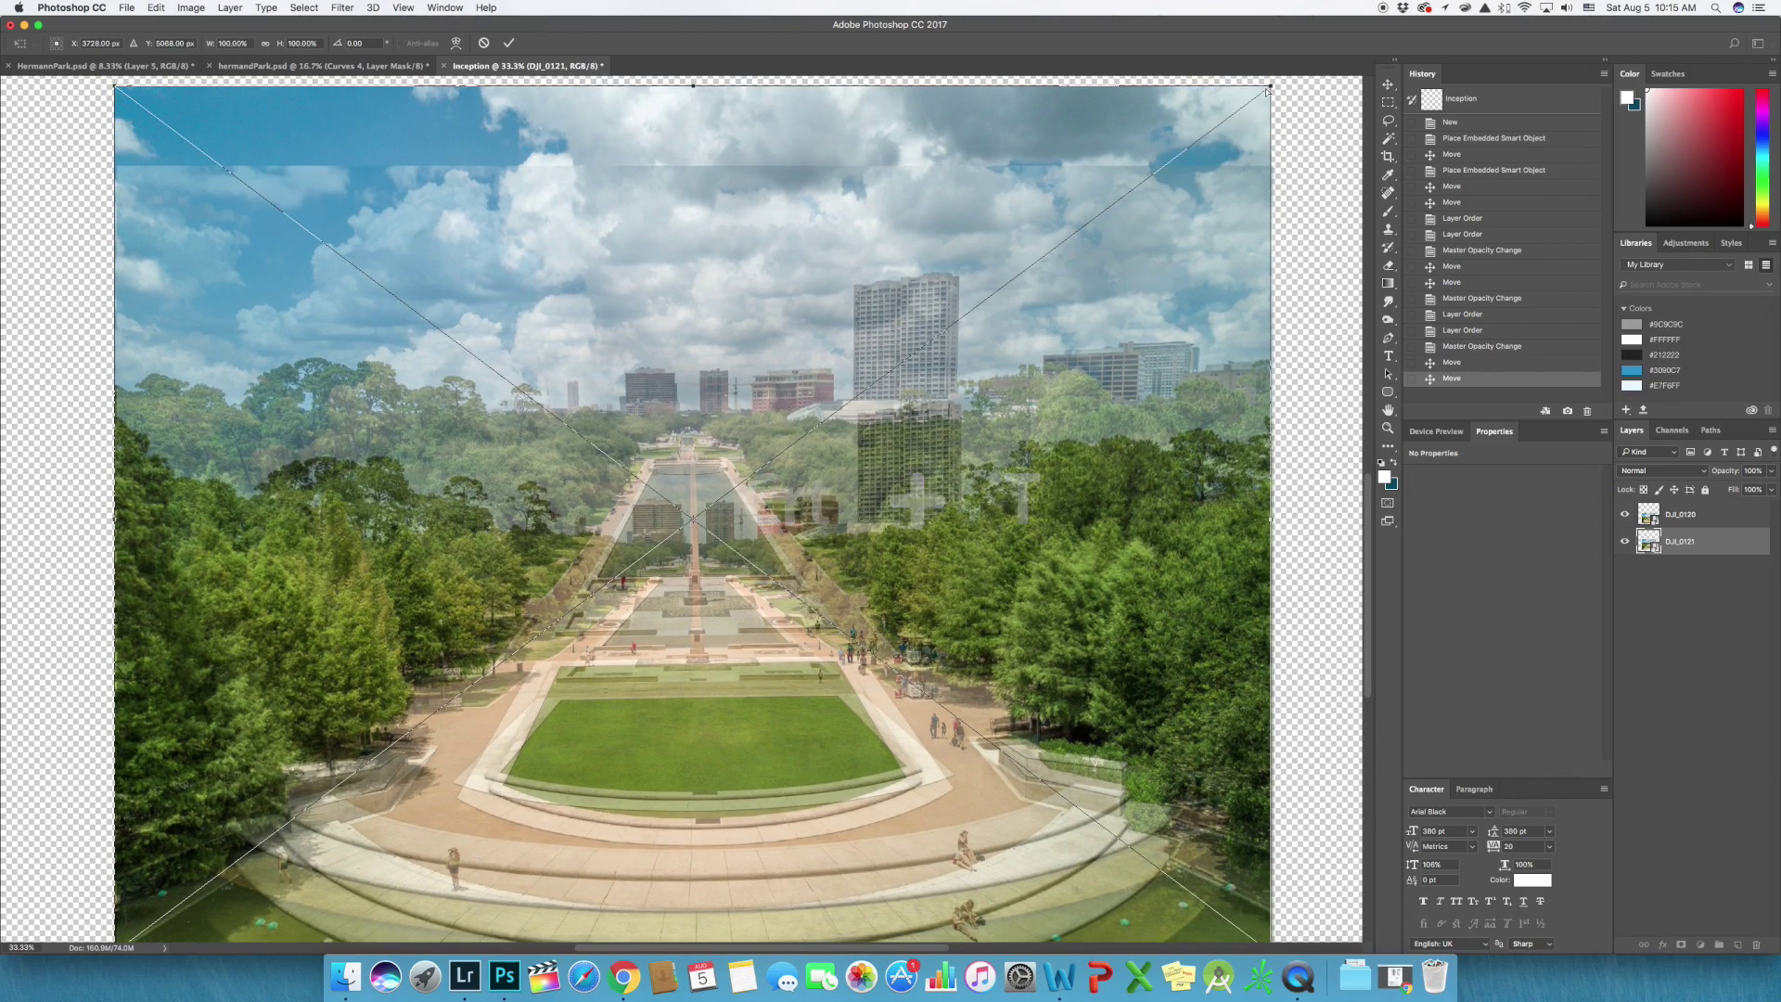
drag(1270, 89, 1121, 96)
drag(112, 90, 336, 105)
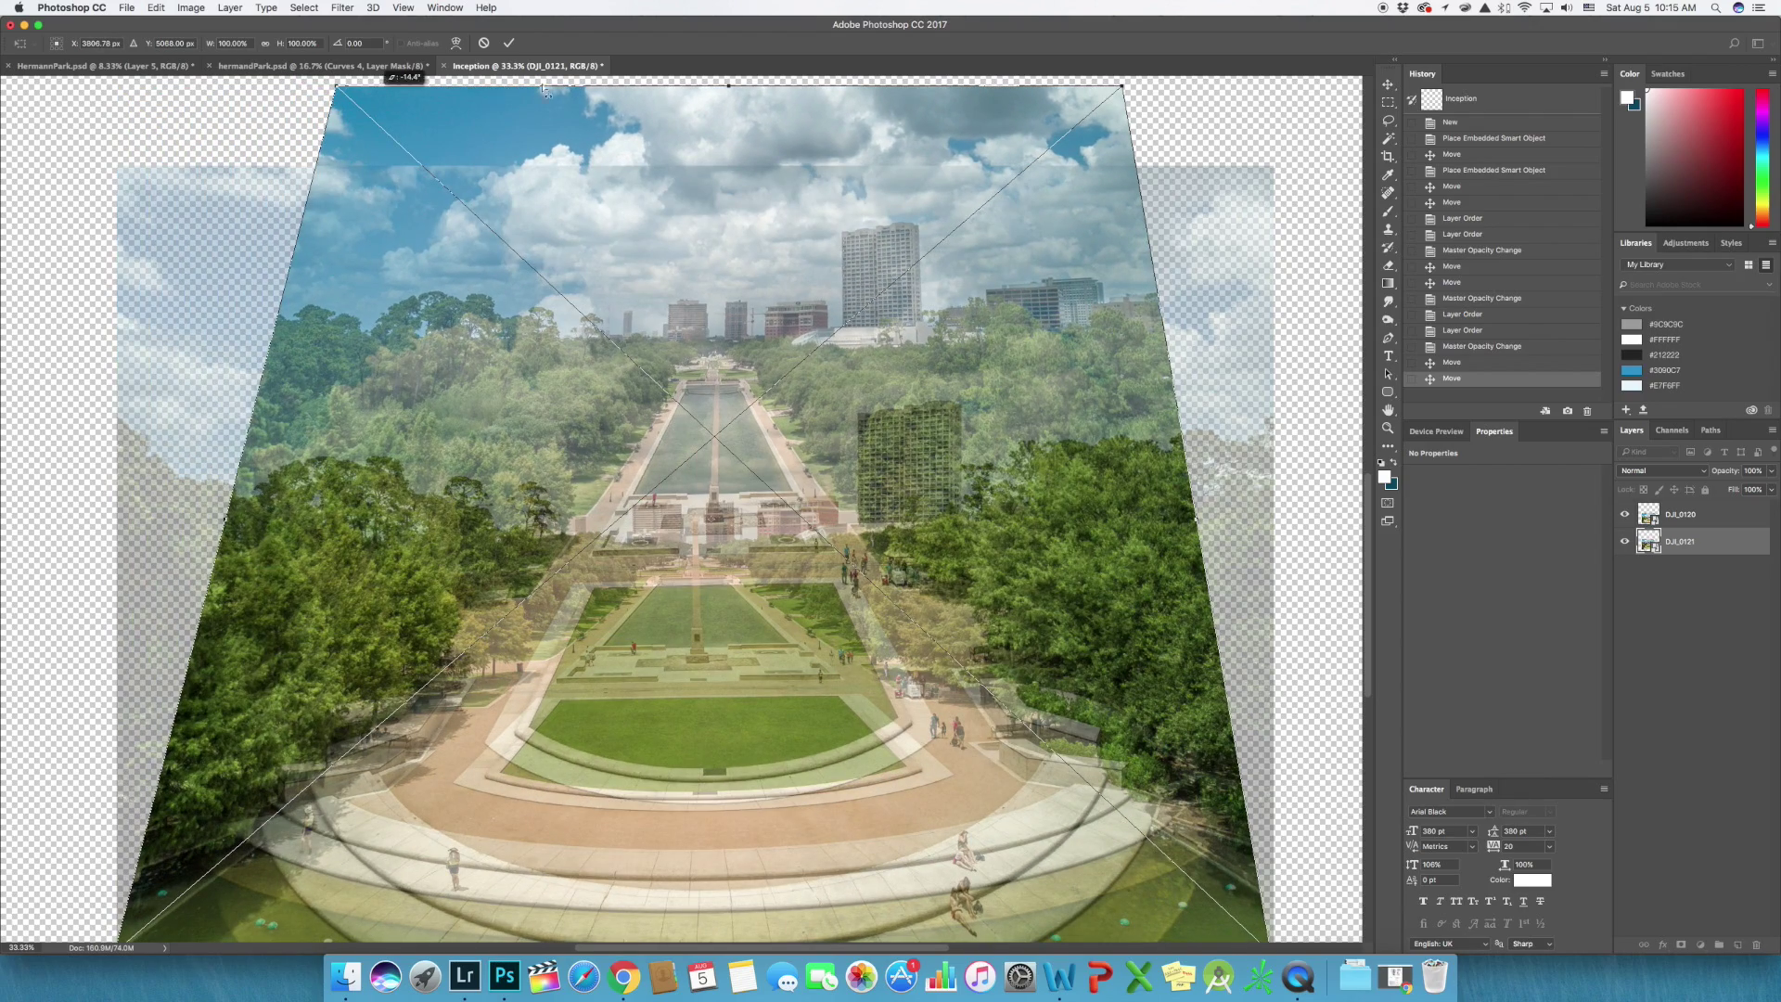
drag(729, 90, 727, 277)
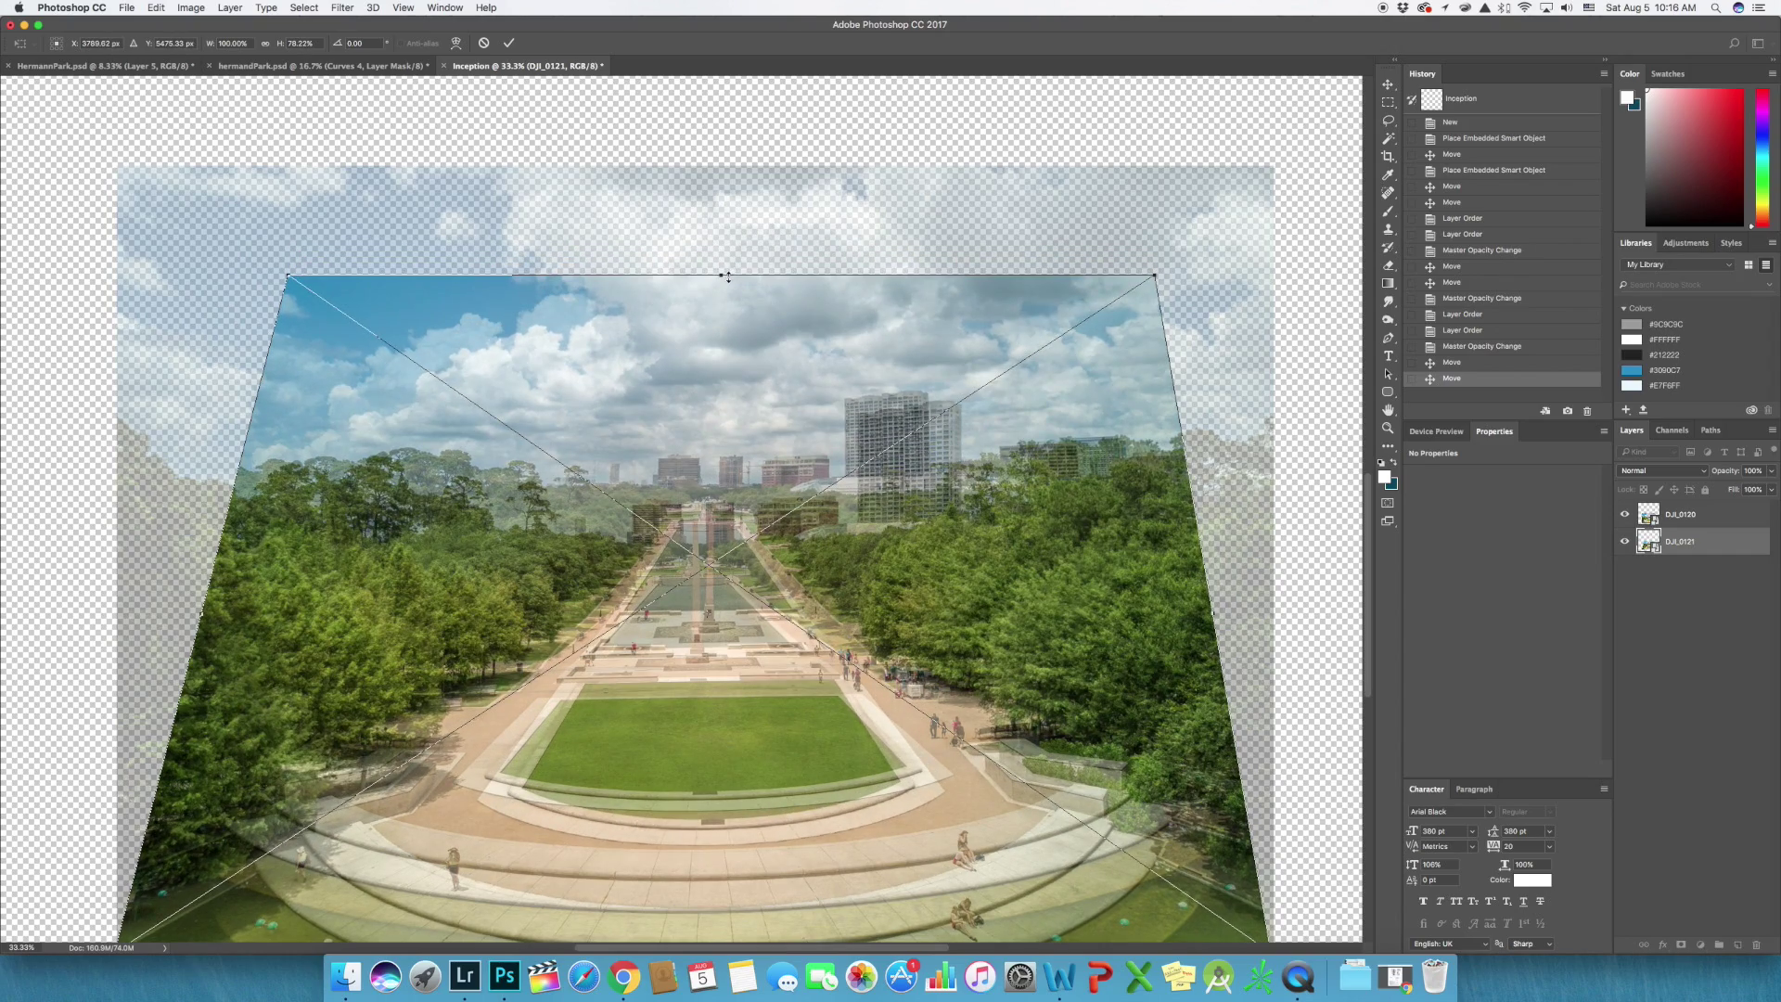
Step: Stretch the DJI_0121 layer to about 116% width and 82% height, nudging it into line with the lawn in DJI_0120
scroll(729, 276, down, 5)
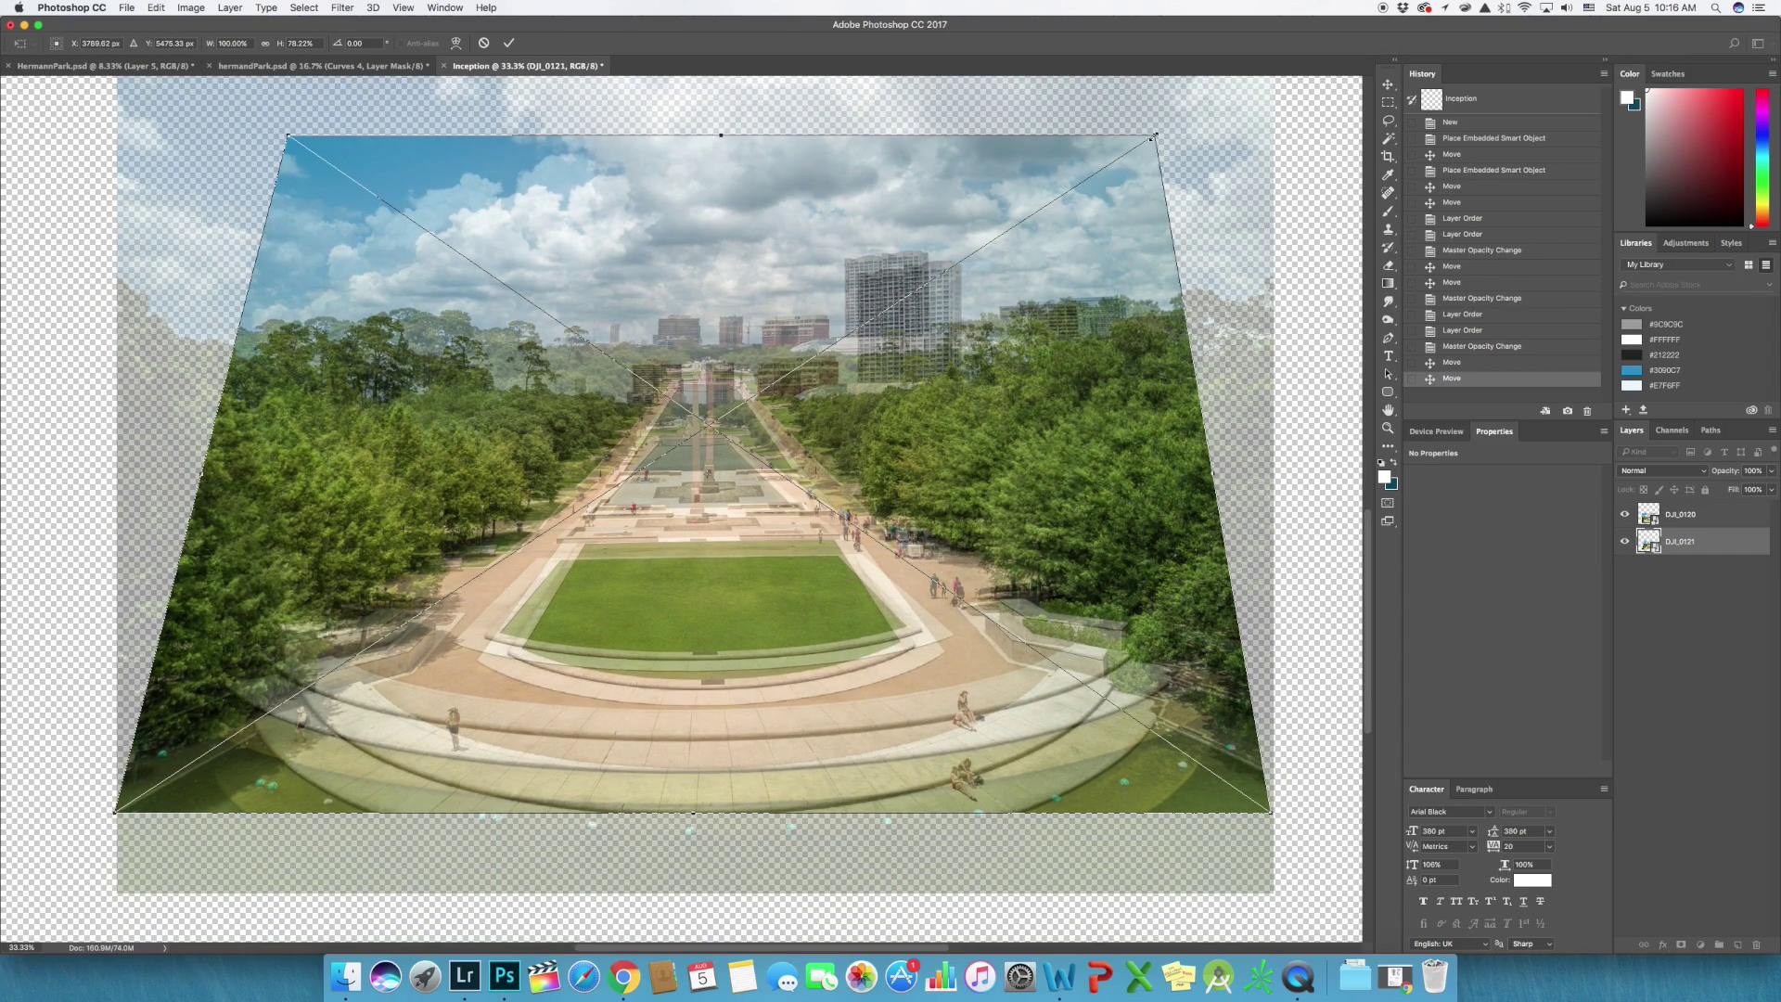
drag(1154, 137, 1129, 135)
drag(201, 474, 128, 474)
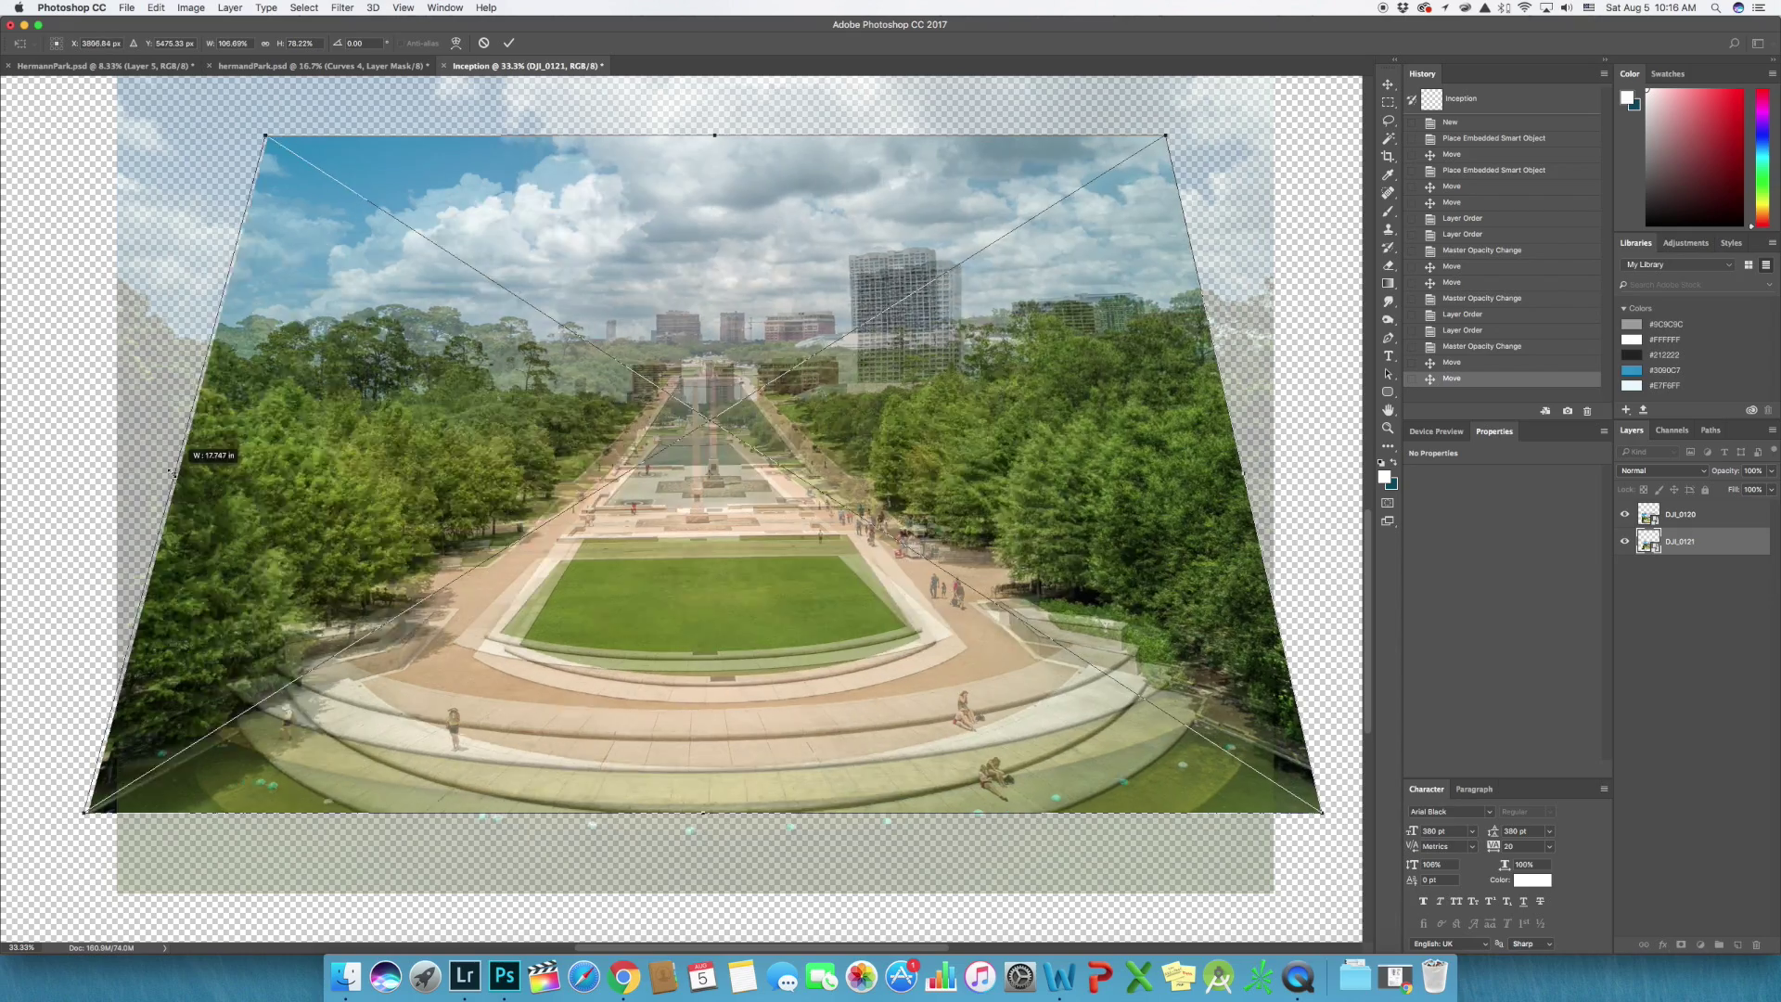
drag(1244, 473, 1271, 473)
drag(34, 813, 15, 811)
drag(705, 135, 704, 101)
drag(735, 526, 734, 520)
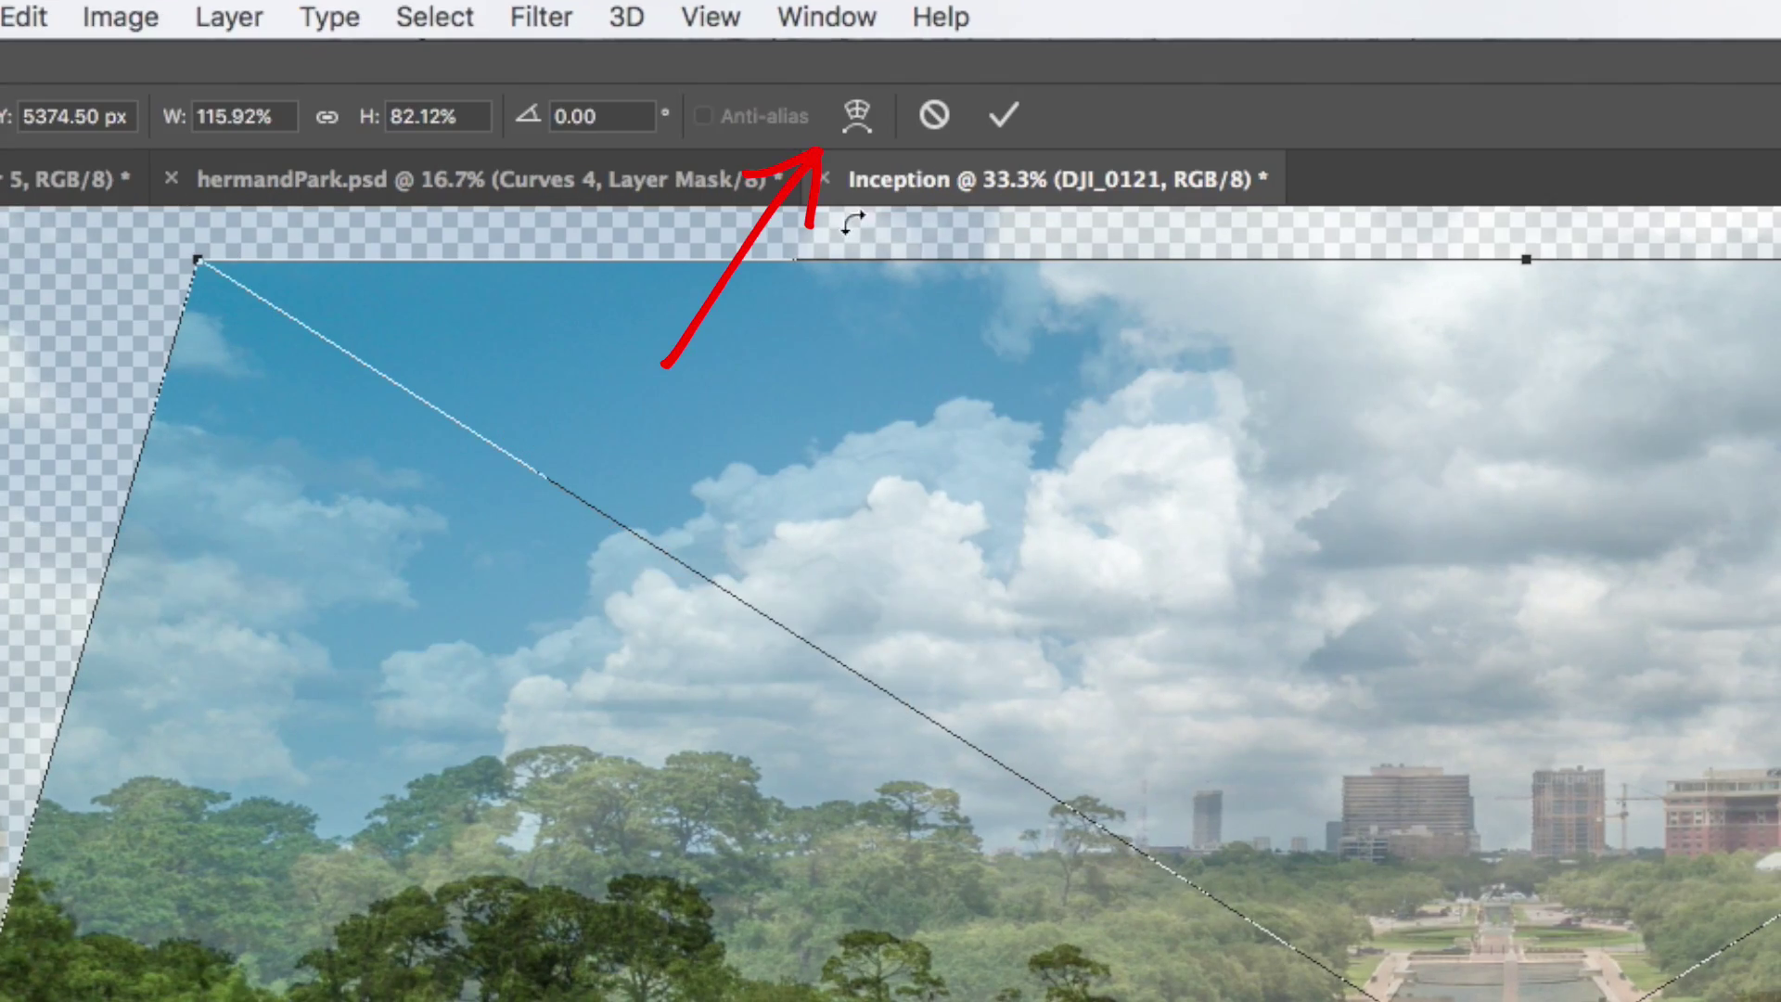
Step: Warp the DJI_0121 layer by pulling its side handles and upper-left corner inward so both sides curve upward
click(858, 115)
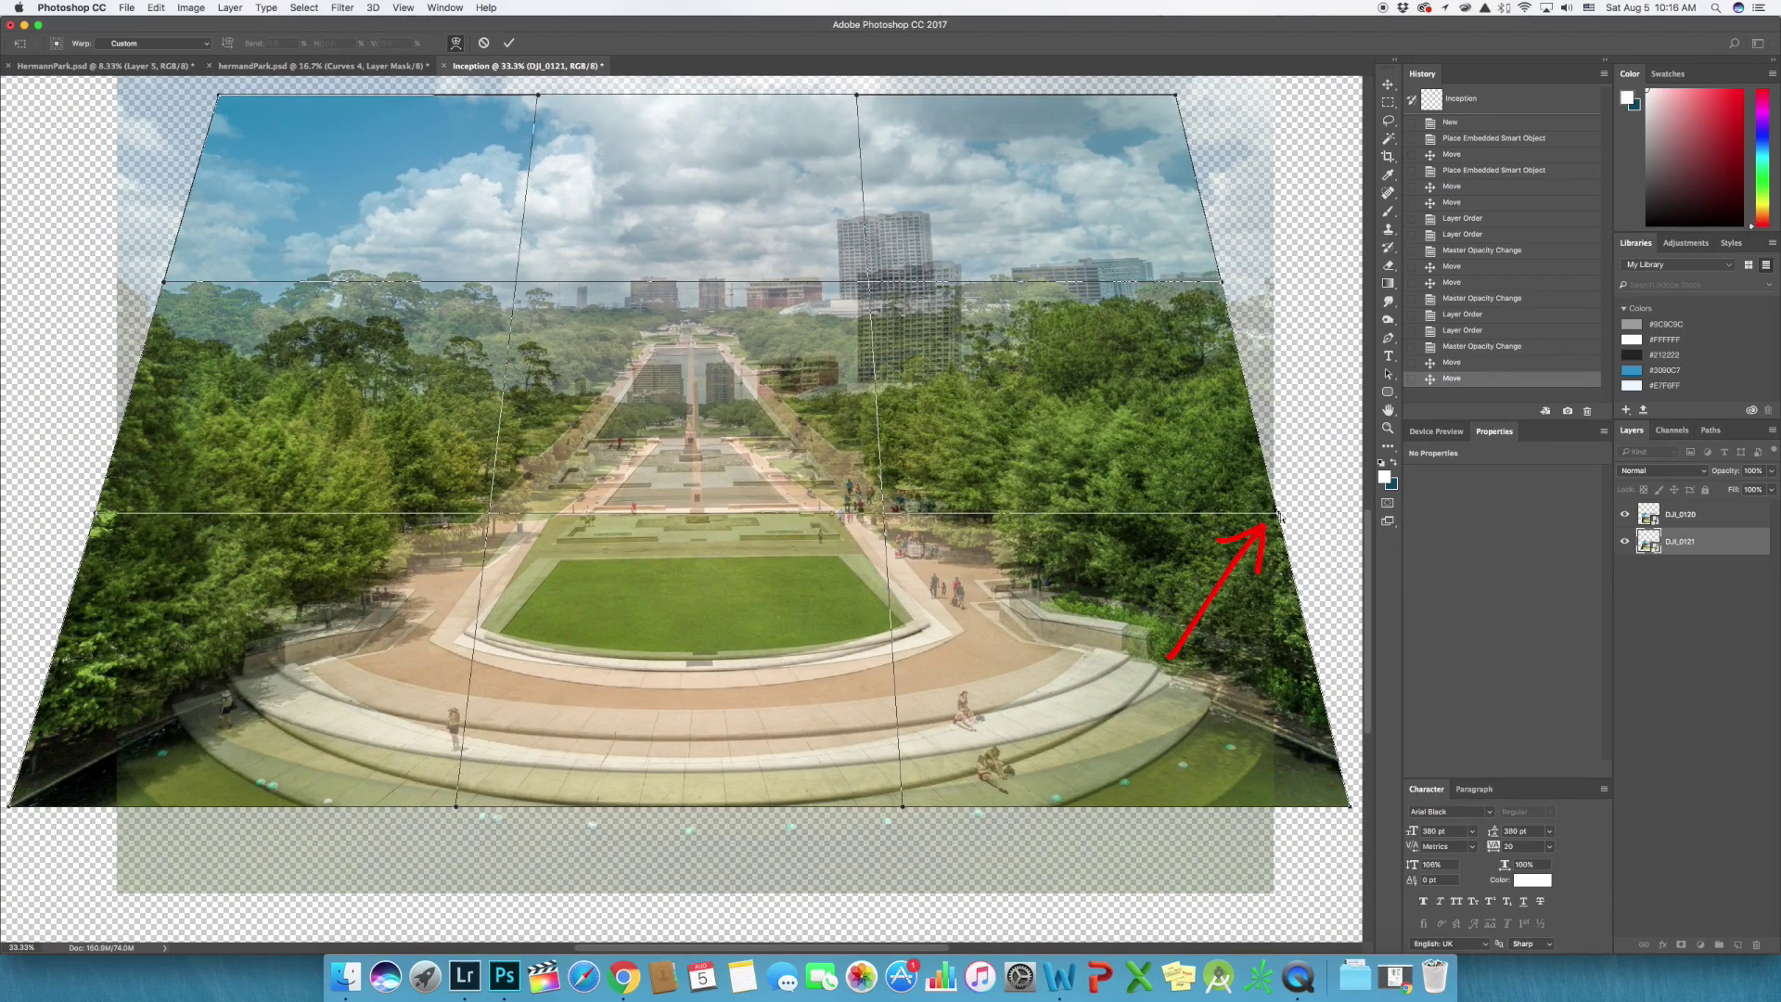
drag(1278, 514, 1131, 515)
drag(1221, 281, 1163, 279)
drag(164, 281, 228, 285)
drag(219, 94, 260, 97)
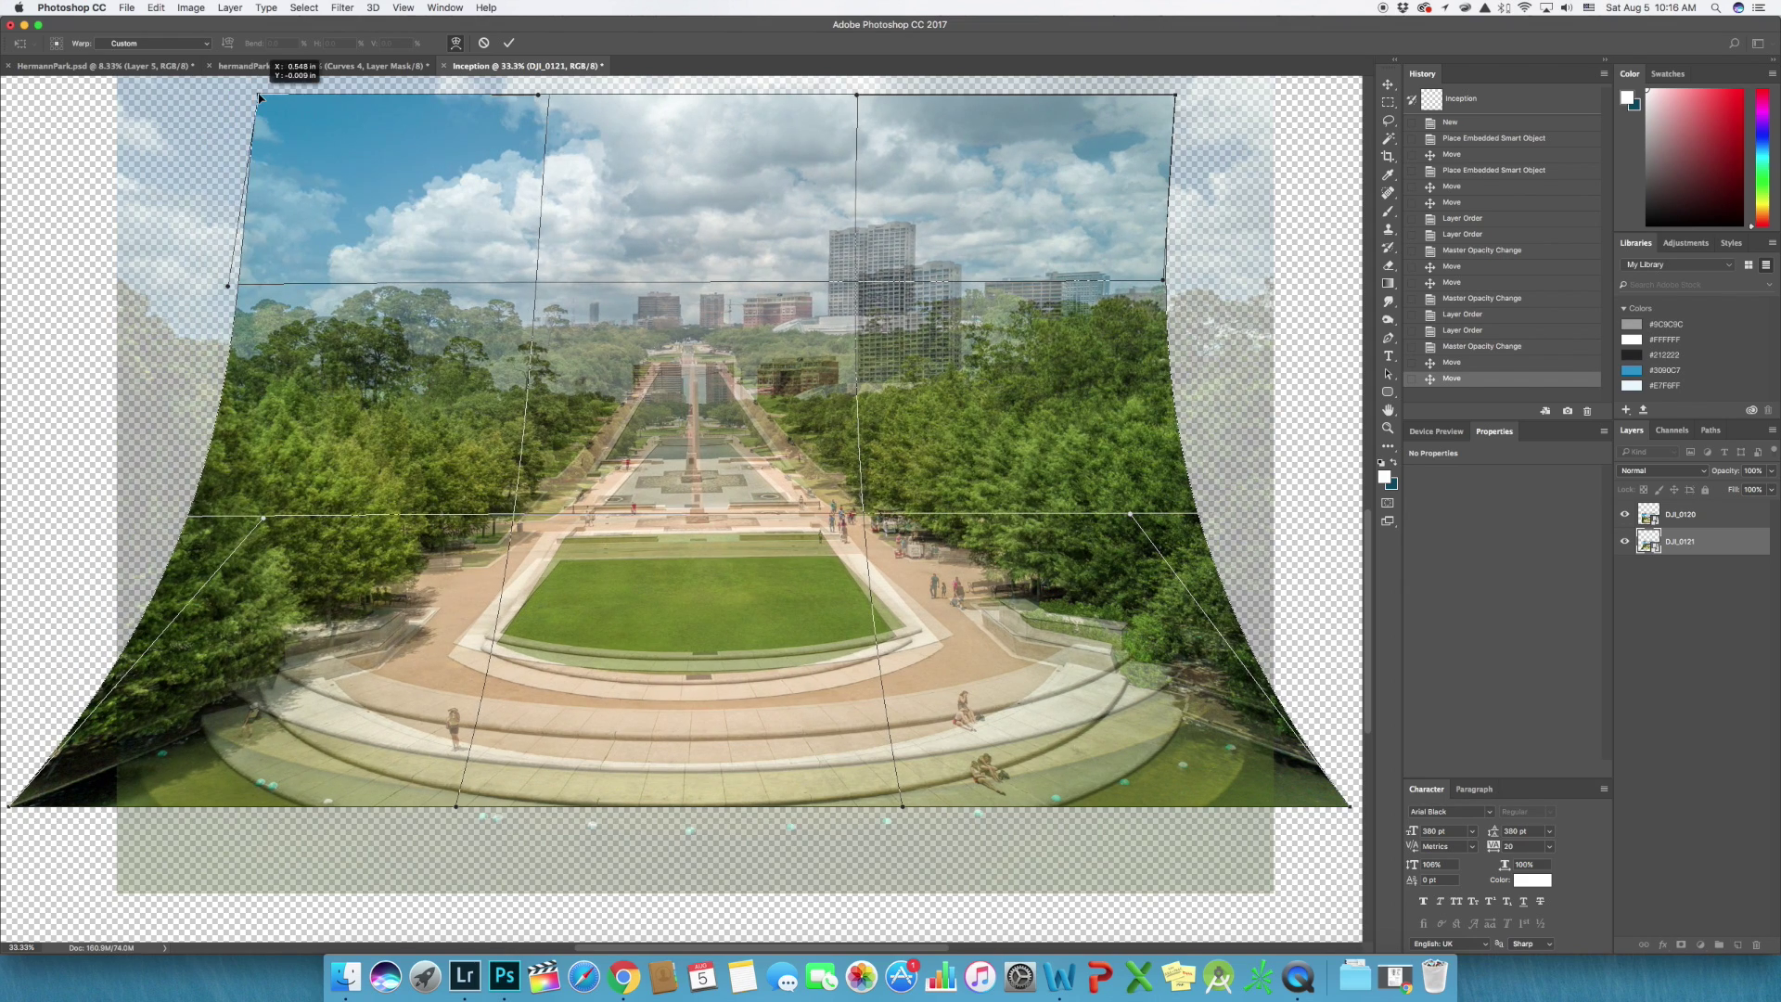
drag(230, 287, 245, 288)
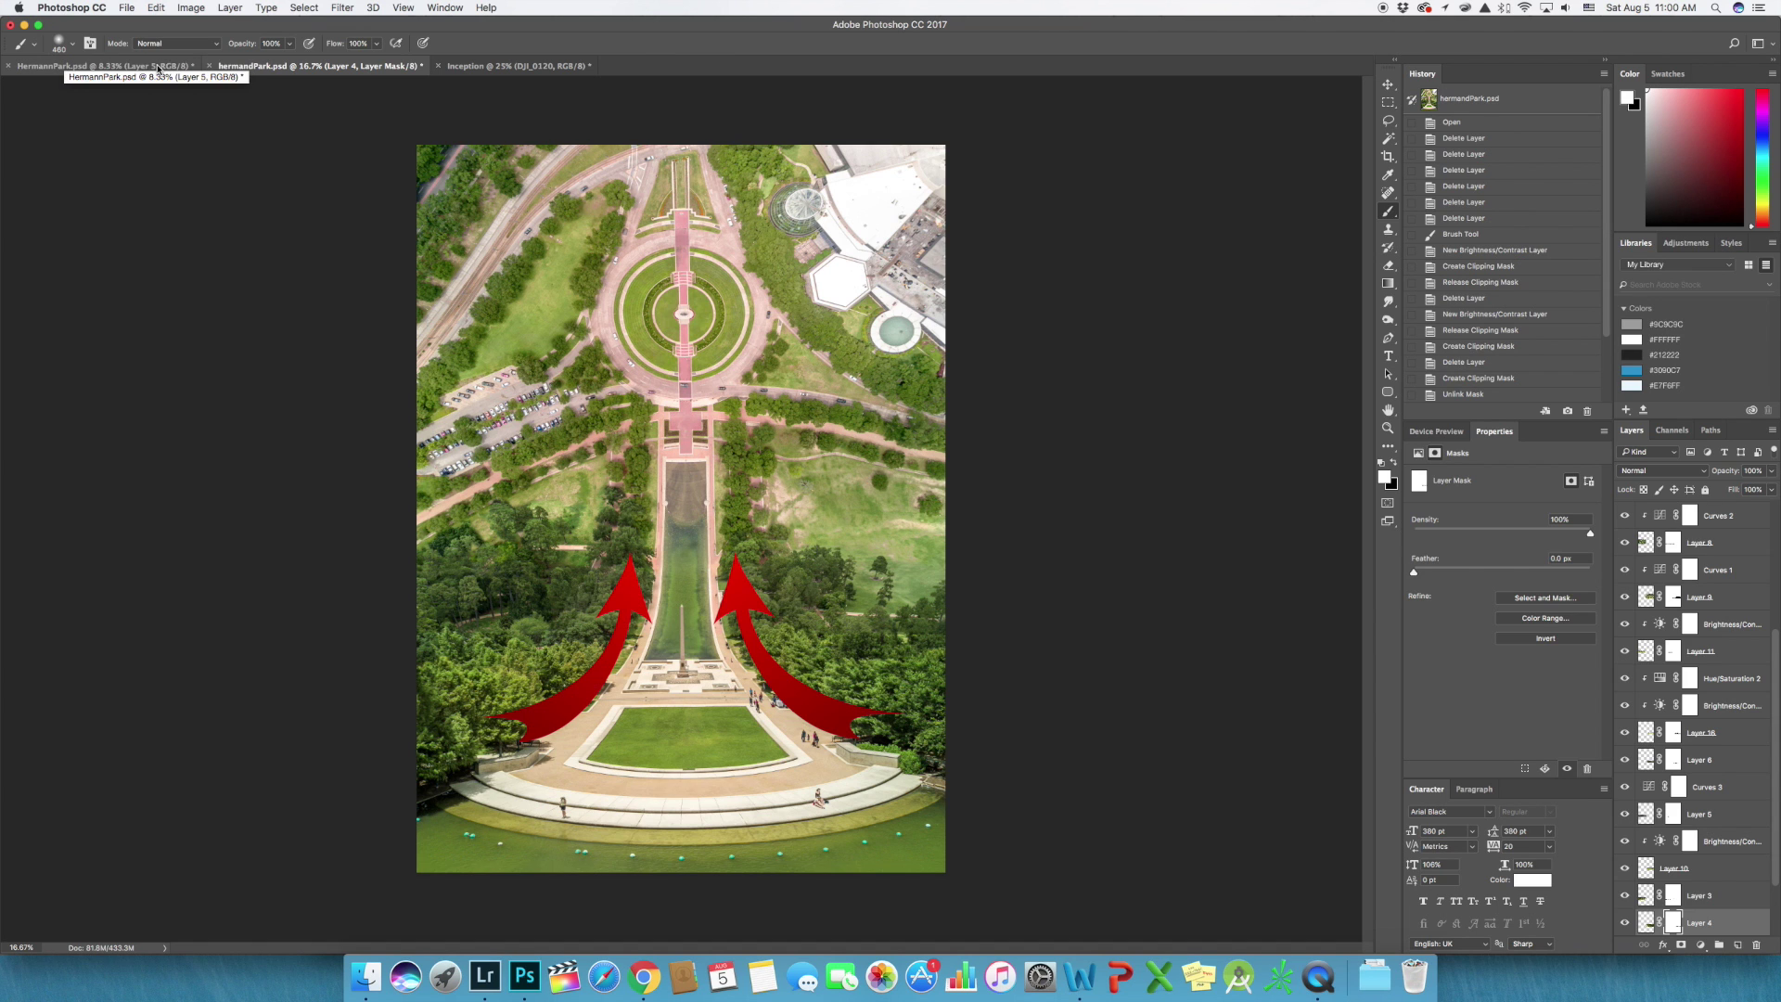
Step: Compare how the tree lines curve upward in the two finished park composites, HermannPark.psd and hermandPark.psd
click(158, 66)
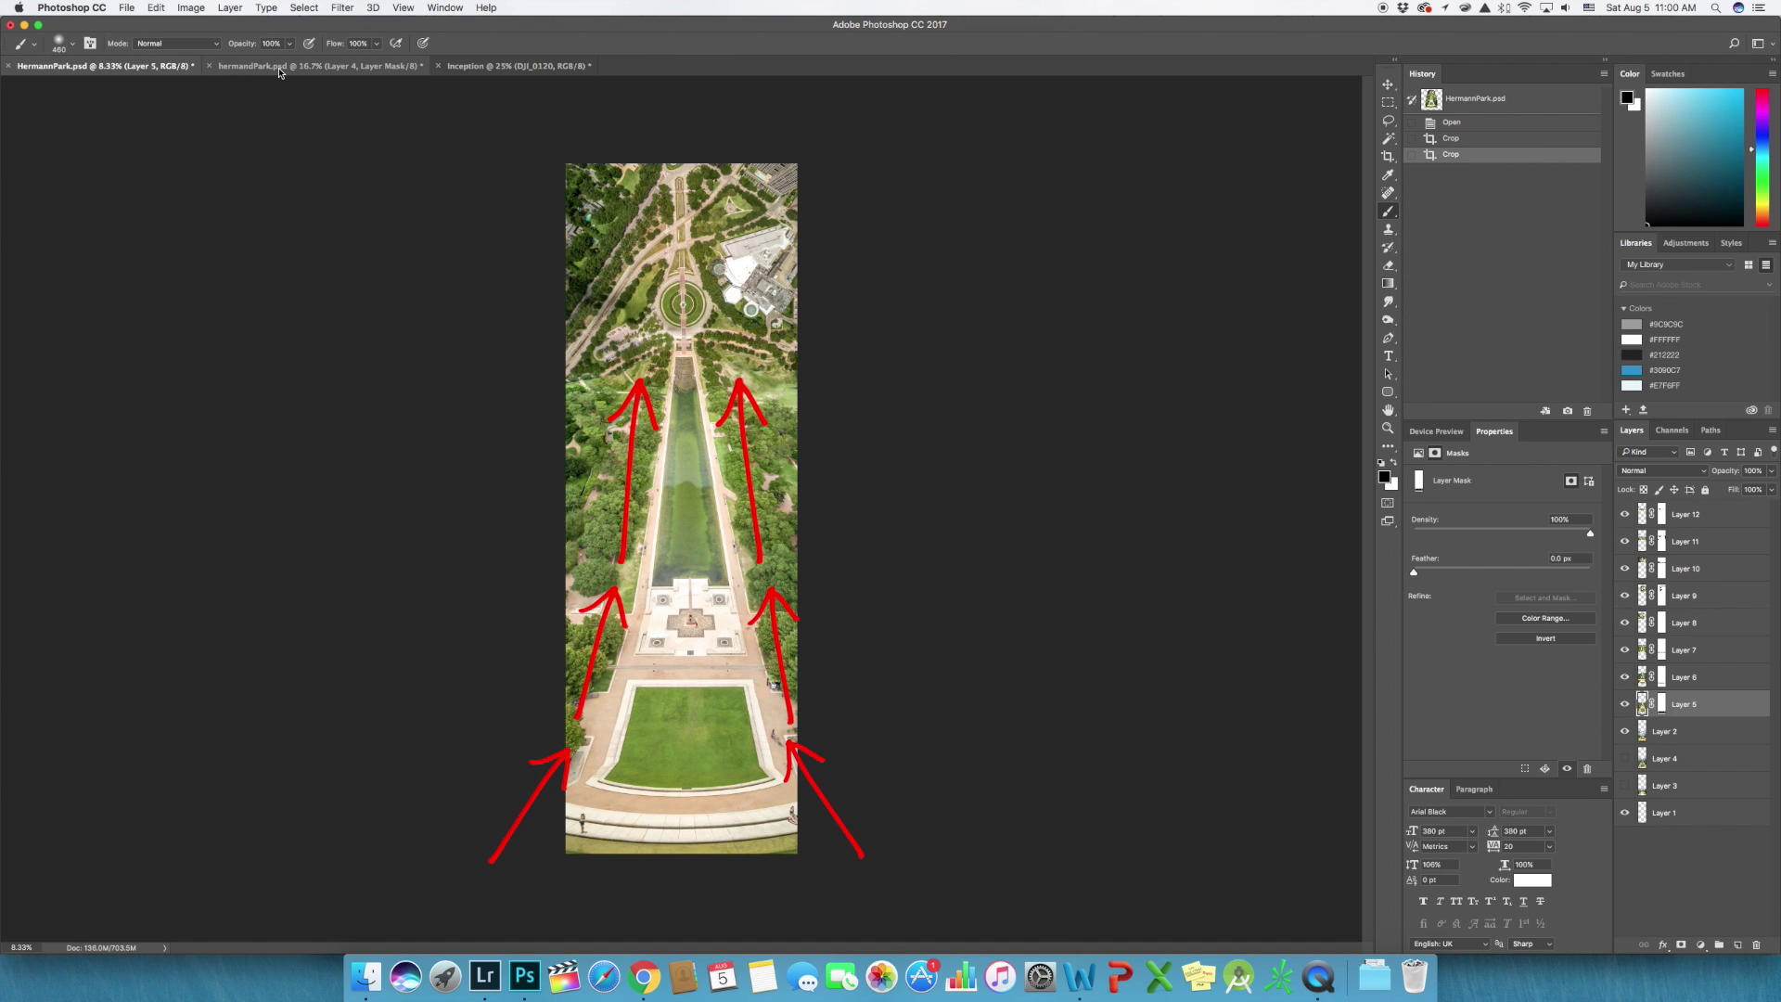
click(249, 67)
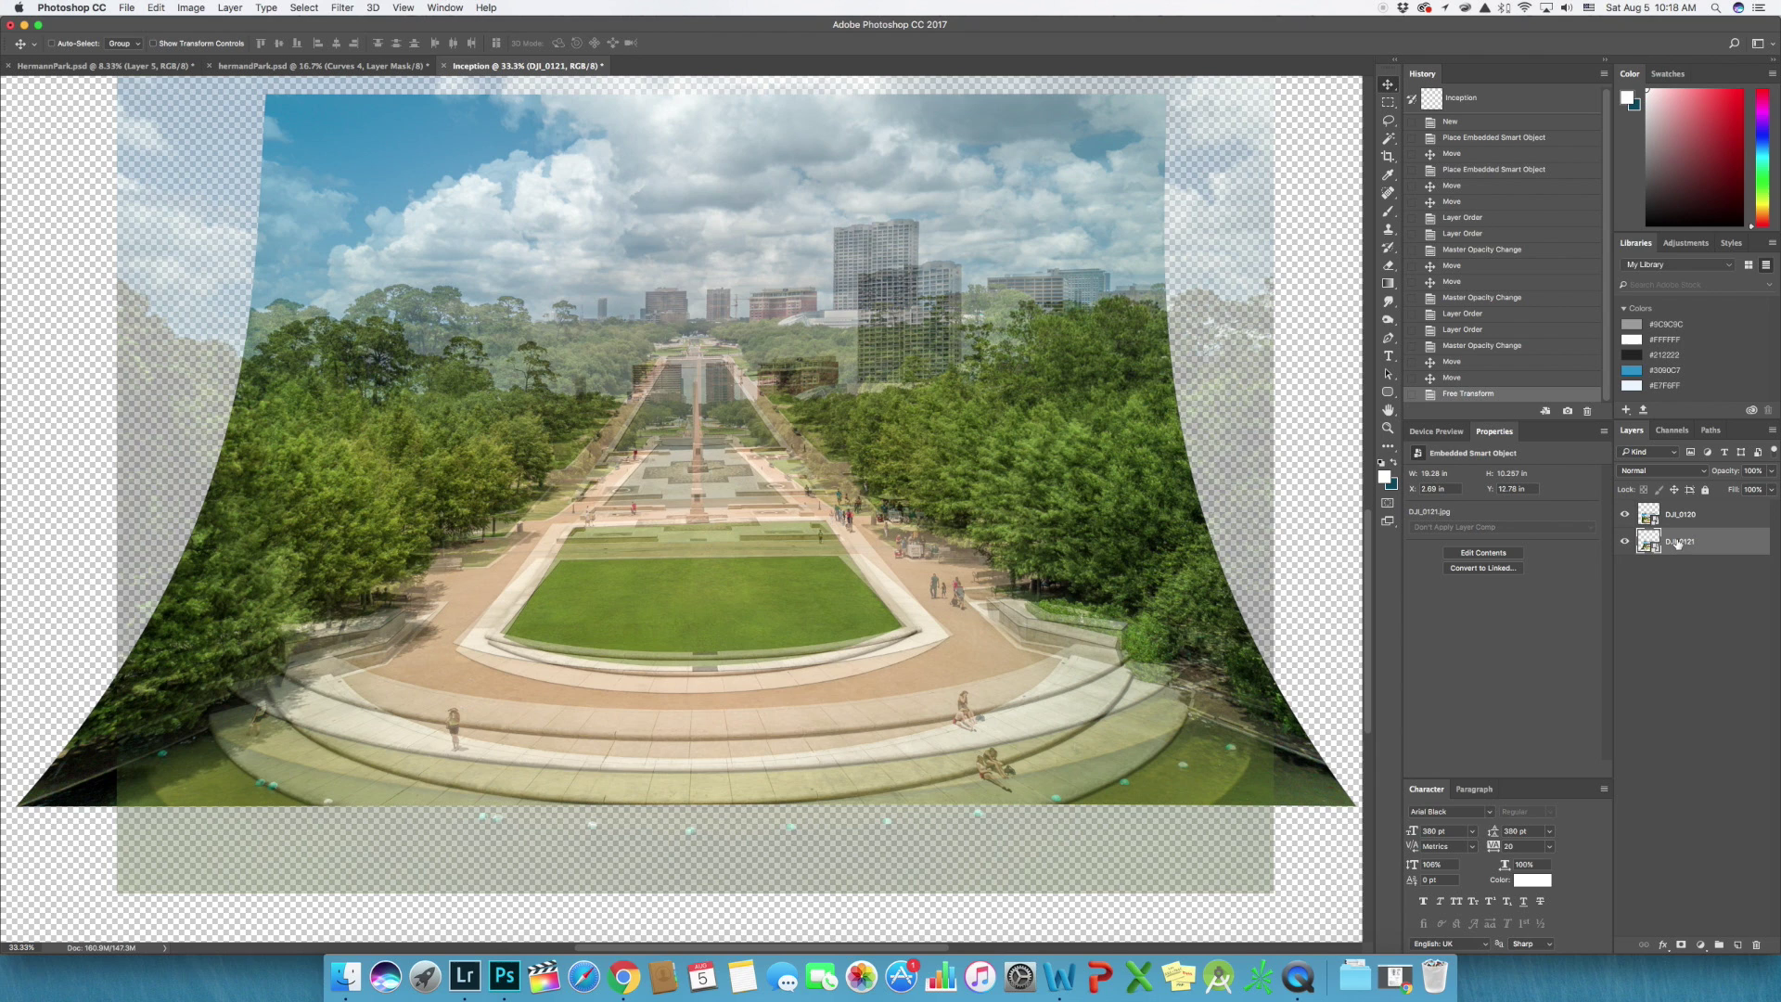
Step: Add a layer mask to the DJI_0120 layer and prepare the Brush tool with black and white painting colours
click(1683, 517)
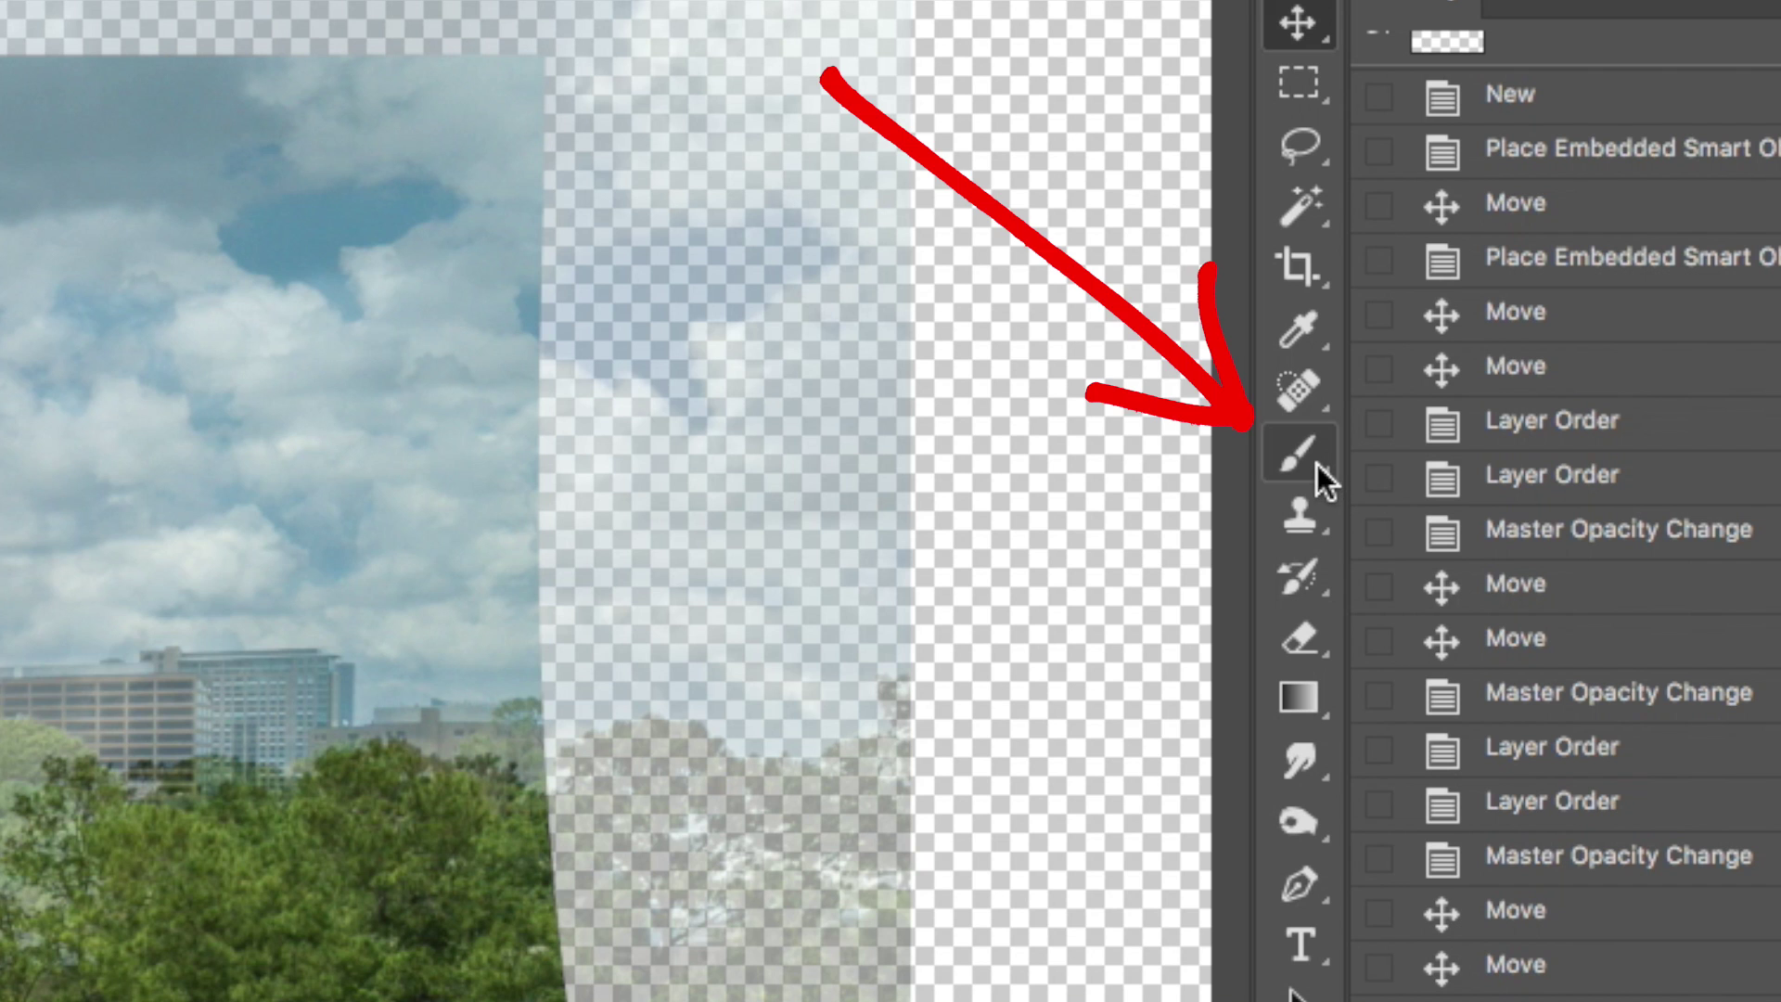
click(1322, 477)
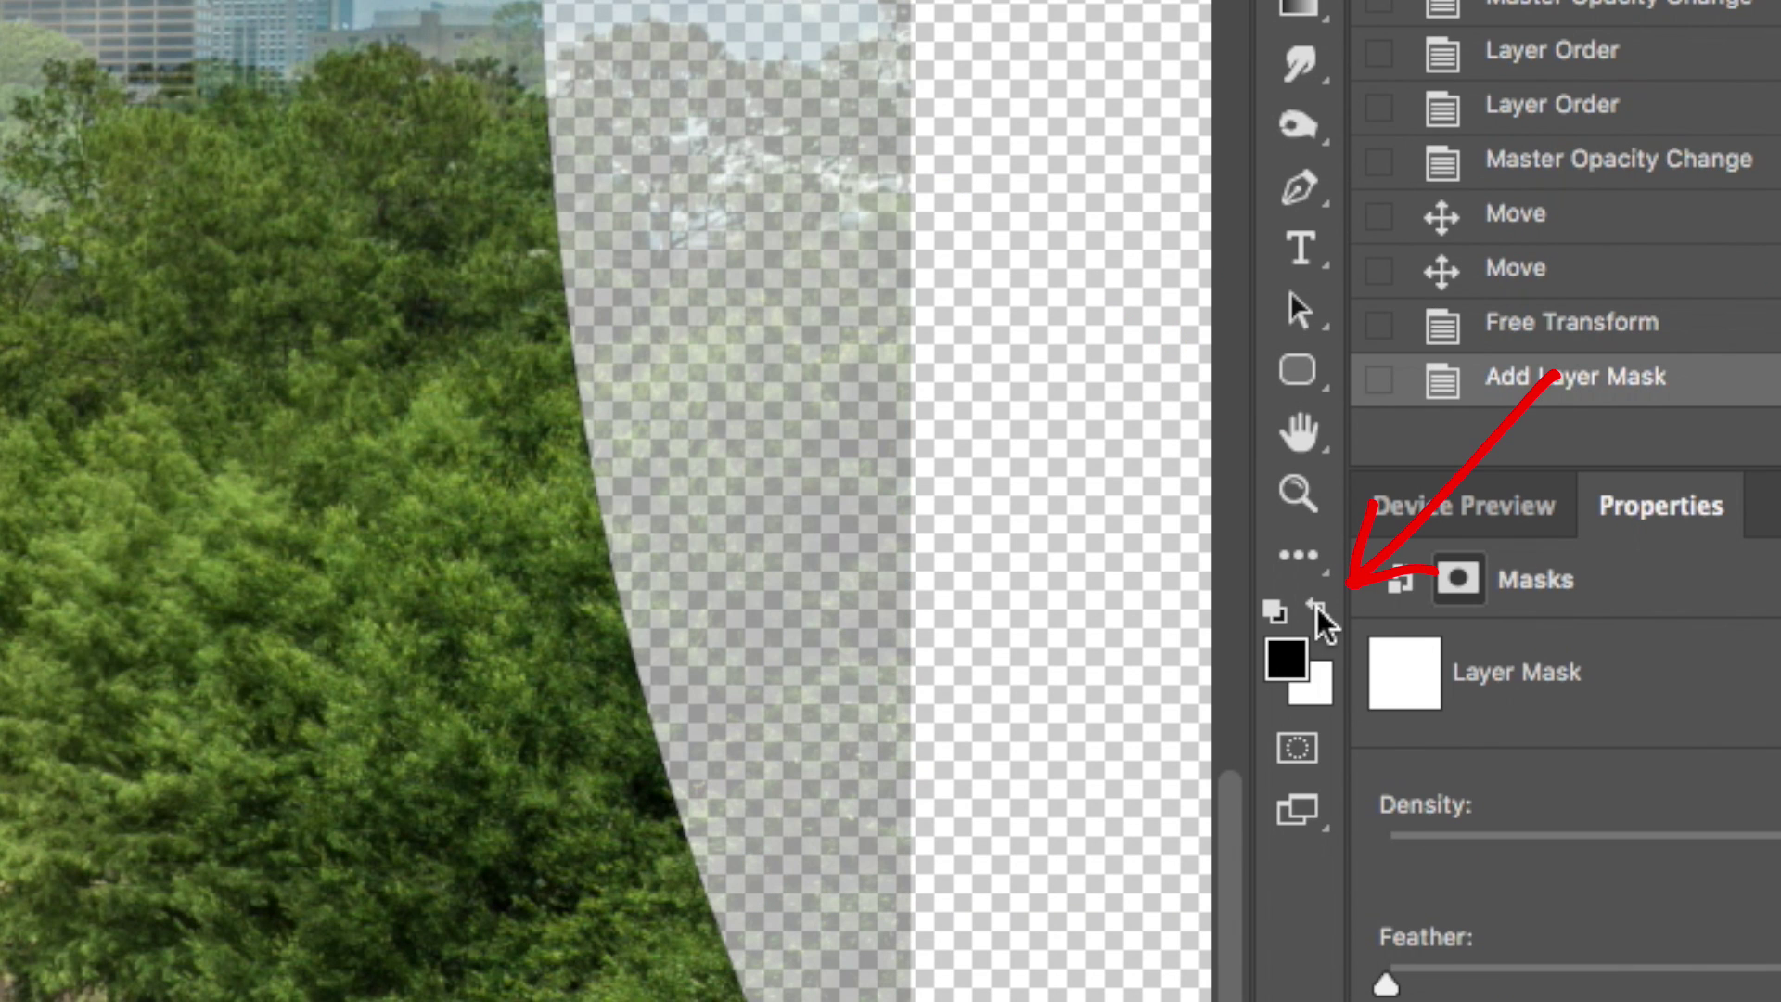
click(1318, 610)
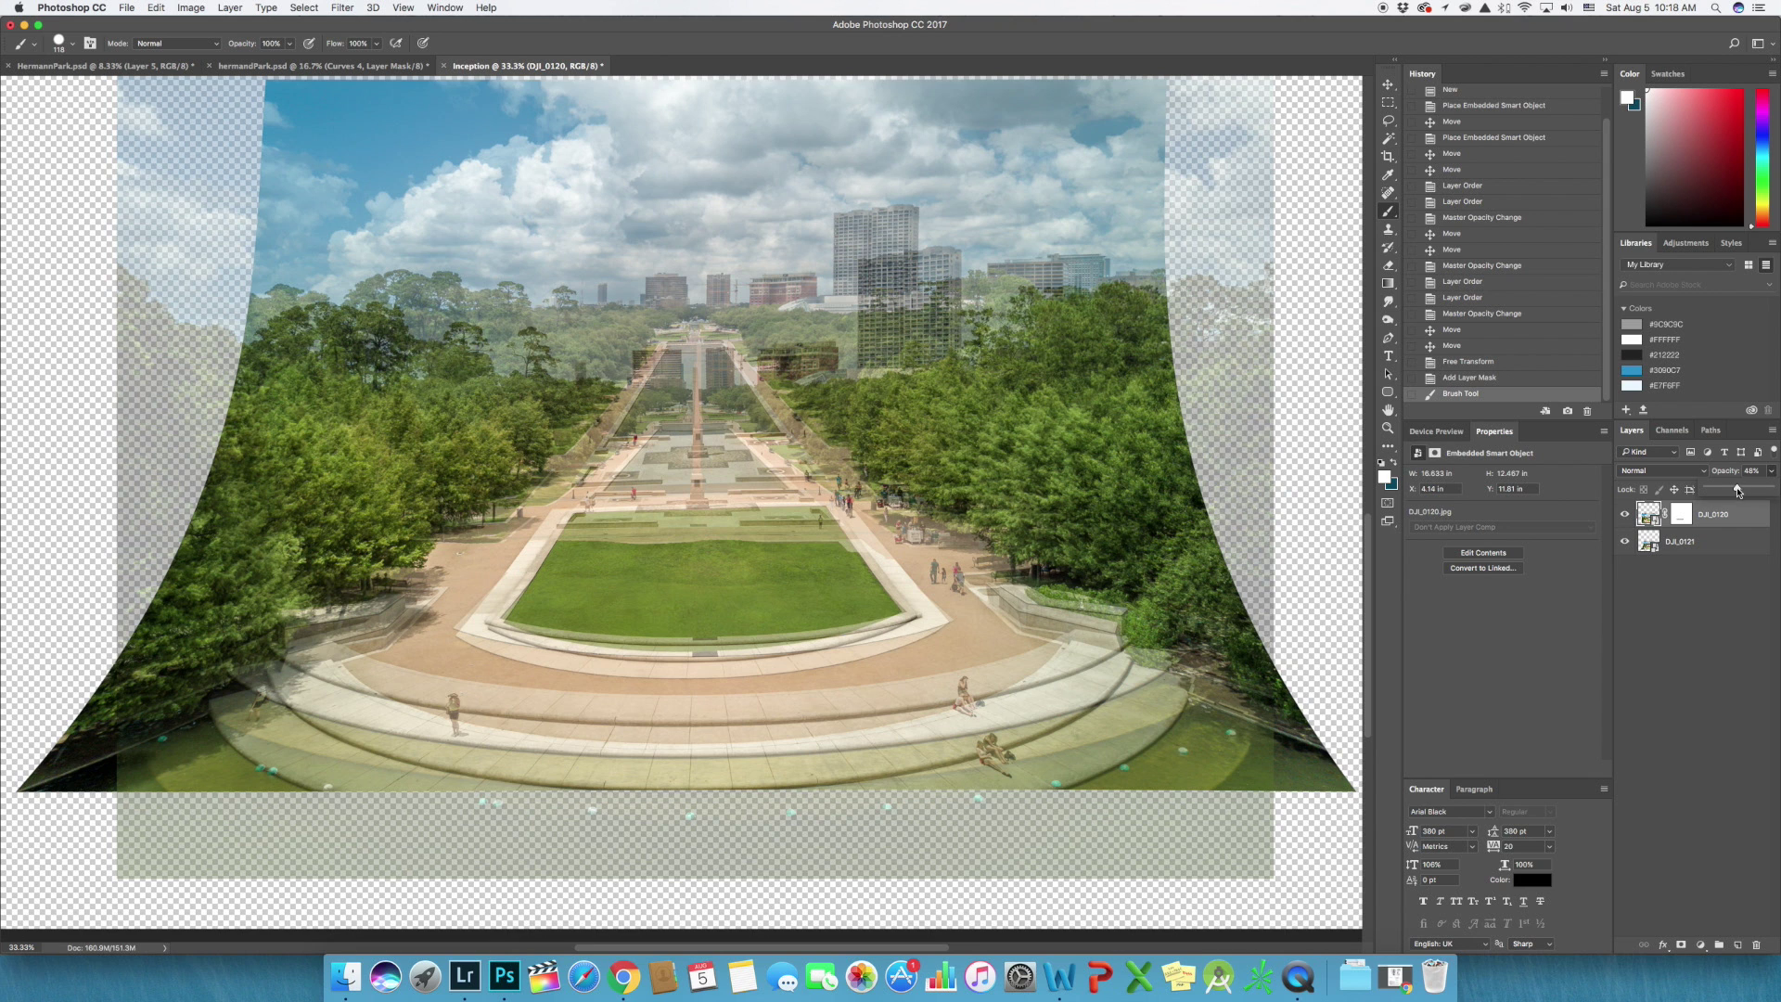
Step: Restore the DJI_0120 layer's opacity to 100% and rasterize its smart object
drag(1737, 492, 1778, 493)
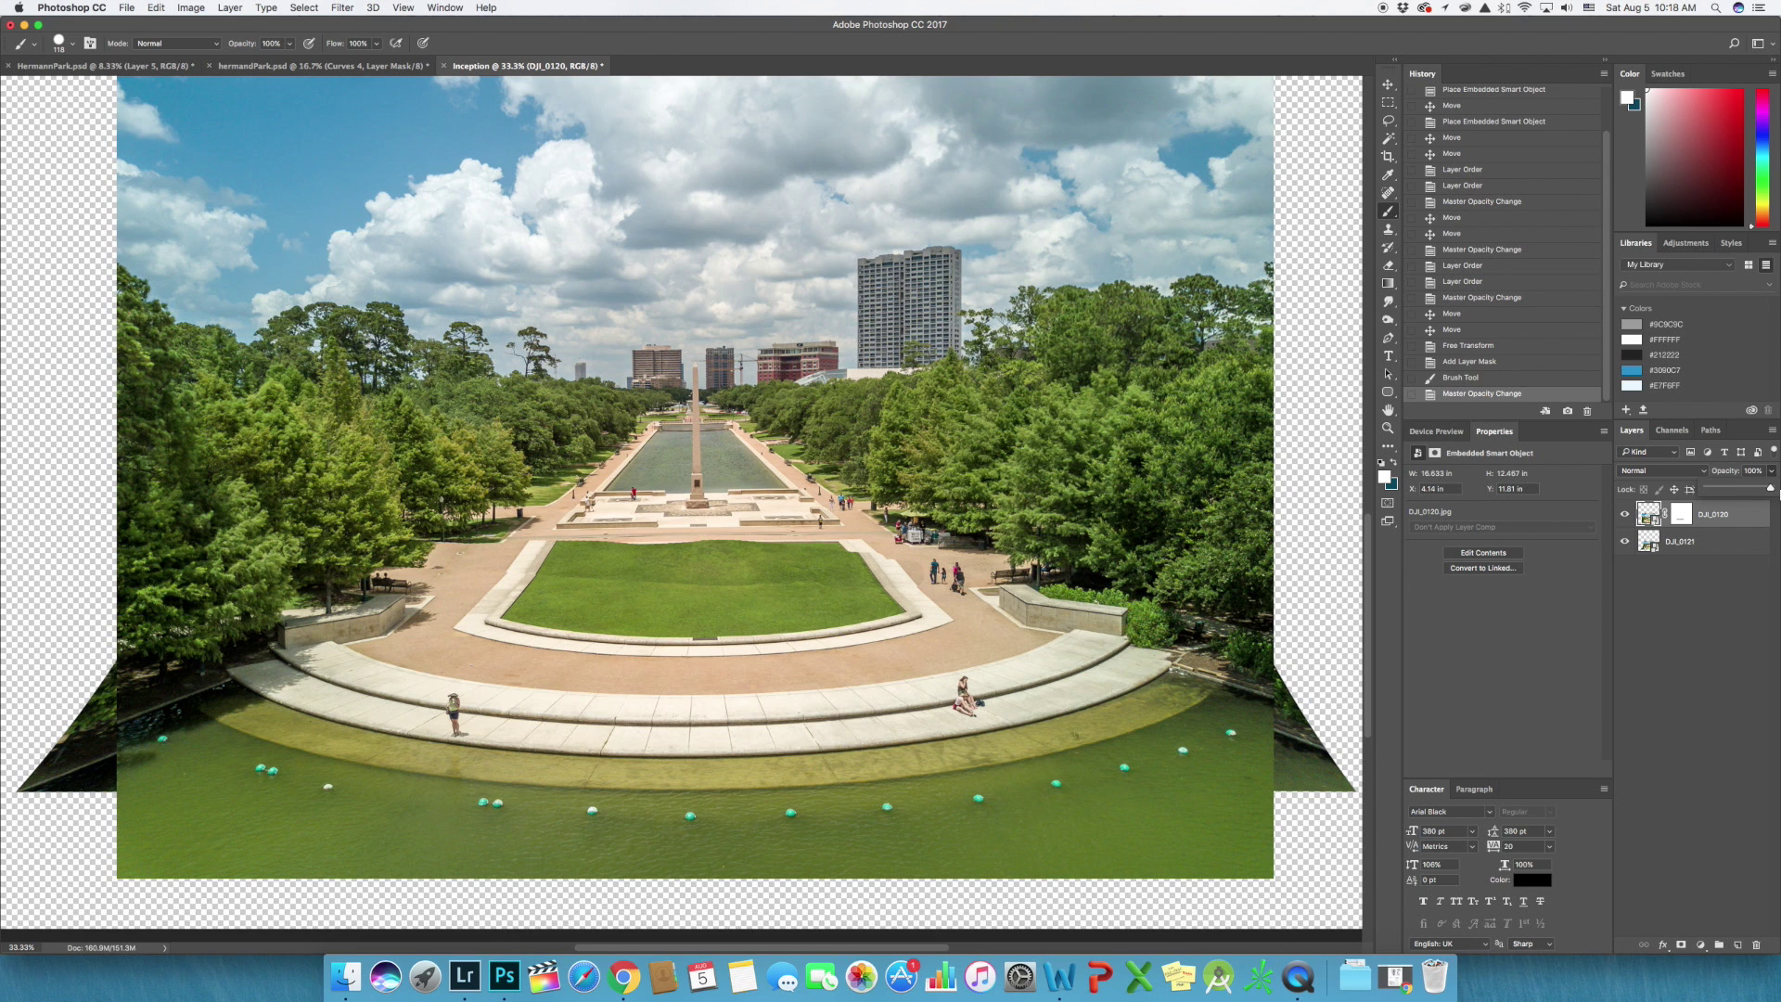
click(850, 560)
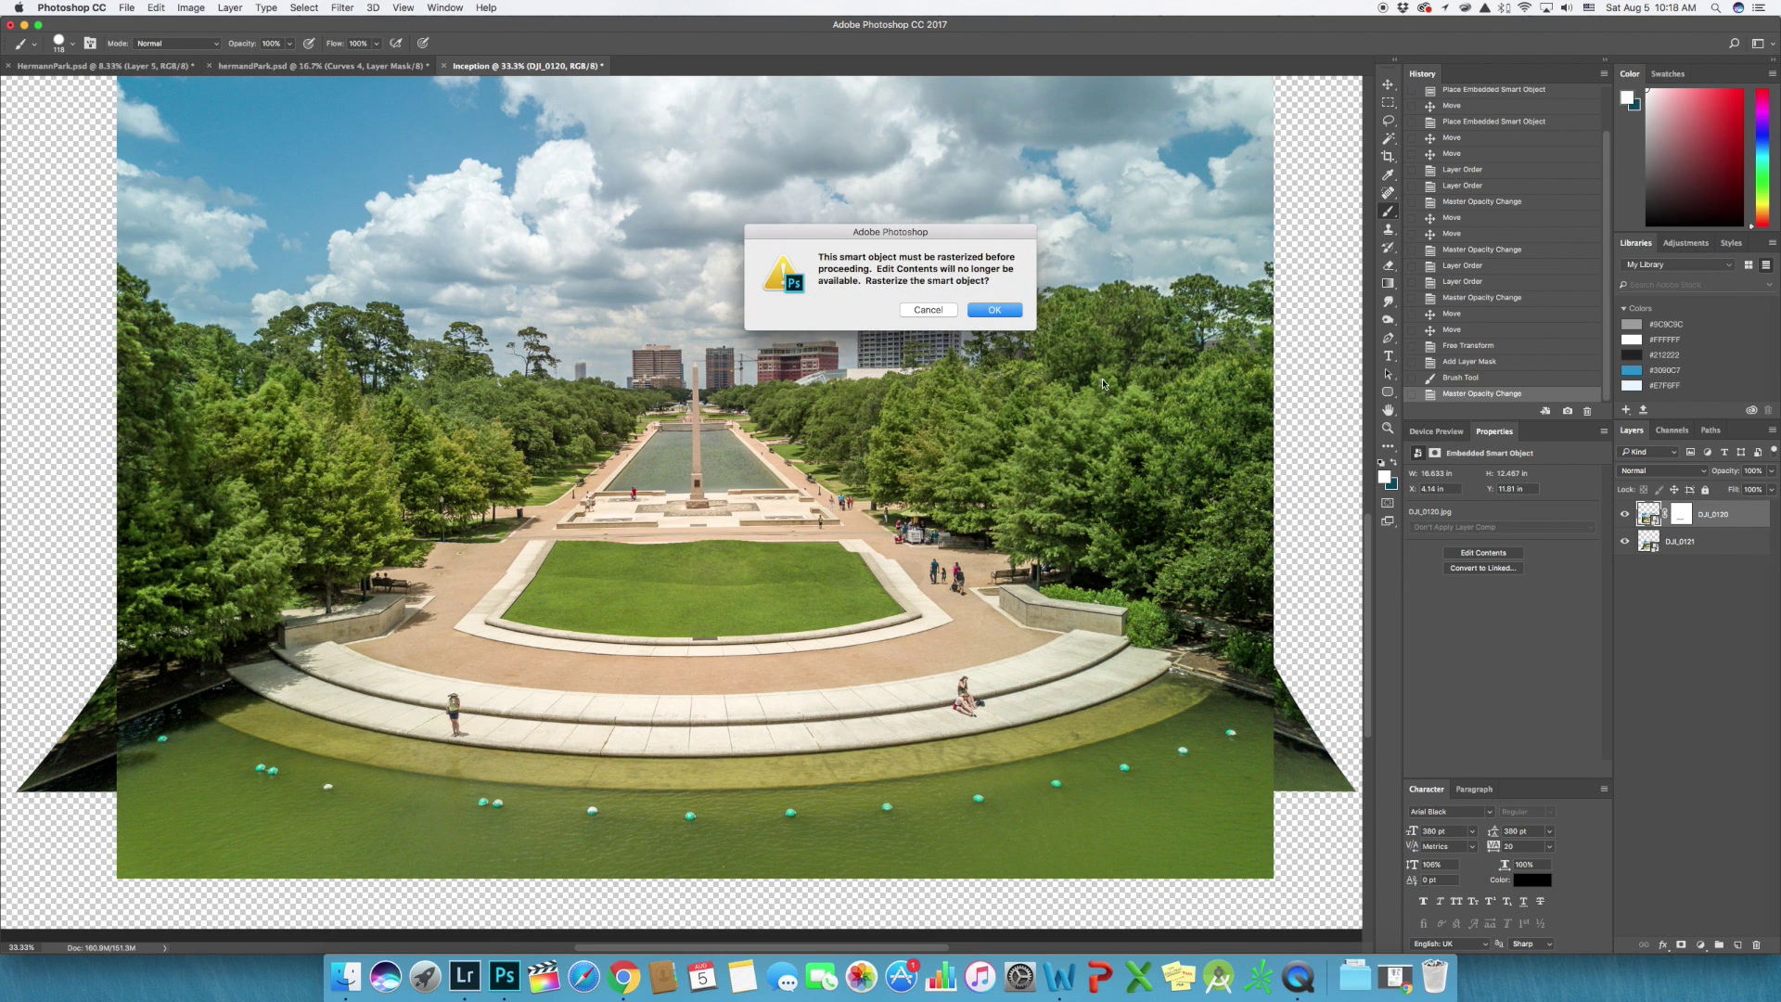
click(995, 310)
Step: Paint black on the DJI_0120 layer mask to hide part of the trees near the photo's right edge
click(1692, 518)
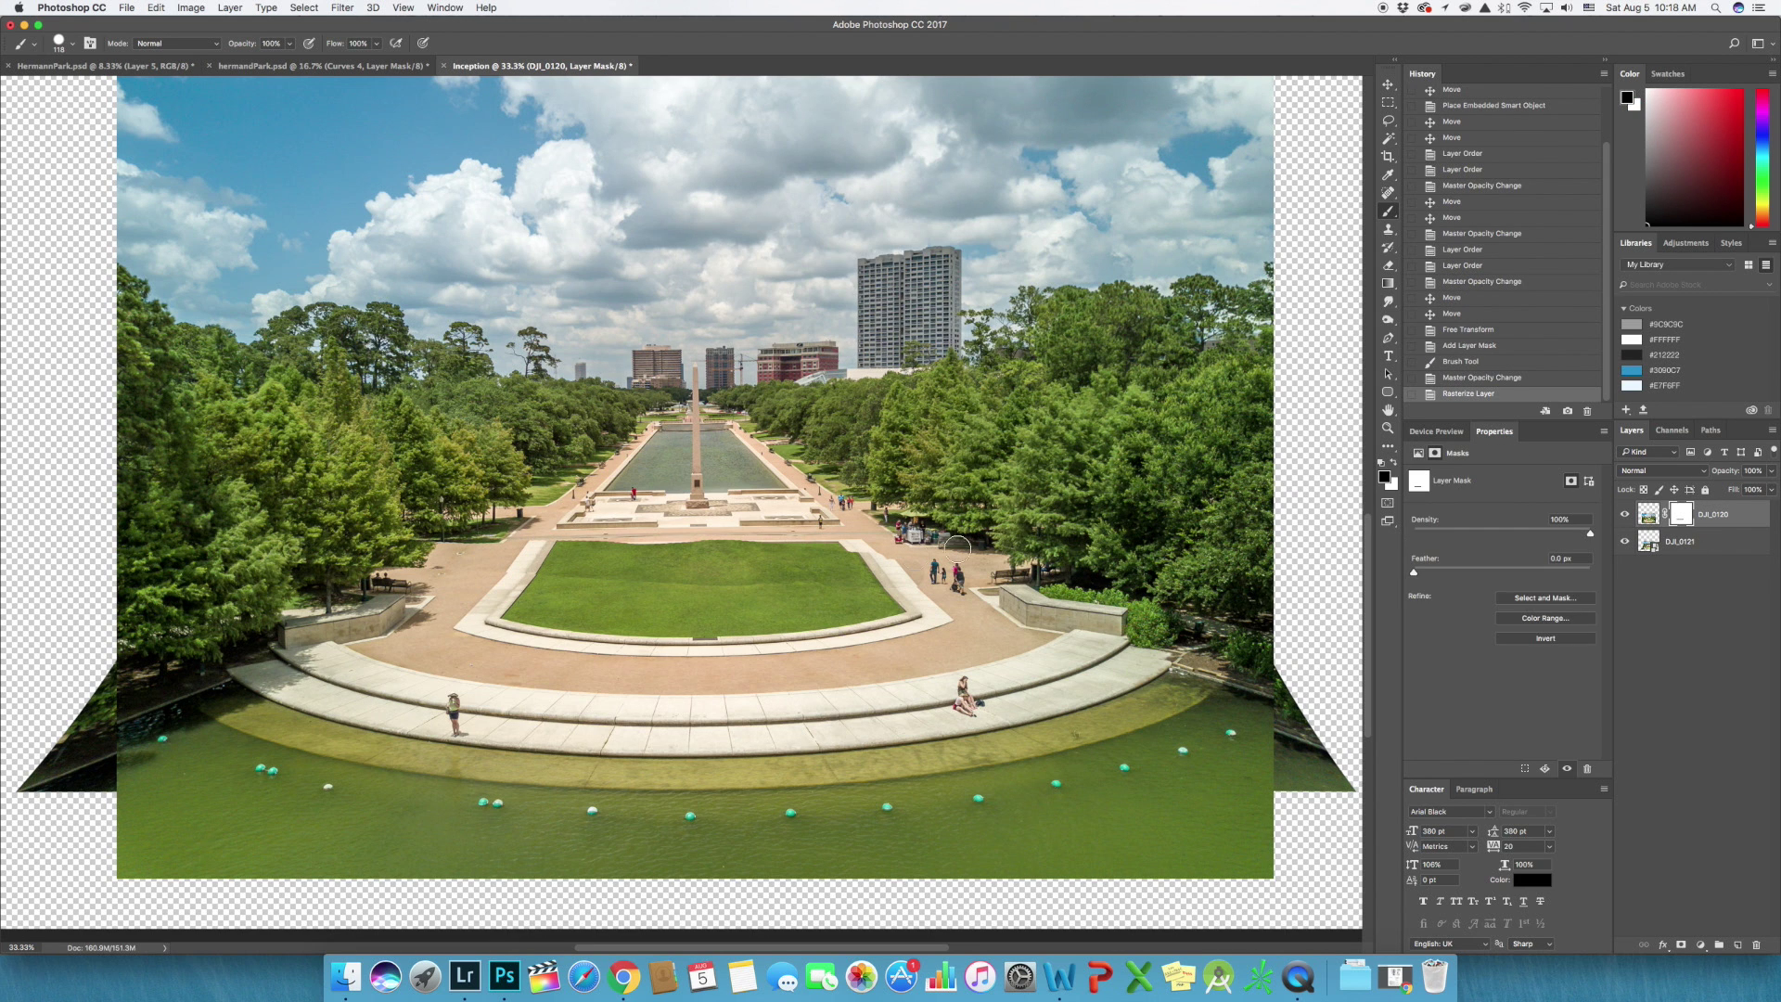
mouse_move(857, 491)
mouse_down()
mouse_move(604, 426)
mouse_move(1167, 471)
mouse_move(1234, 516)
mouse_up()
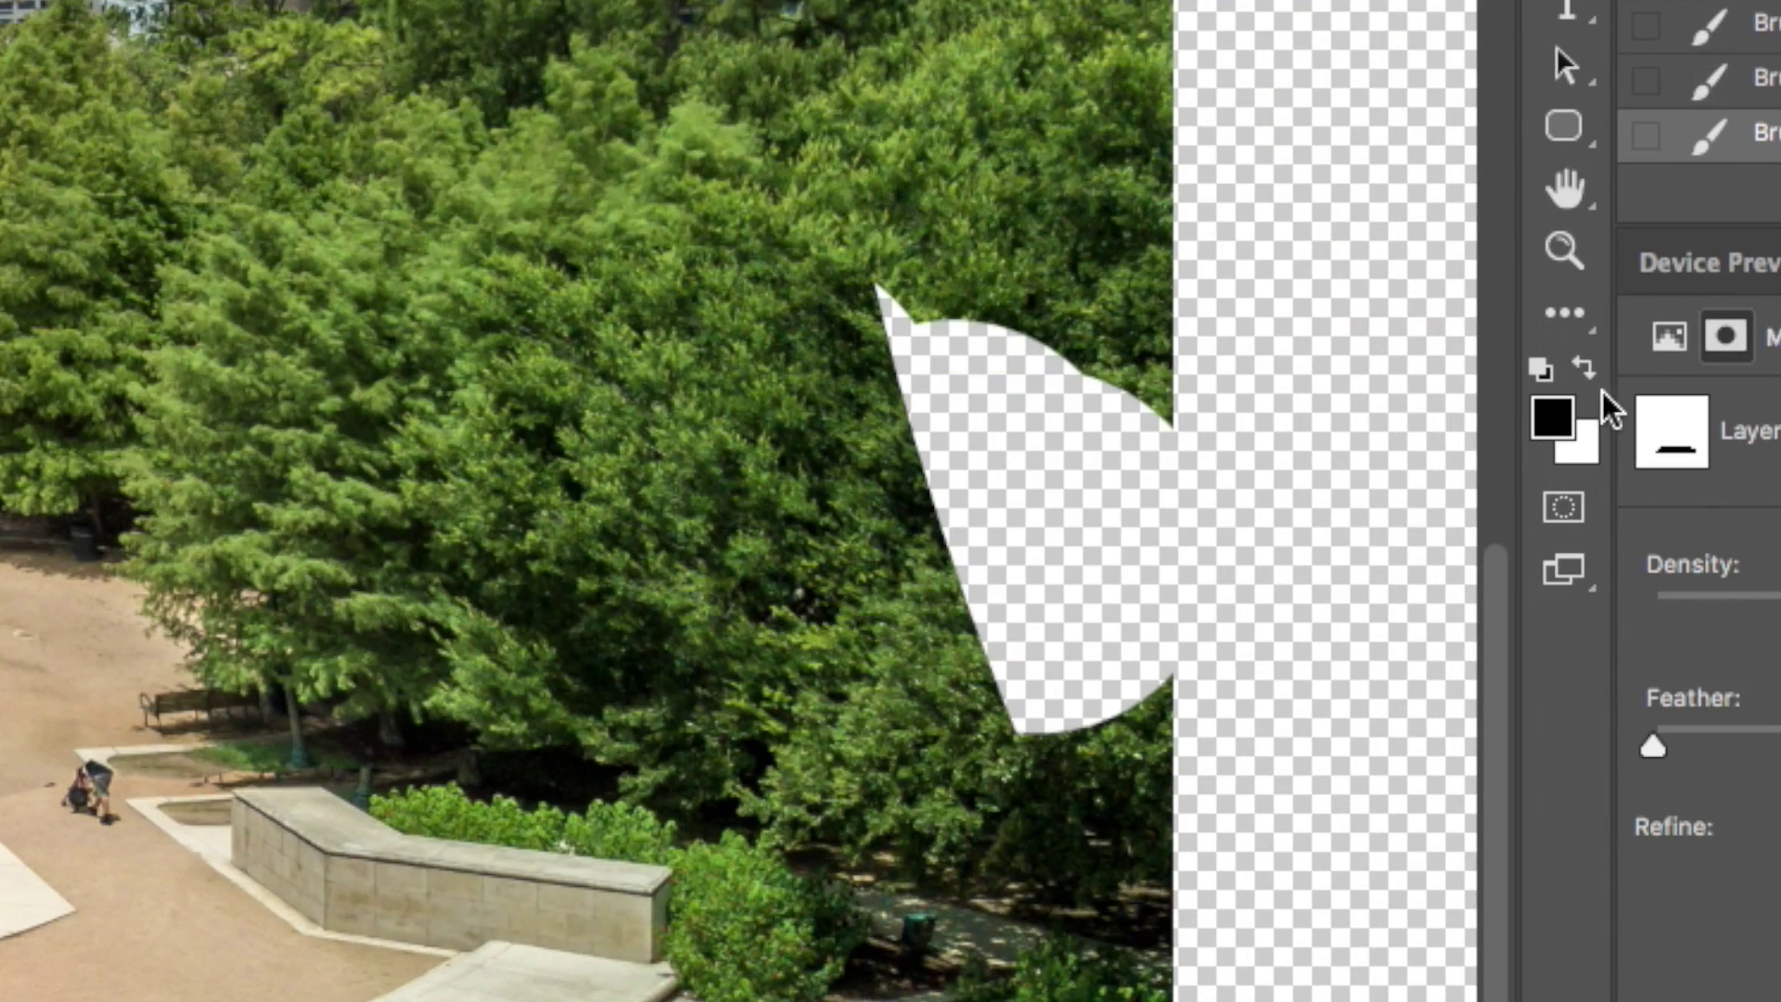
Step: Hide more of the DJI_0120 layer's trees and sky with black on its mask, and choose a soft round 460 px brush with 0% hardness
mouse_move(1151, 423)
mouse_down()
mouse_move(941, 485)
mouse_move(939, 360)
mouse_move(1100, 542)
mouse_move(1024, 570)
mouse_up()
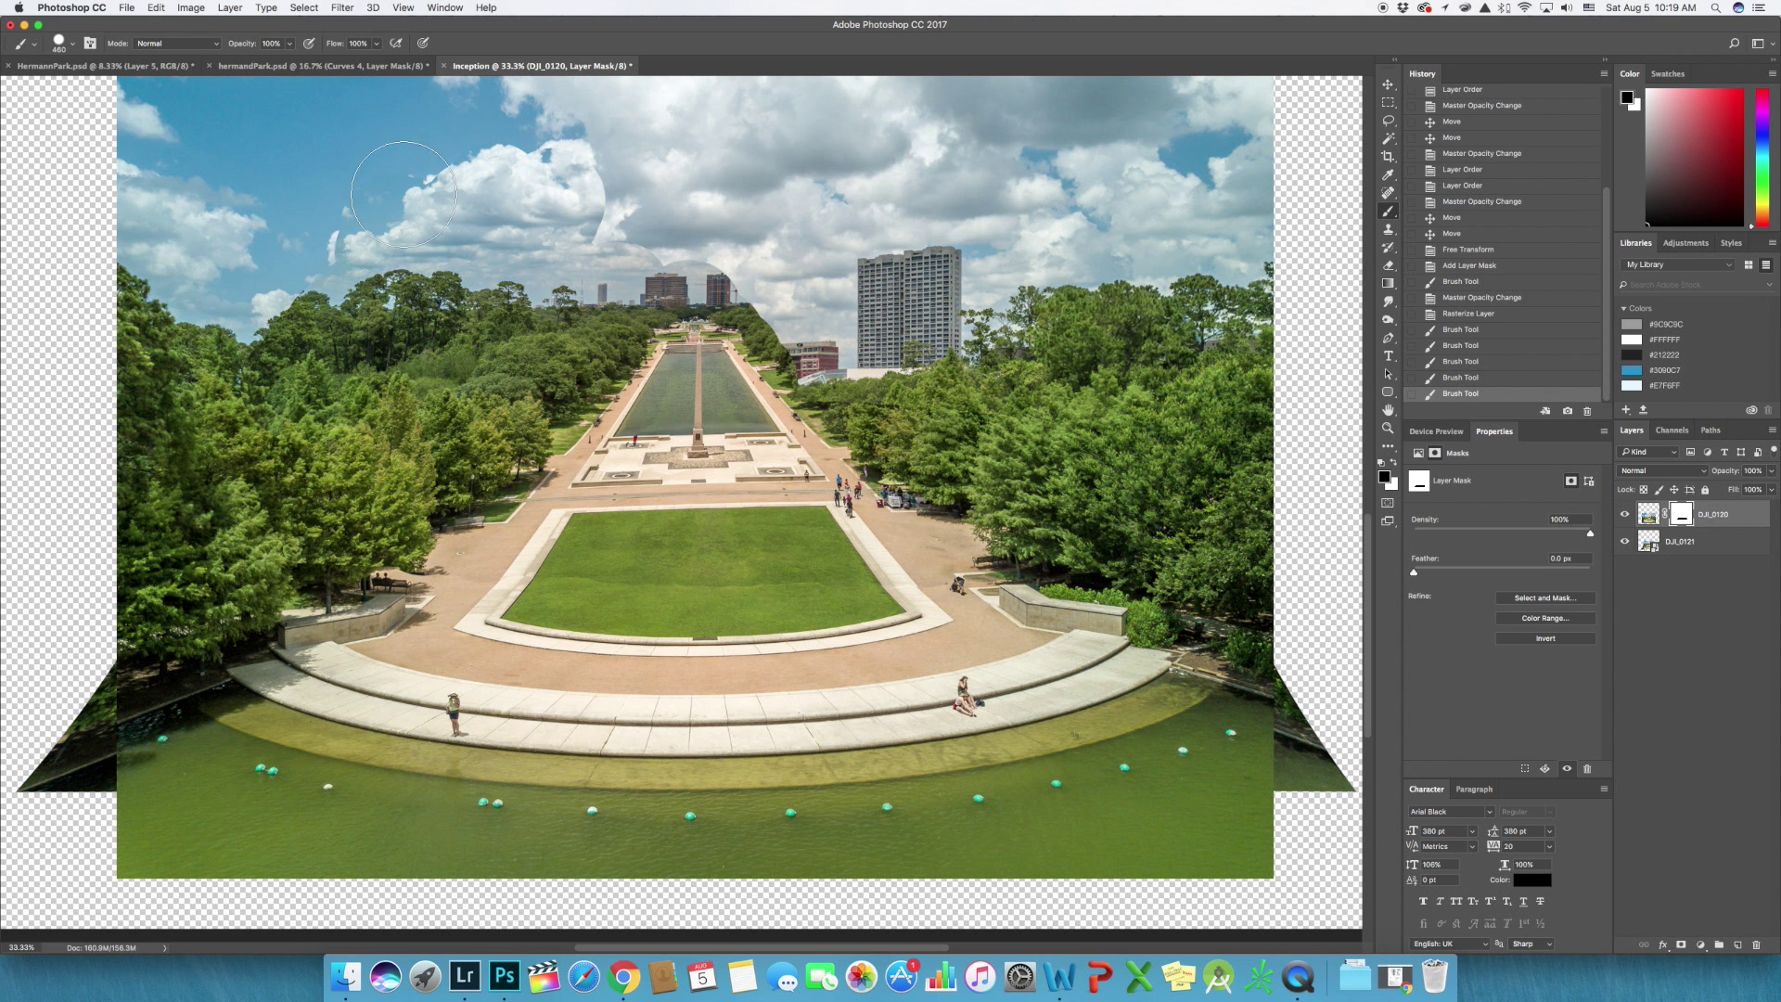
mouse_move(464, 218)
mouse_down()
mouse_move(707, 289)
mouse_move(839, 383)
mouse_move(898, 271)
mouse_move(981, 301)
mouse_move(1009, 296)
mouse_move(1025, 245)
mouse_up()
click(72, 49)
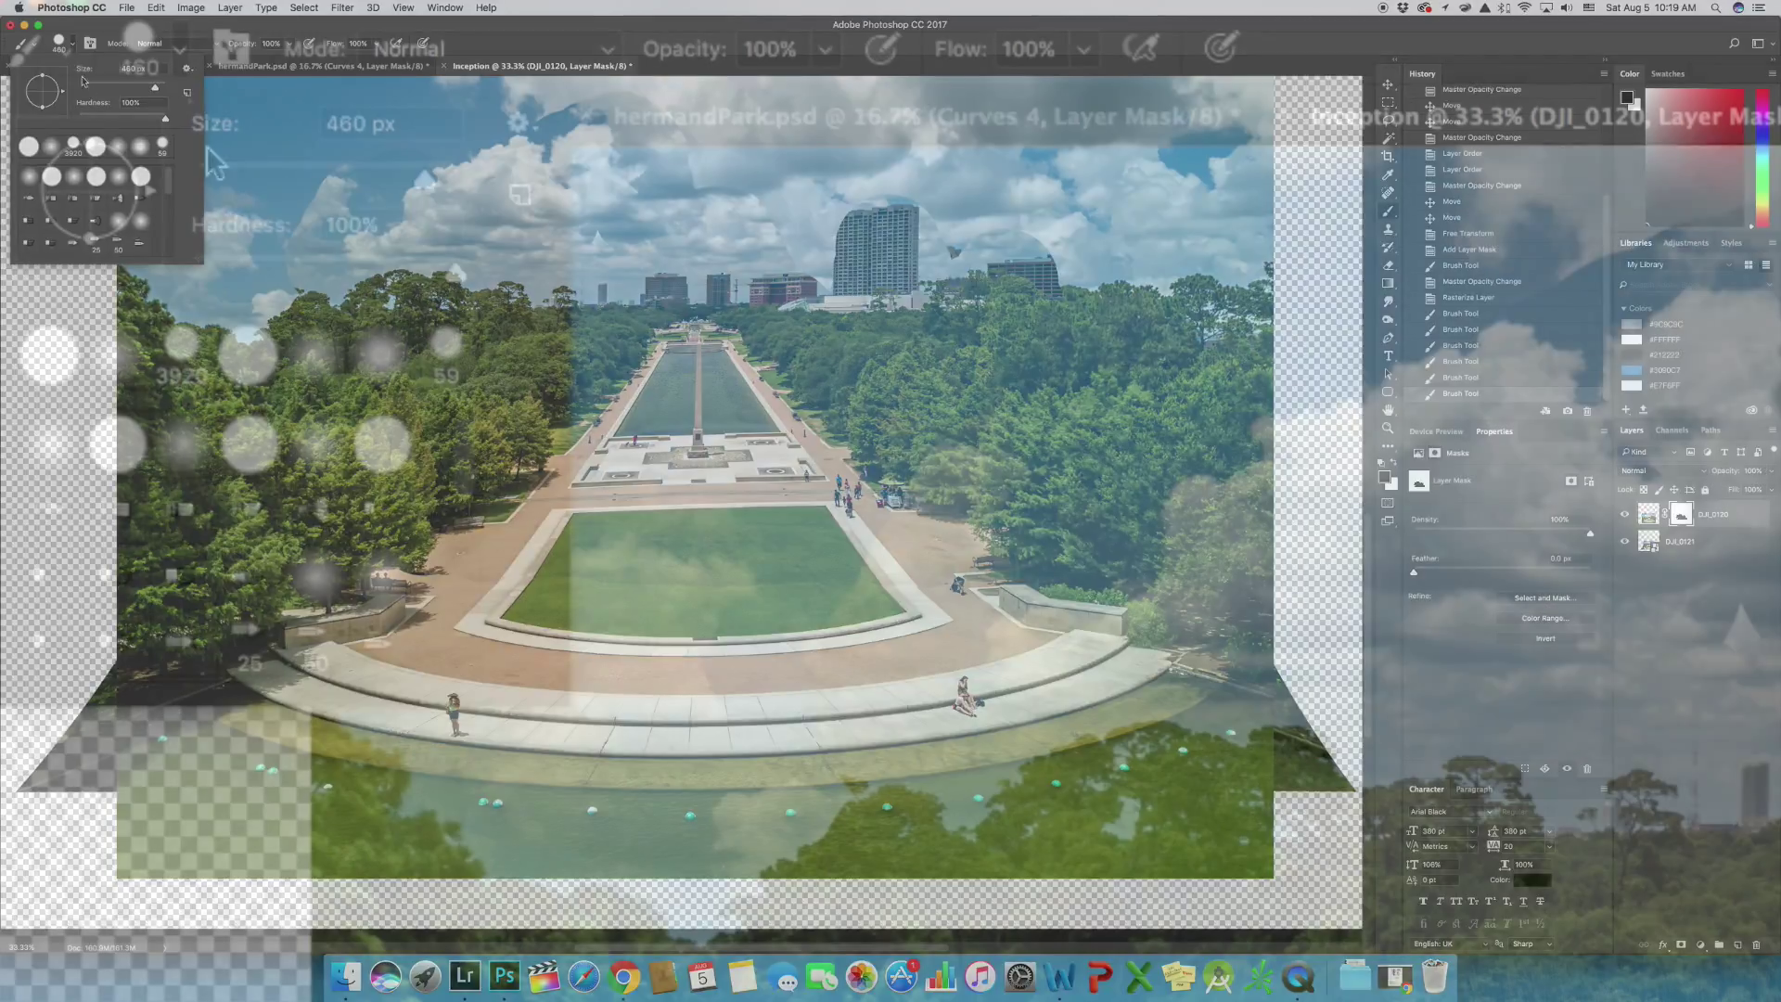
click(119, 173)
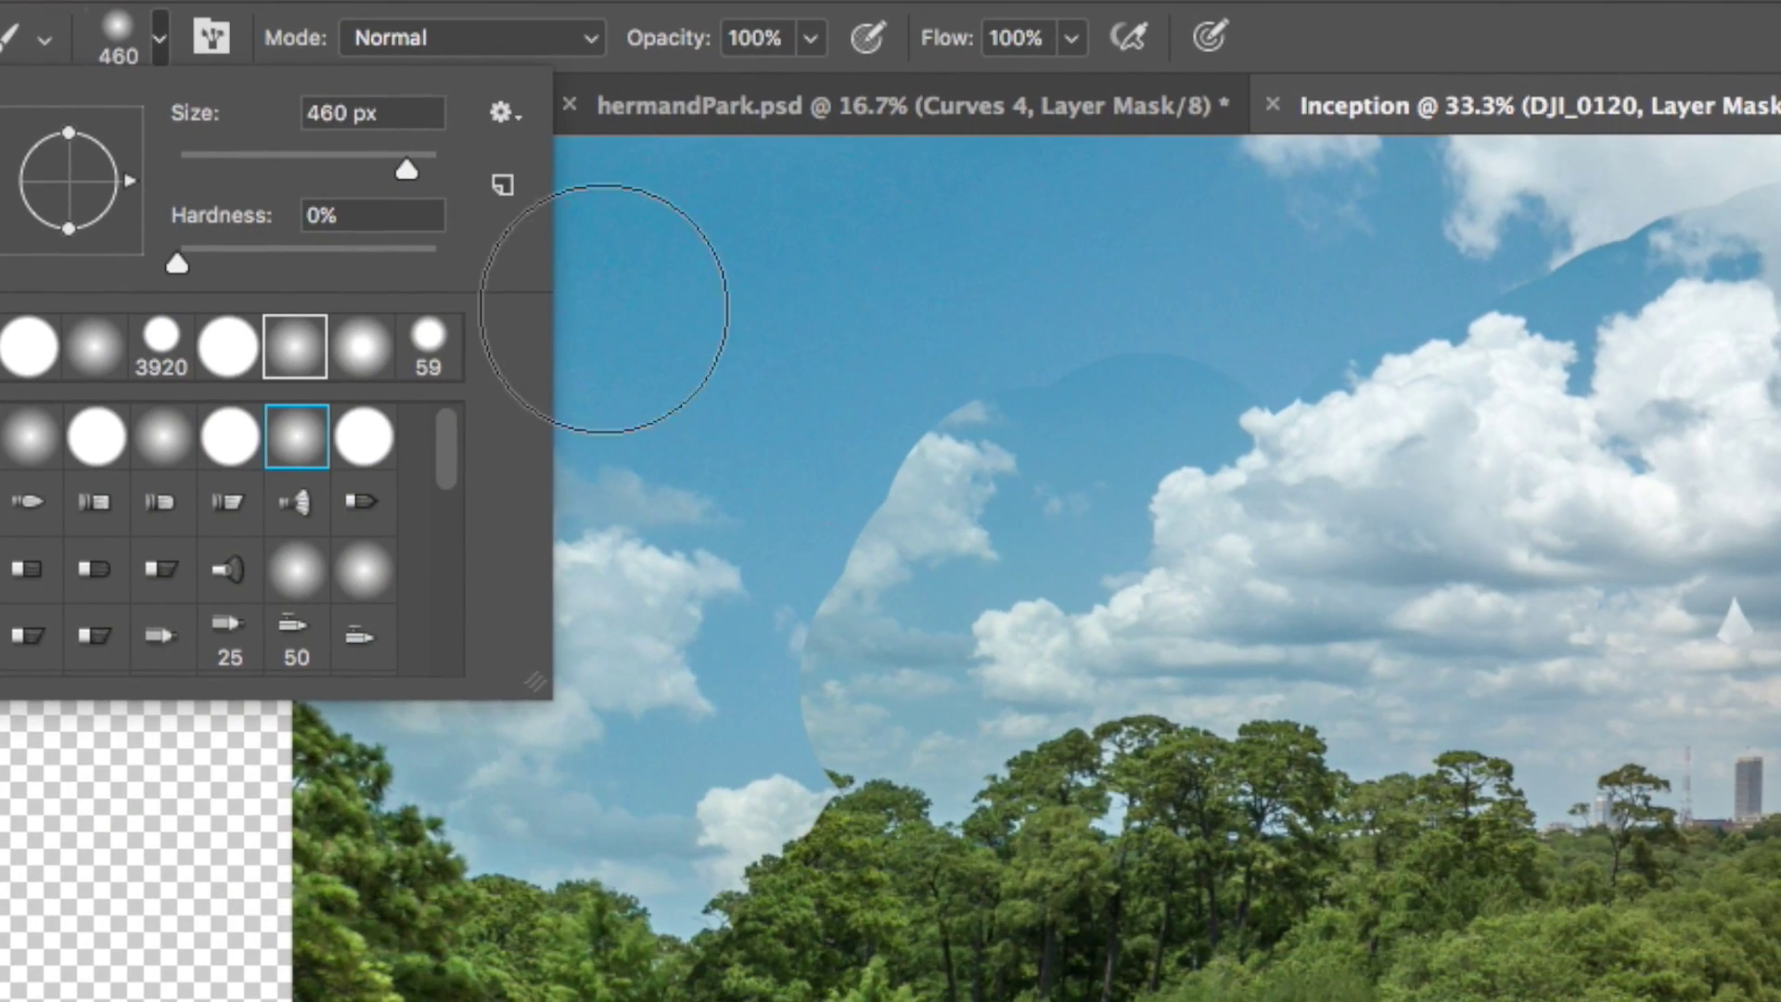
key(Return)
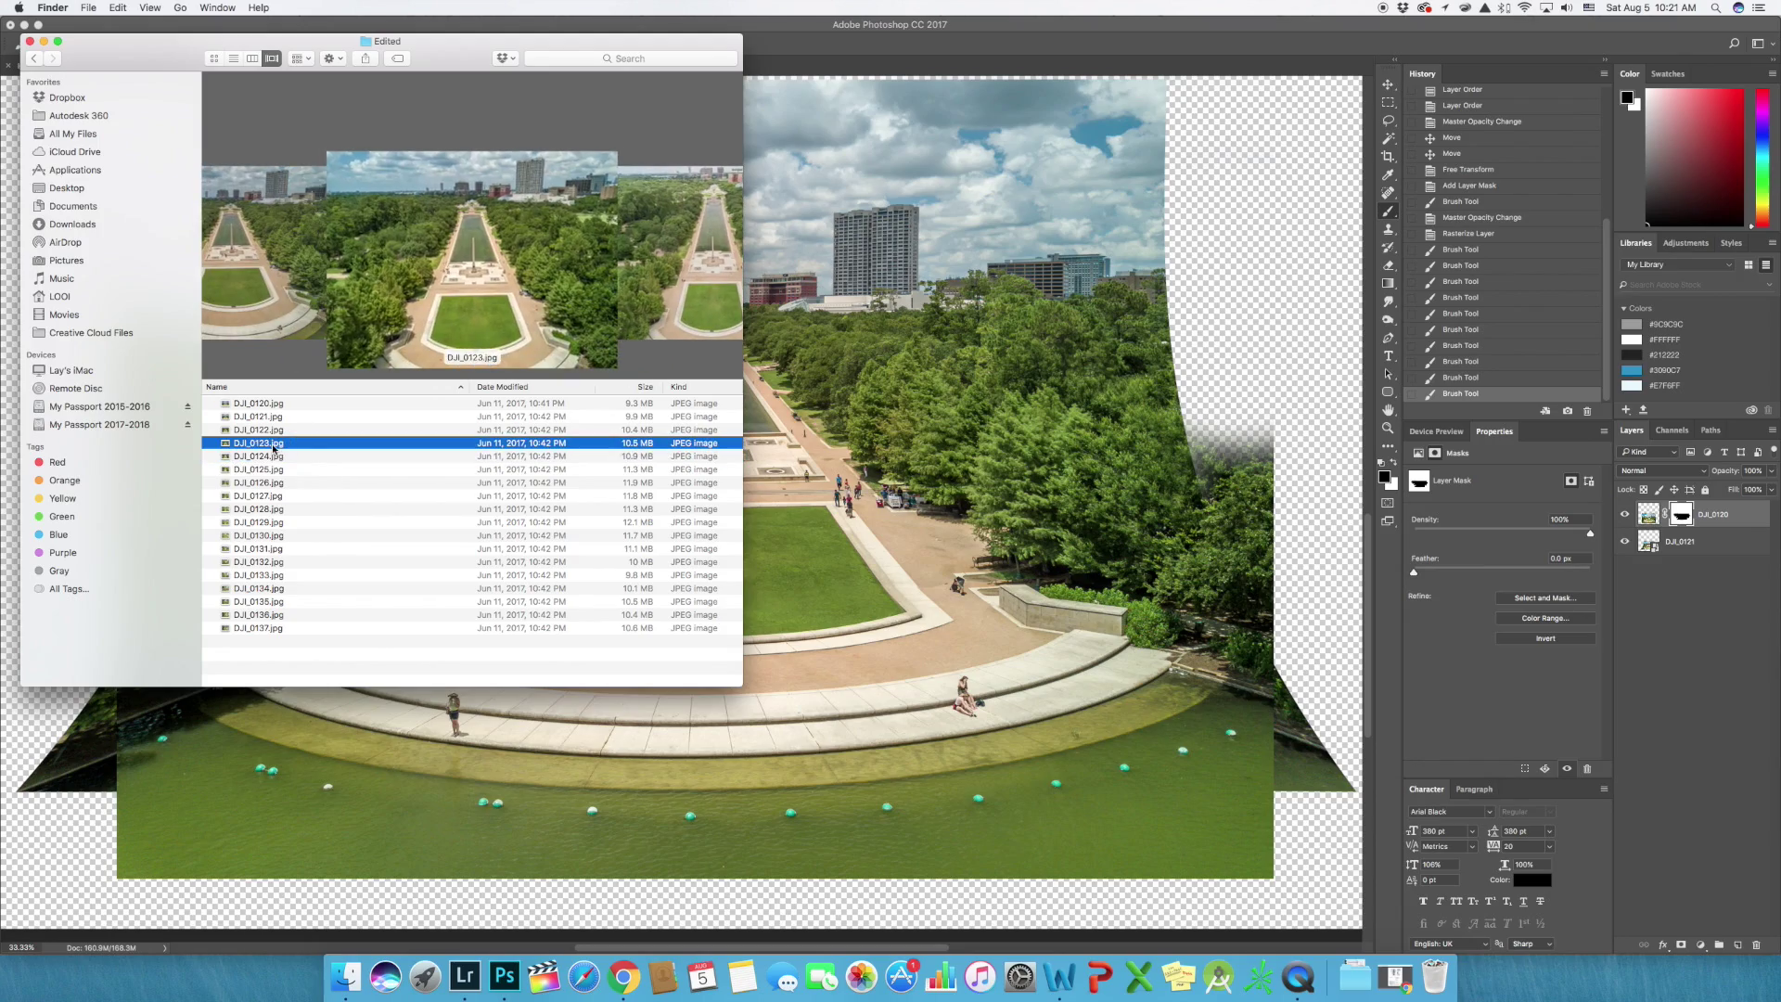
Step: Place DJI_0123.jpg into the Inception document and move its layer beneath the DJI_0121 layer
drag(820, 530, 821, 533)
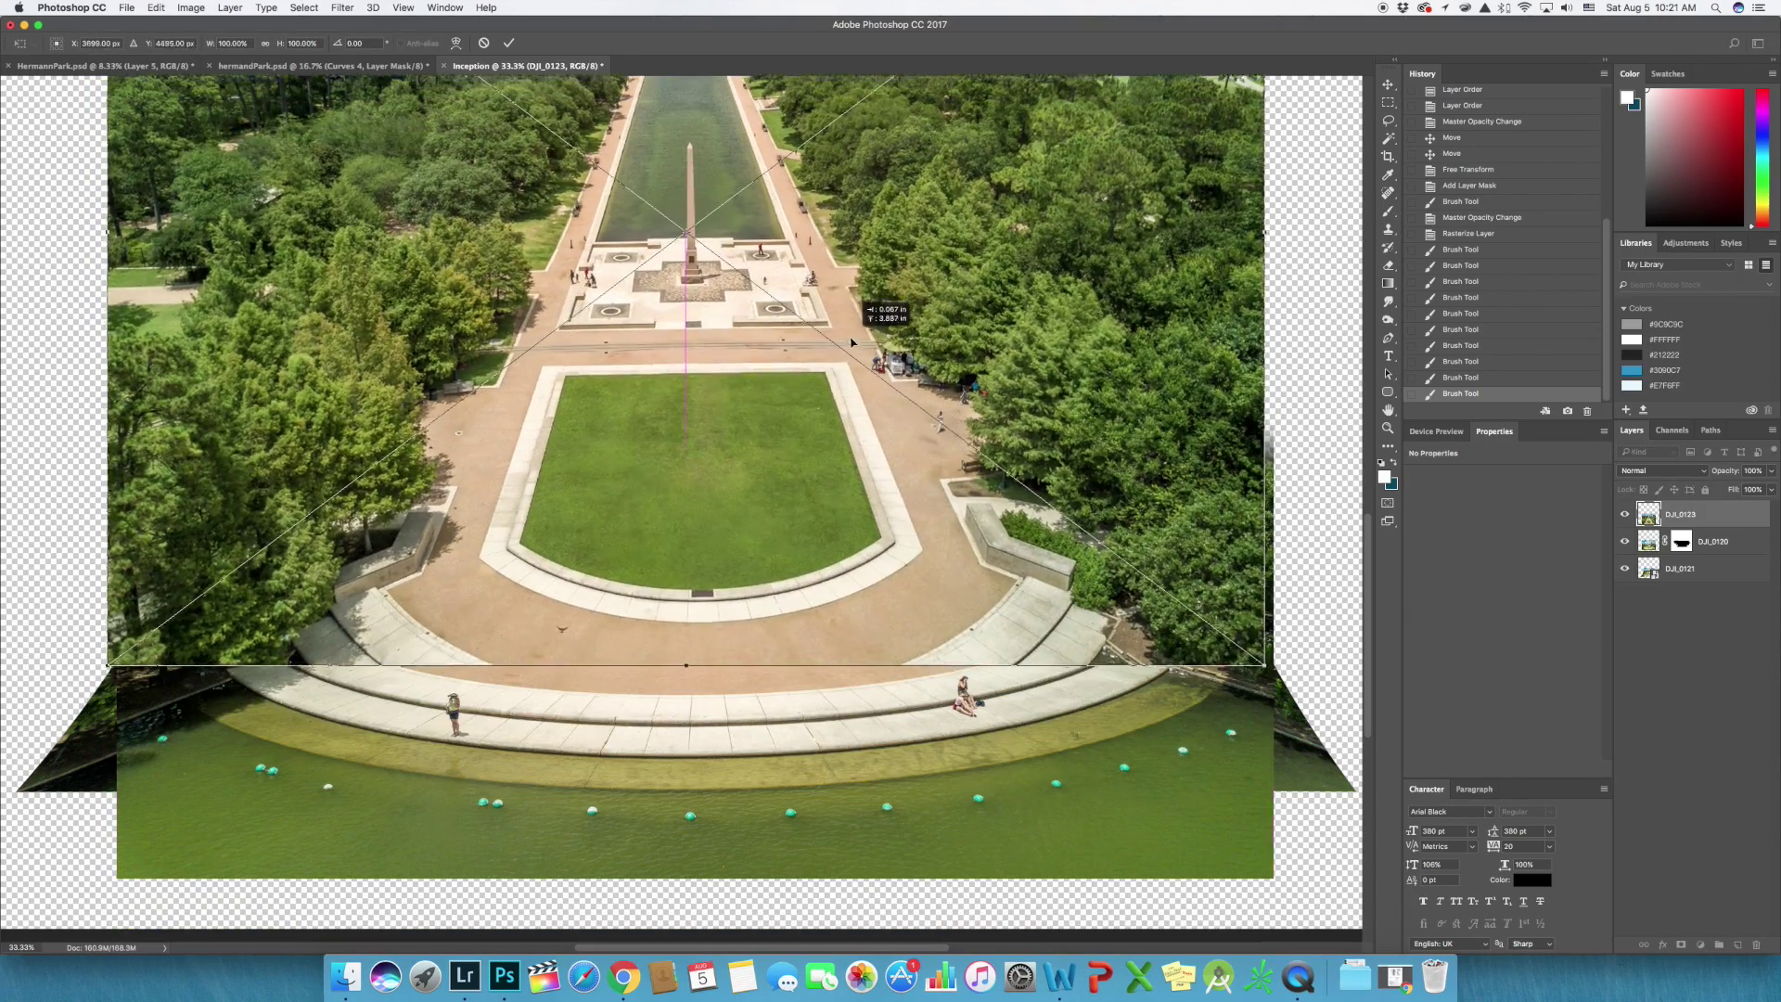
key(Return)
drag(1675, 514, 1688, 585)
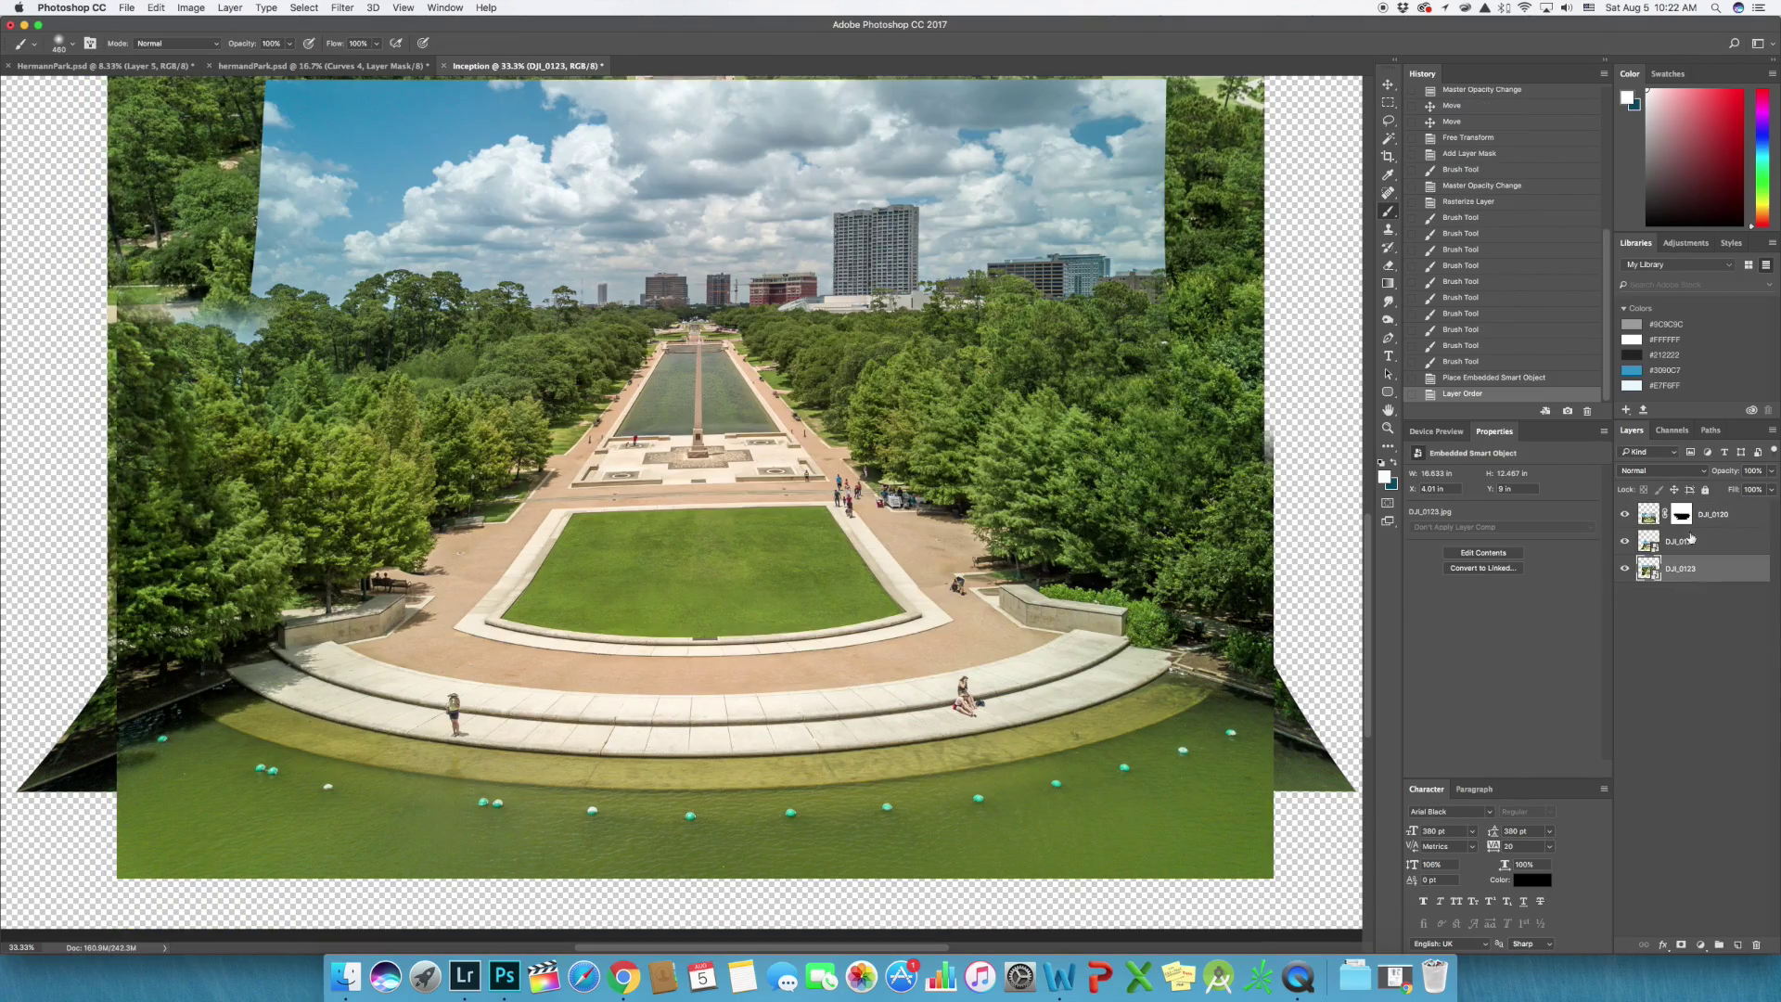
Step: Hide the DJI_0120 layer and lower the DJI_0121 layer's opacity to see the DJI_0123 photo through it
click(1730, 517)
click(1770, 471)
click(1625, 514)
click(1694, 542)
click(1771, 470)
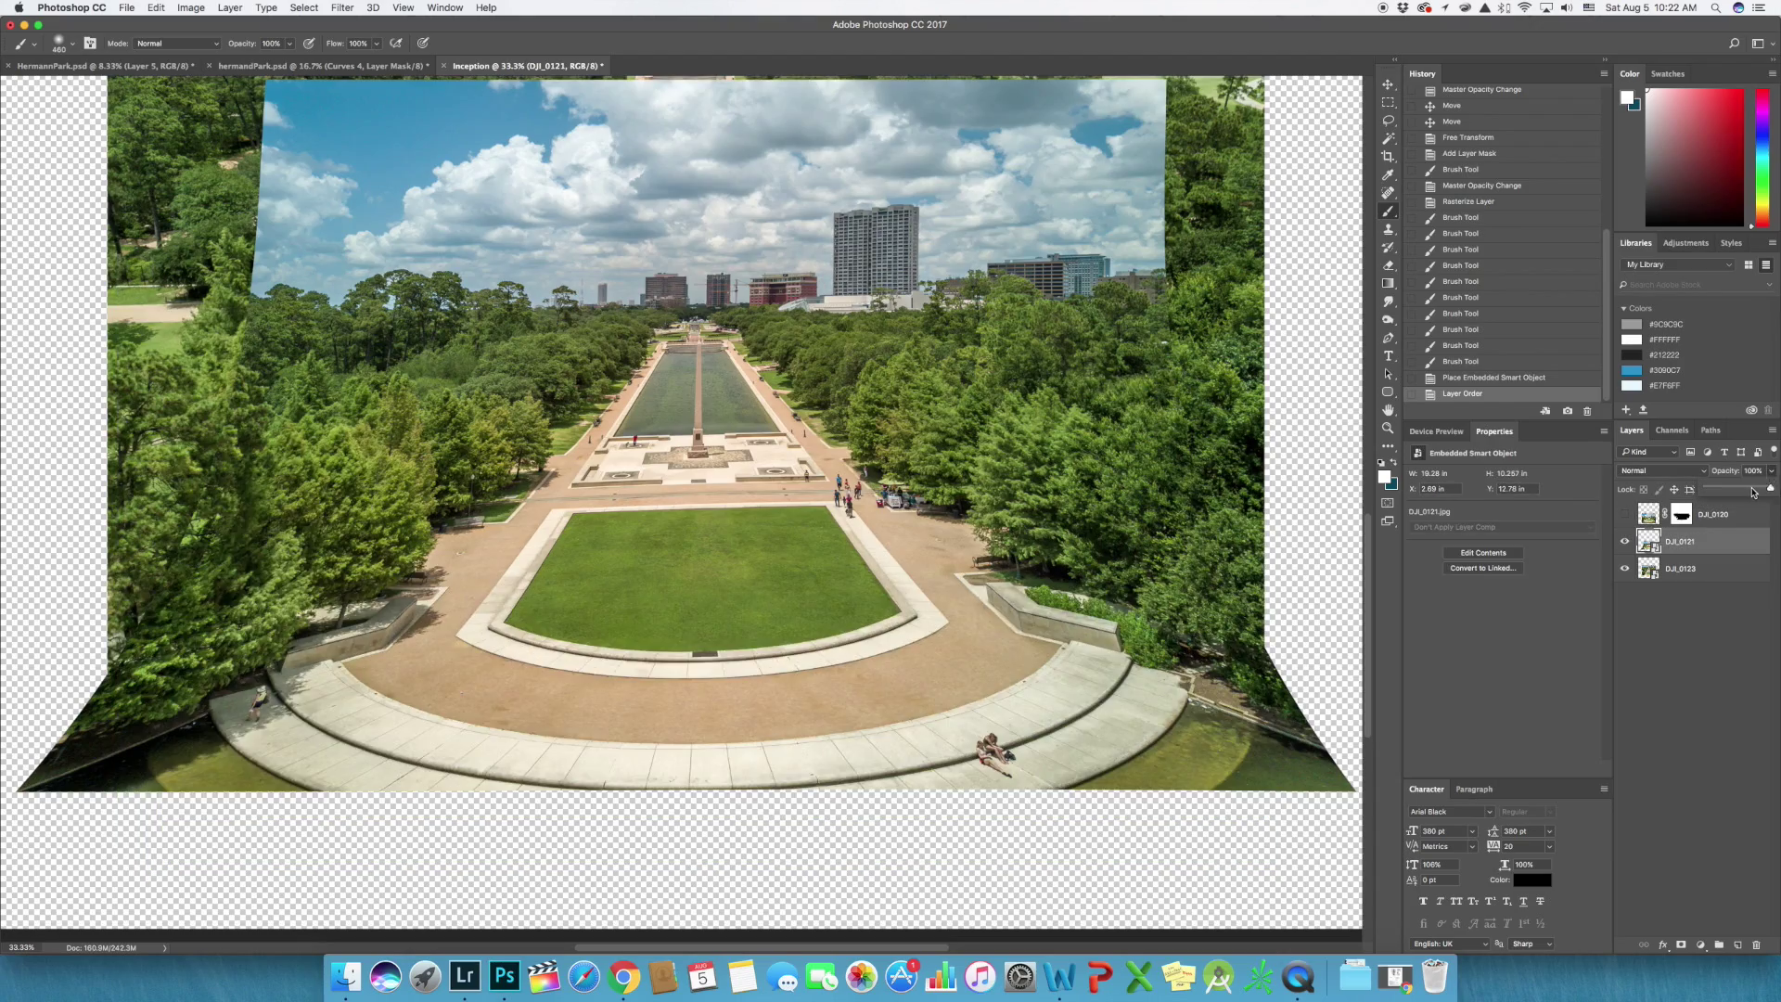
drag(1765, 488, 1733, 489)
Step: Move the DJI_0123 photo down and distort it with Free Transform, narrowing its upper edge to match the lawn and paths of DJI_0121
click(1686, 569)
key(v)
drag(706, 452, 704, 553)
key(super+t)
scroll(704, 547, up, 5)
drag(1264, 171, 1110, 171)
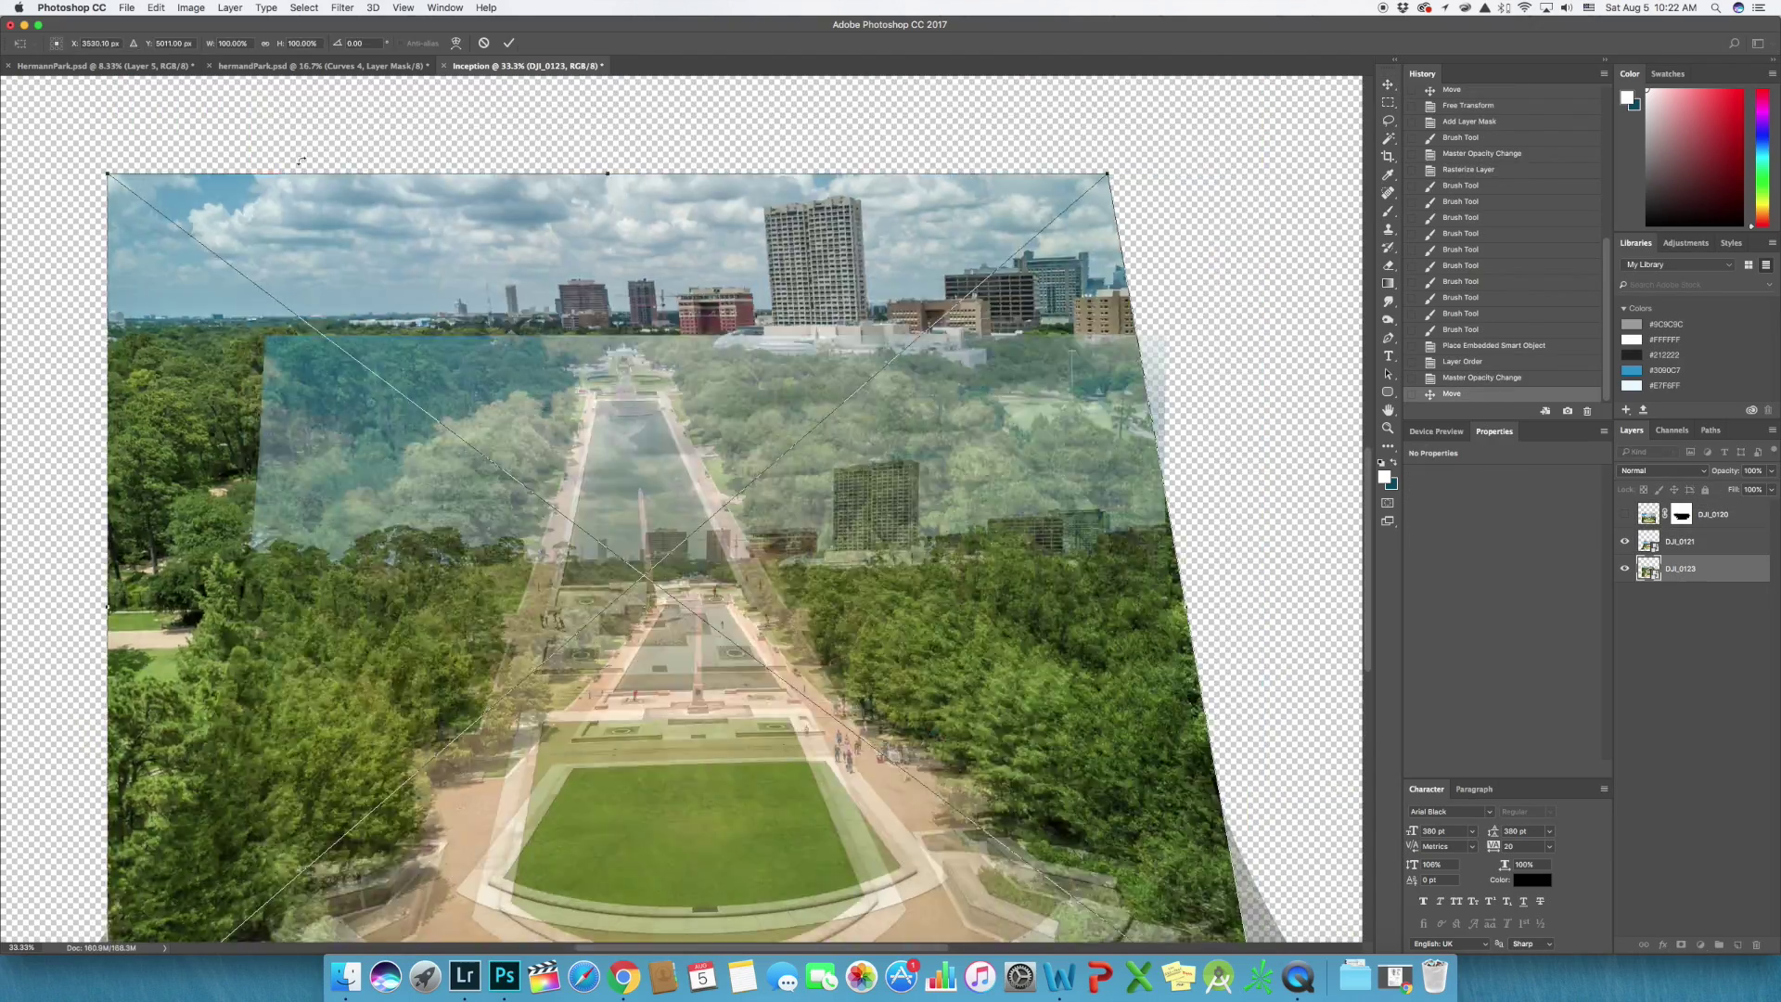
drag(107, 171, 231, 171)
drag(670, 171, 705, 371)
drag(718, 507, 718, 516)
drag(1195, 426, 1306, 429)
Step: Warp the DJI_0123 photo, curving both sides inward and pulling its upper edge toward the centre
click(456, 43)
scroll(687, 510, up, 2)
drag(43, 548, 208, 553)
drag(1333, 547, 1171, 546)
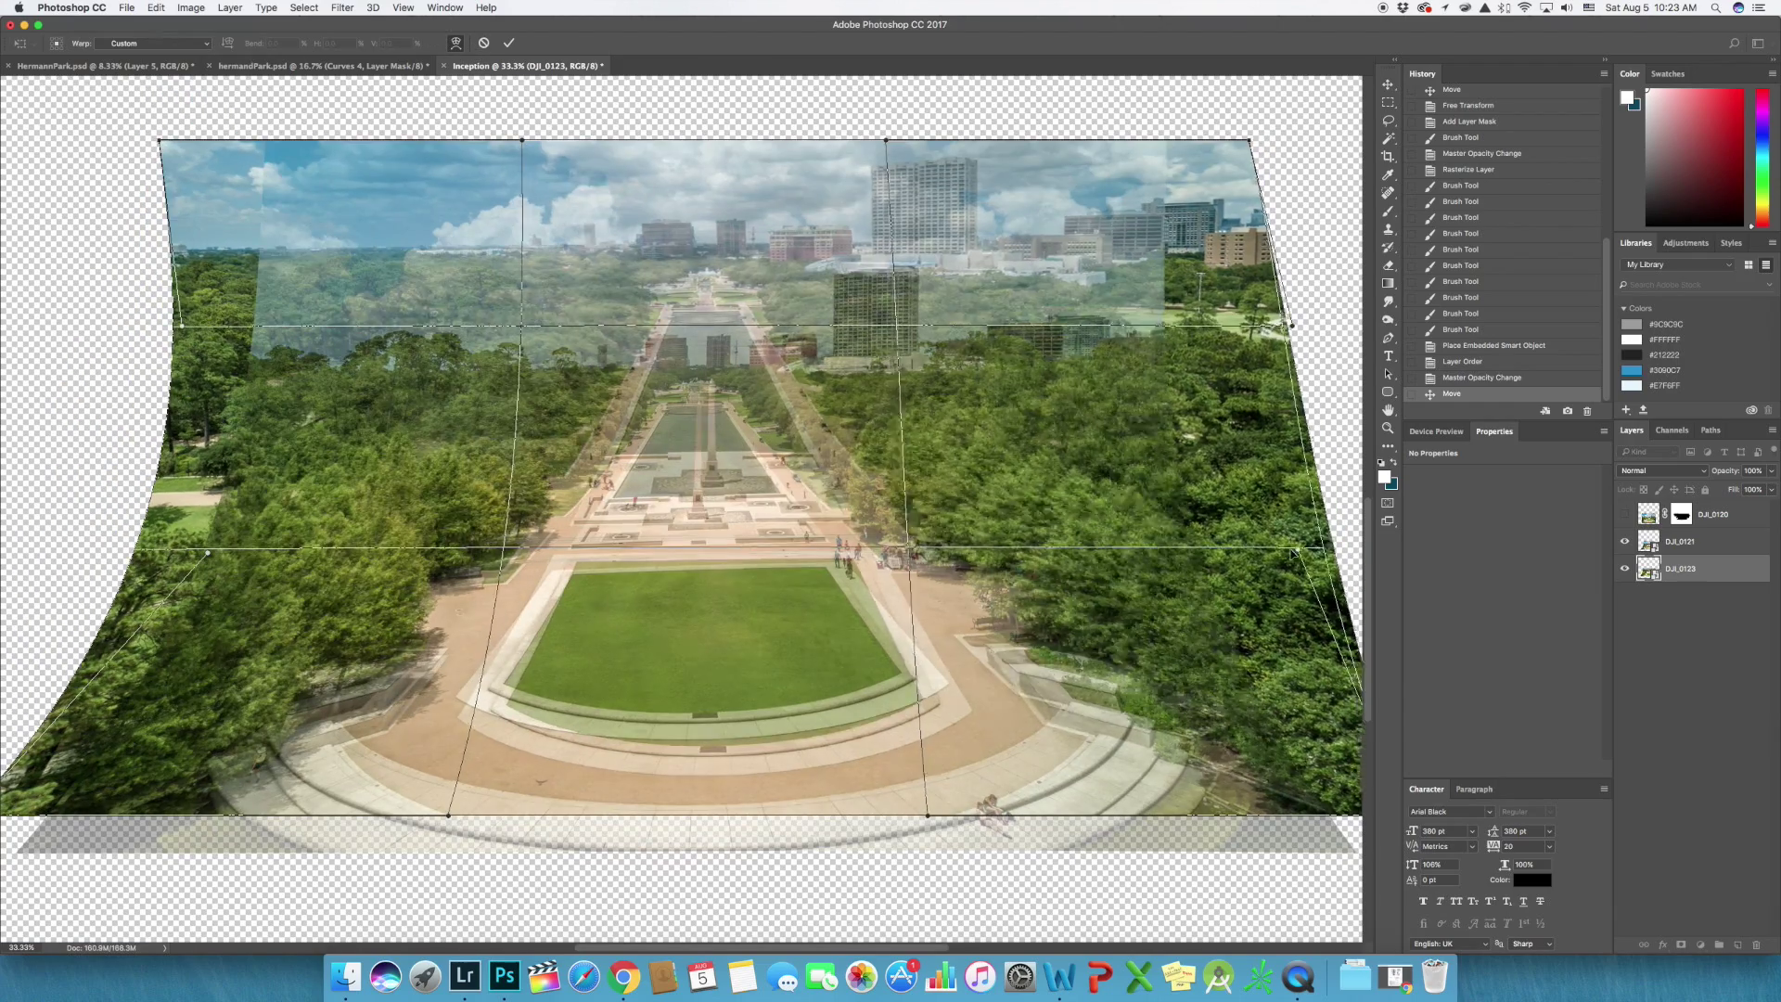
drag(1221, 139, 1170, 137)
drag(172, 140, 268, 144)
Step: Return the DJI_0123 photo from warp to free transform, stretch its right side slightly outward and nudge it into alignment
click(455, 42)
drag(1308, 475, 1354, 473)
drag(573, 583, 564, 573)
scroll(700, 569, right, 1)
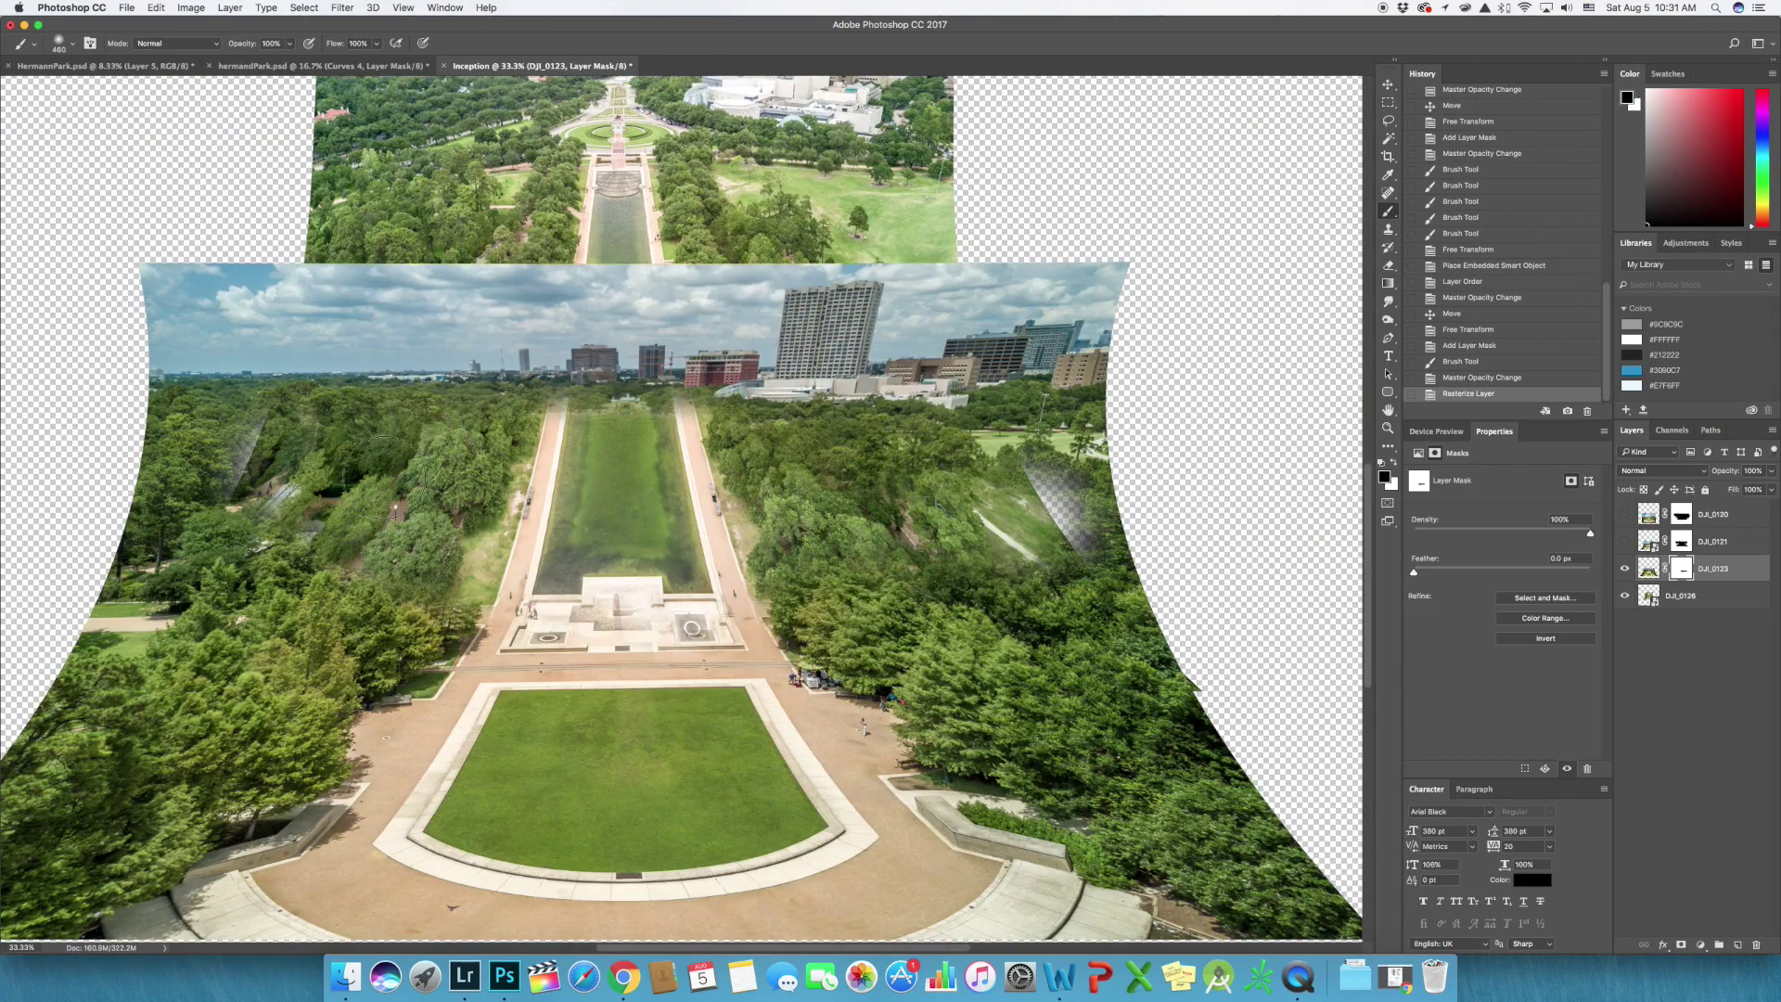
Step: Paint the DJI_0123 layer mask with black and white to blend the pool and tree lines into the DJI_0128 photo beneath
mouse_move(473, 617)
mouse_down()
mouse_move(399, 371)
mouse_move(372, 594)
mouse_move(788, 650)
mouse_up()
key(x)
mouse_move(557, 640)
mouse_down()
mouse_move(705, 663)
mouse_move(1007, 576)
mouse_up()
key(x)
drag(765, 594, 729, 562)
drag(533, 547, 492, 589)
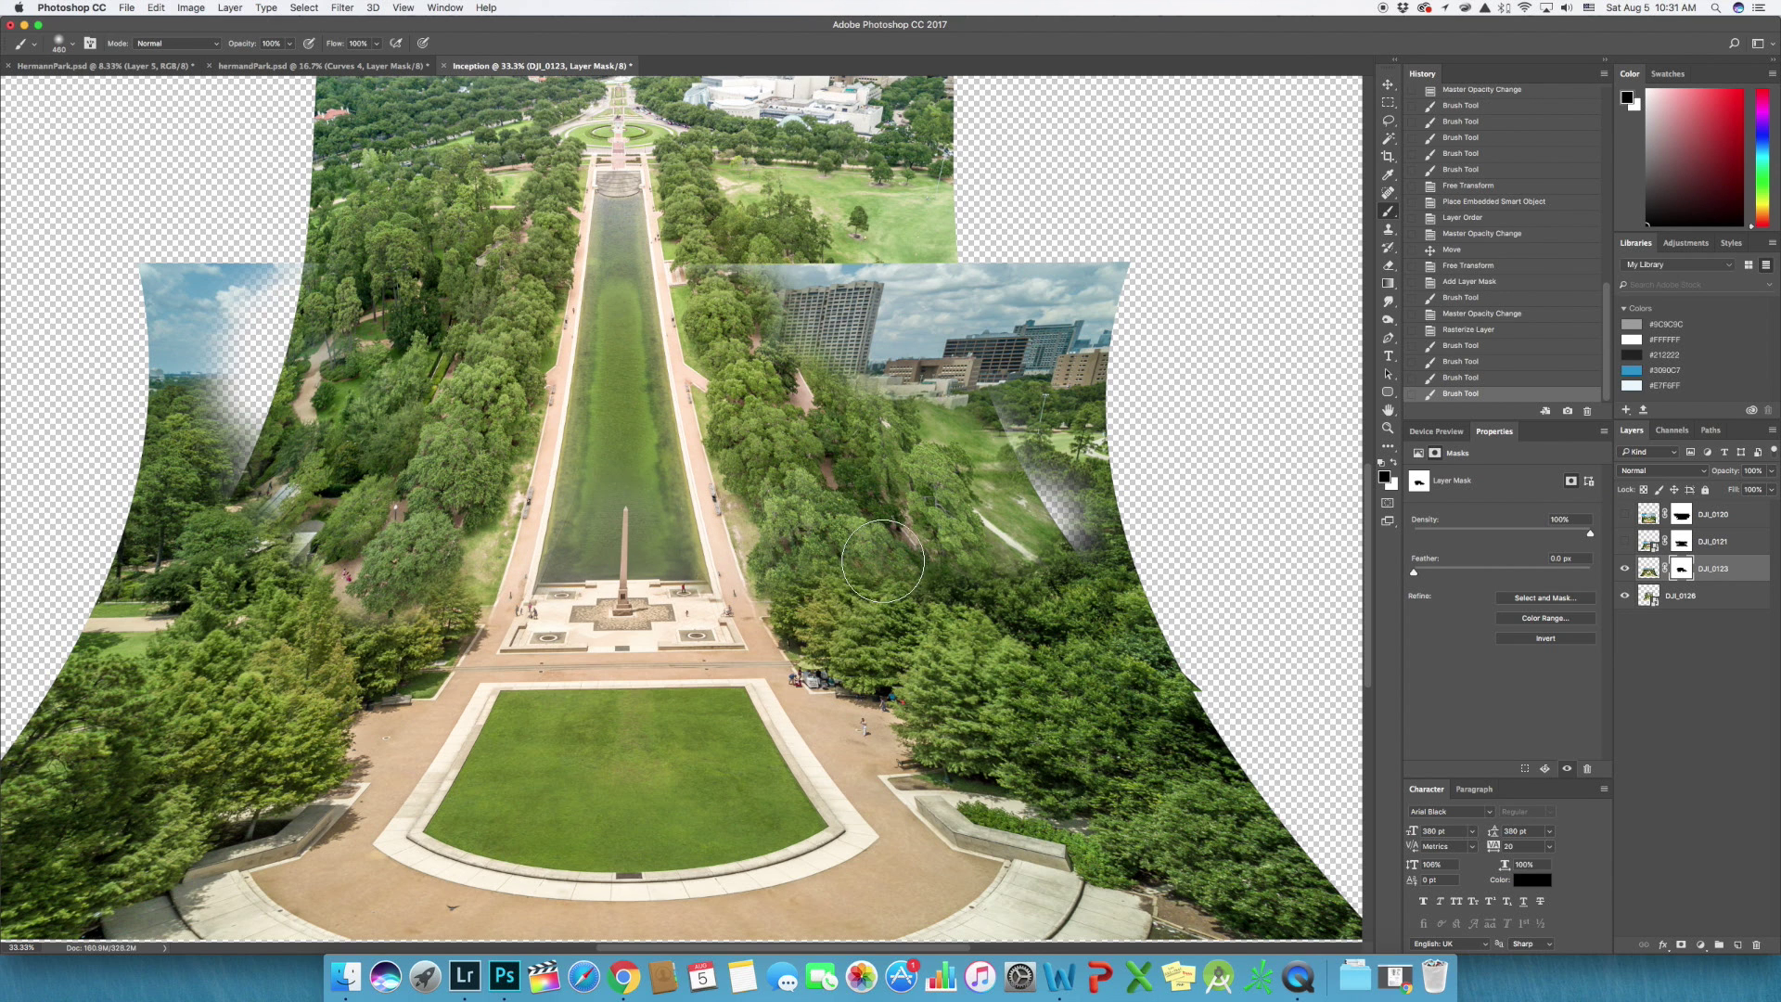
key(x)
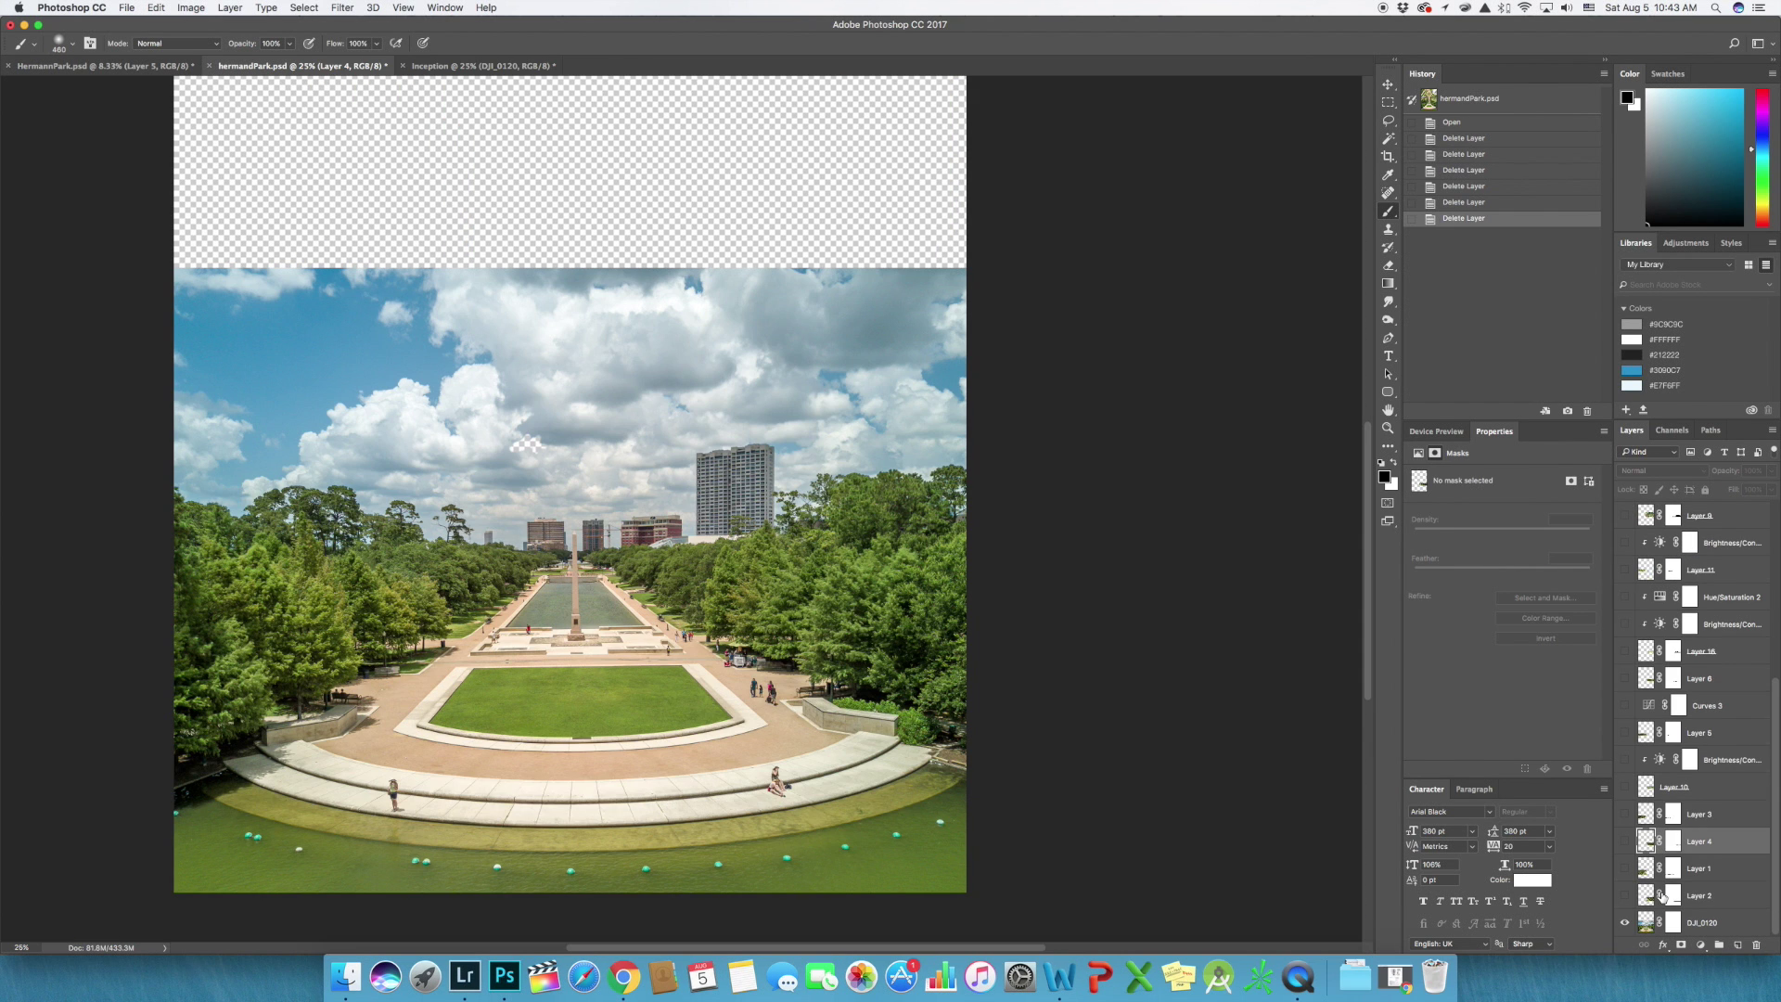
Step: In hermandPark.psd, show the image layers in order from Layer 2 and Layer 1 up through Layer 5 and Layer 6
click(1625, 895)
click(1626, 869)
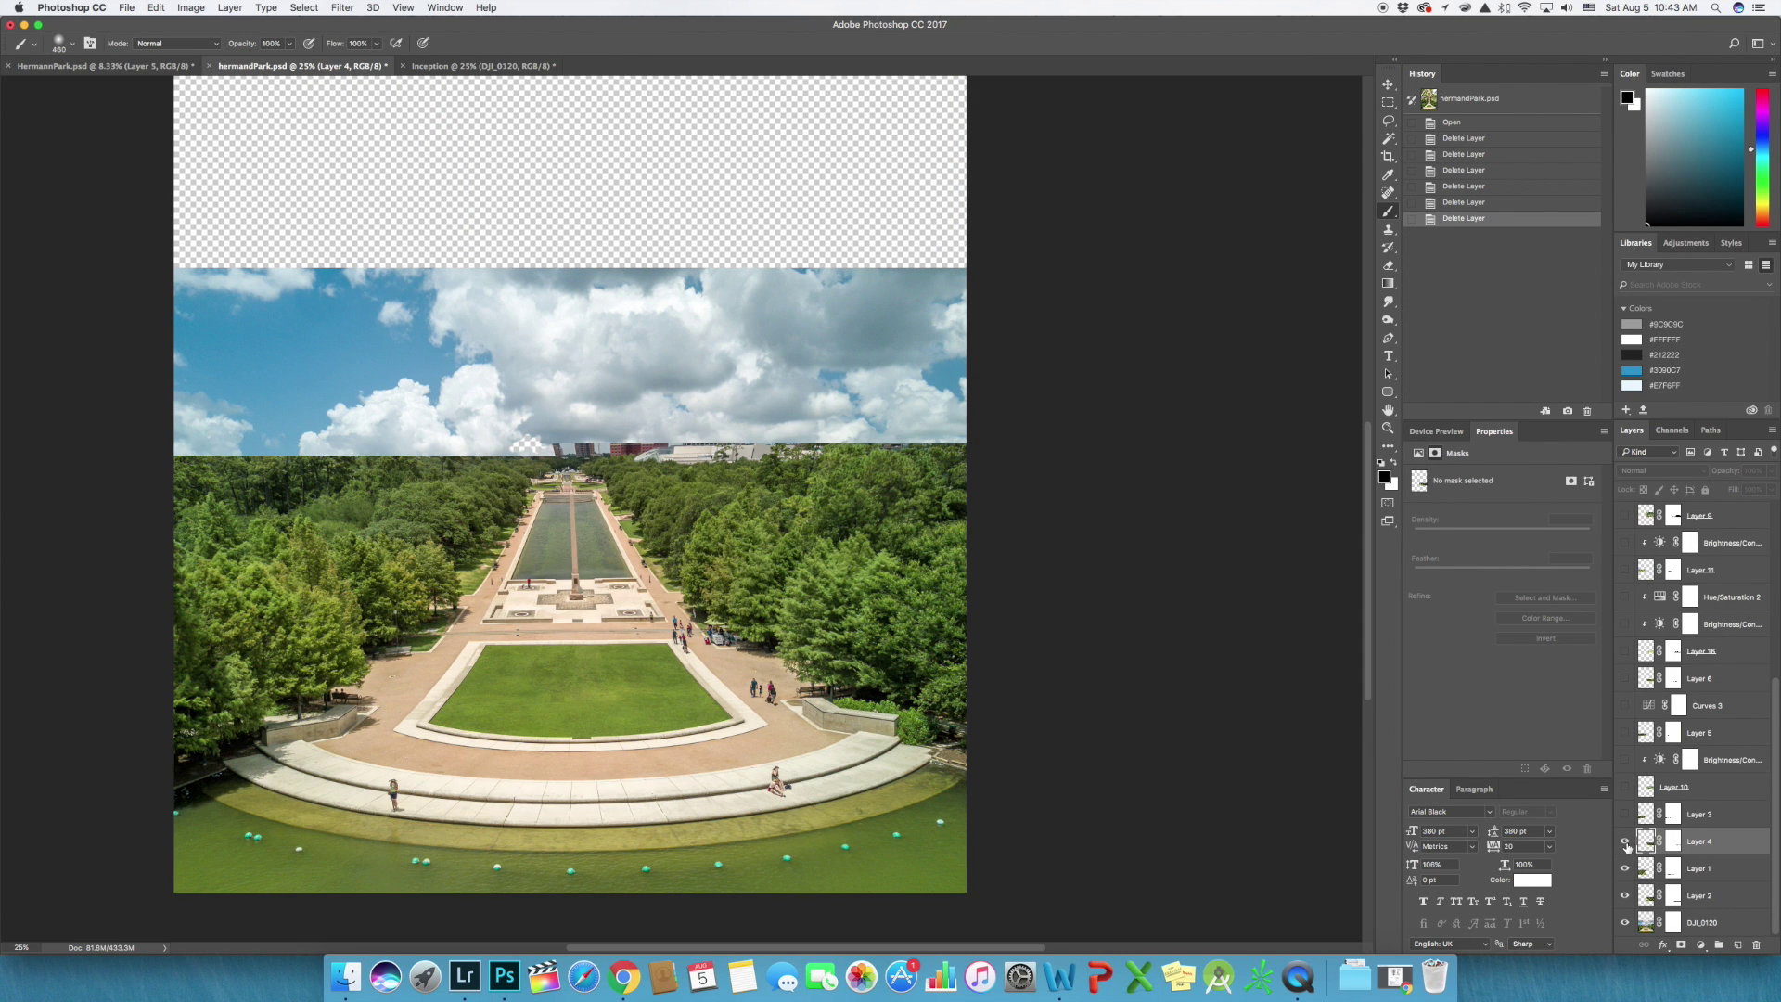
click(1626, 841)
click(1625, 814)
click(1625, 788)
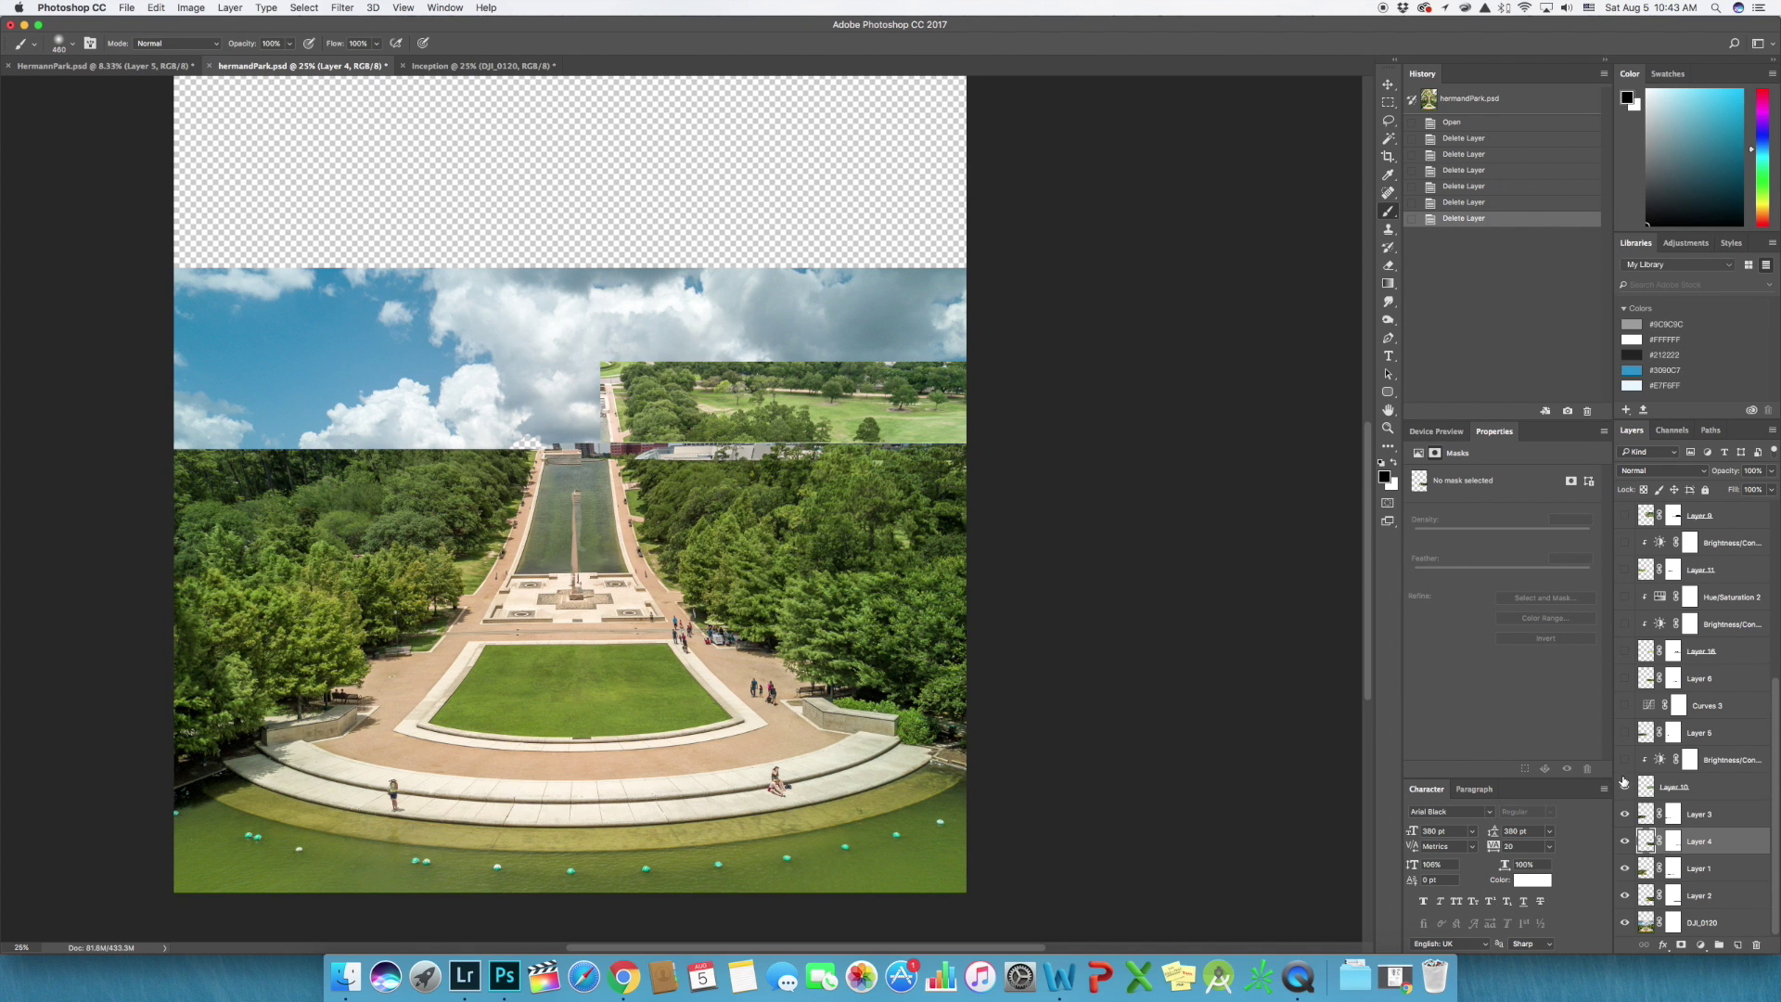
click(1625, 733)
click(1626, 678)
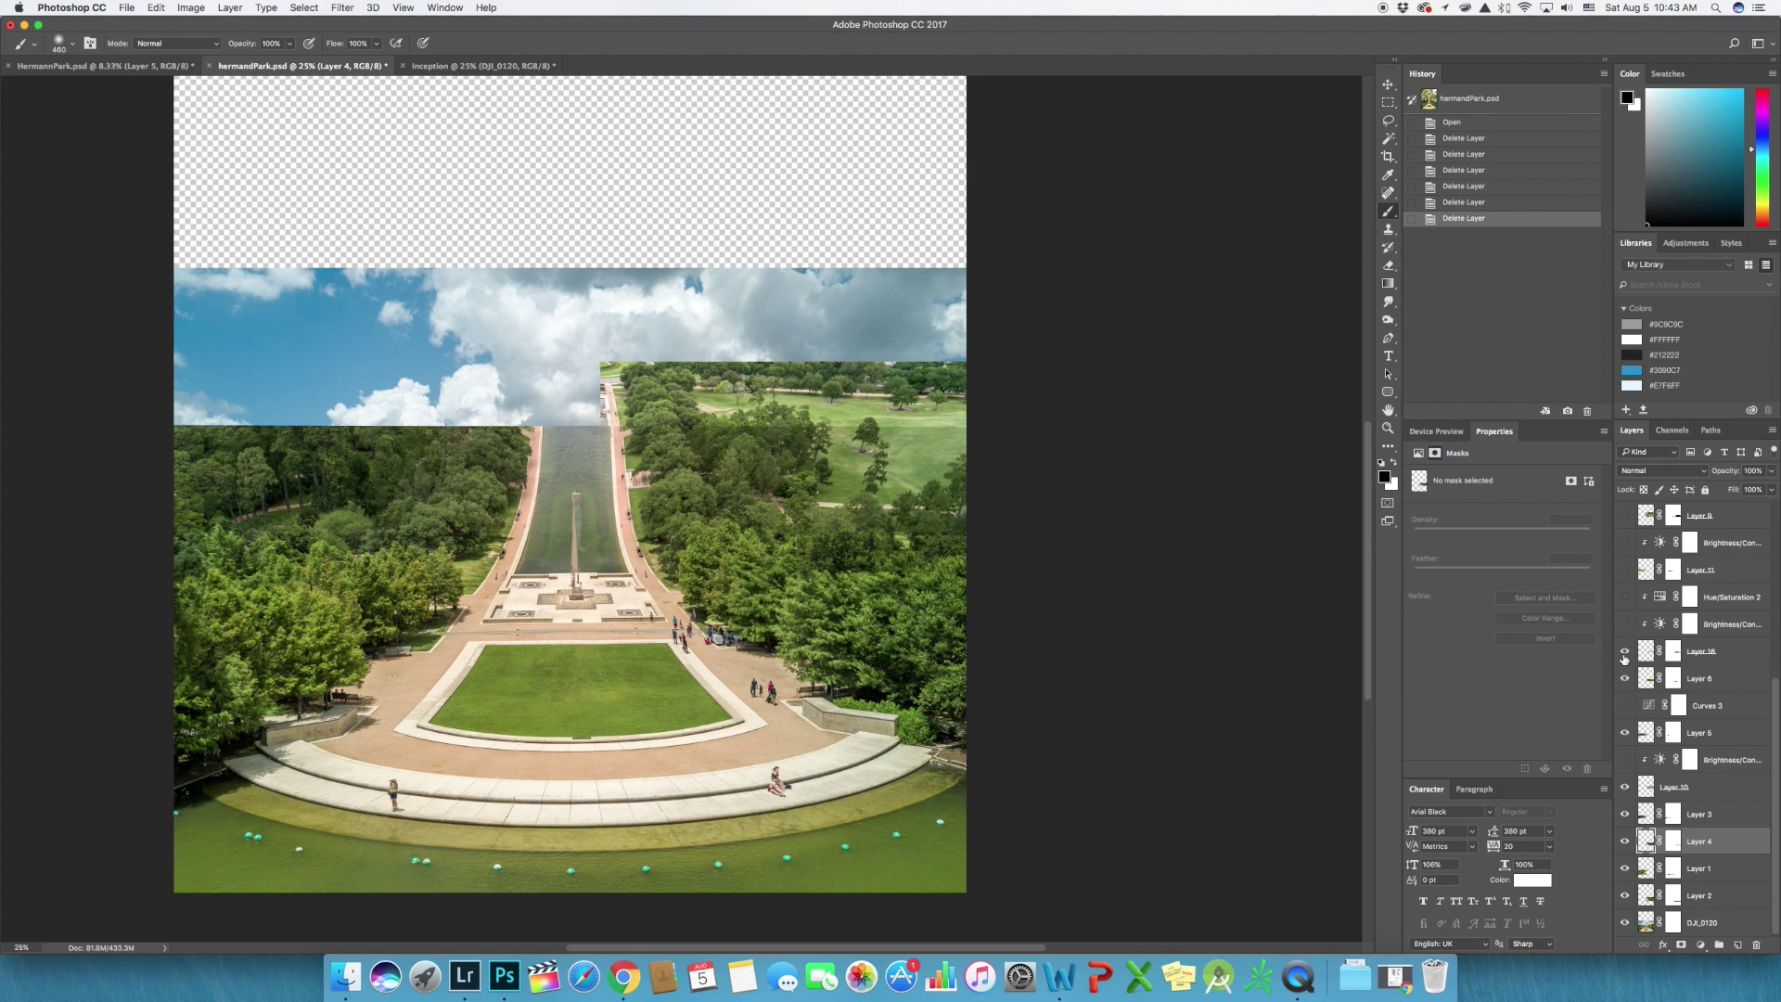
Step: Continue revealing the composite by showing Layer 11, Layer 9 and Layer 8
scroll(1625, 659, up, 3)
click(1624, 660)
click(1625, 606)
click(1623, 552)
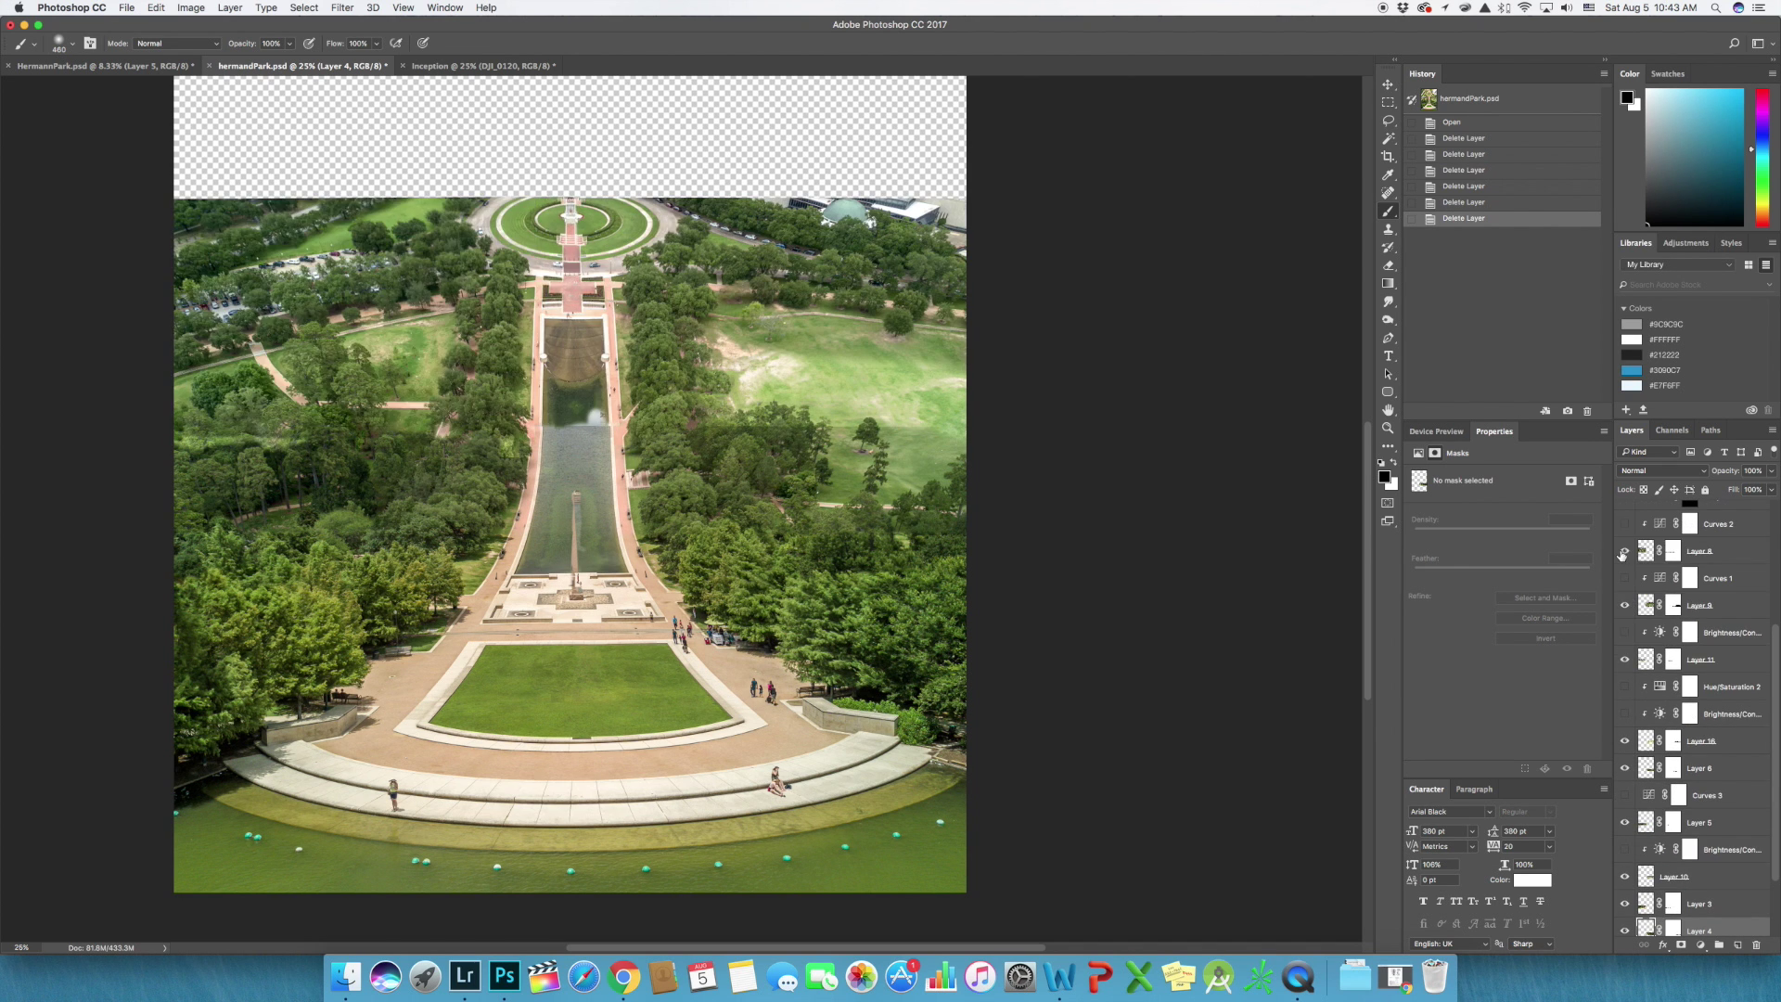
Step: Toggle the DJI_0134 layer to compare the composite with and without it, and leave it shown
scroll(1622, 553, up, 3)
click(1623, 554)
click(1622, 554)
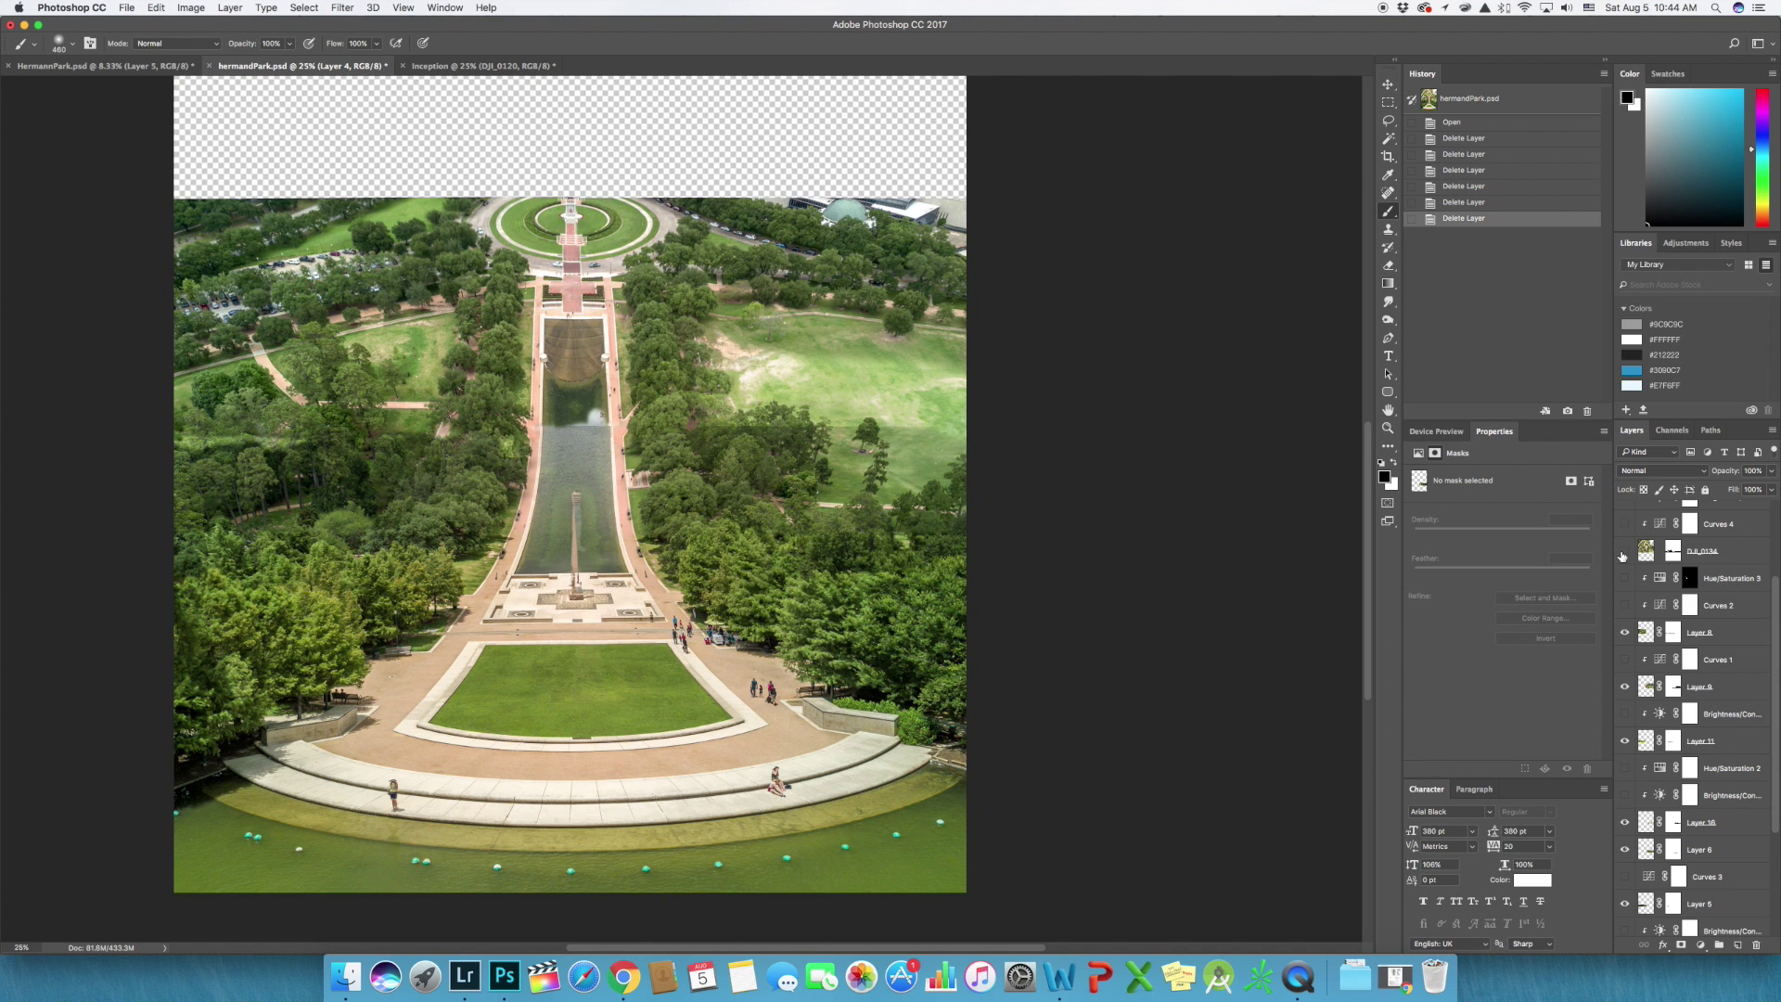
click(1623, 554)
click(1622, 554)
click(1623, 554)
scroll(1623, 553, up, 4)
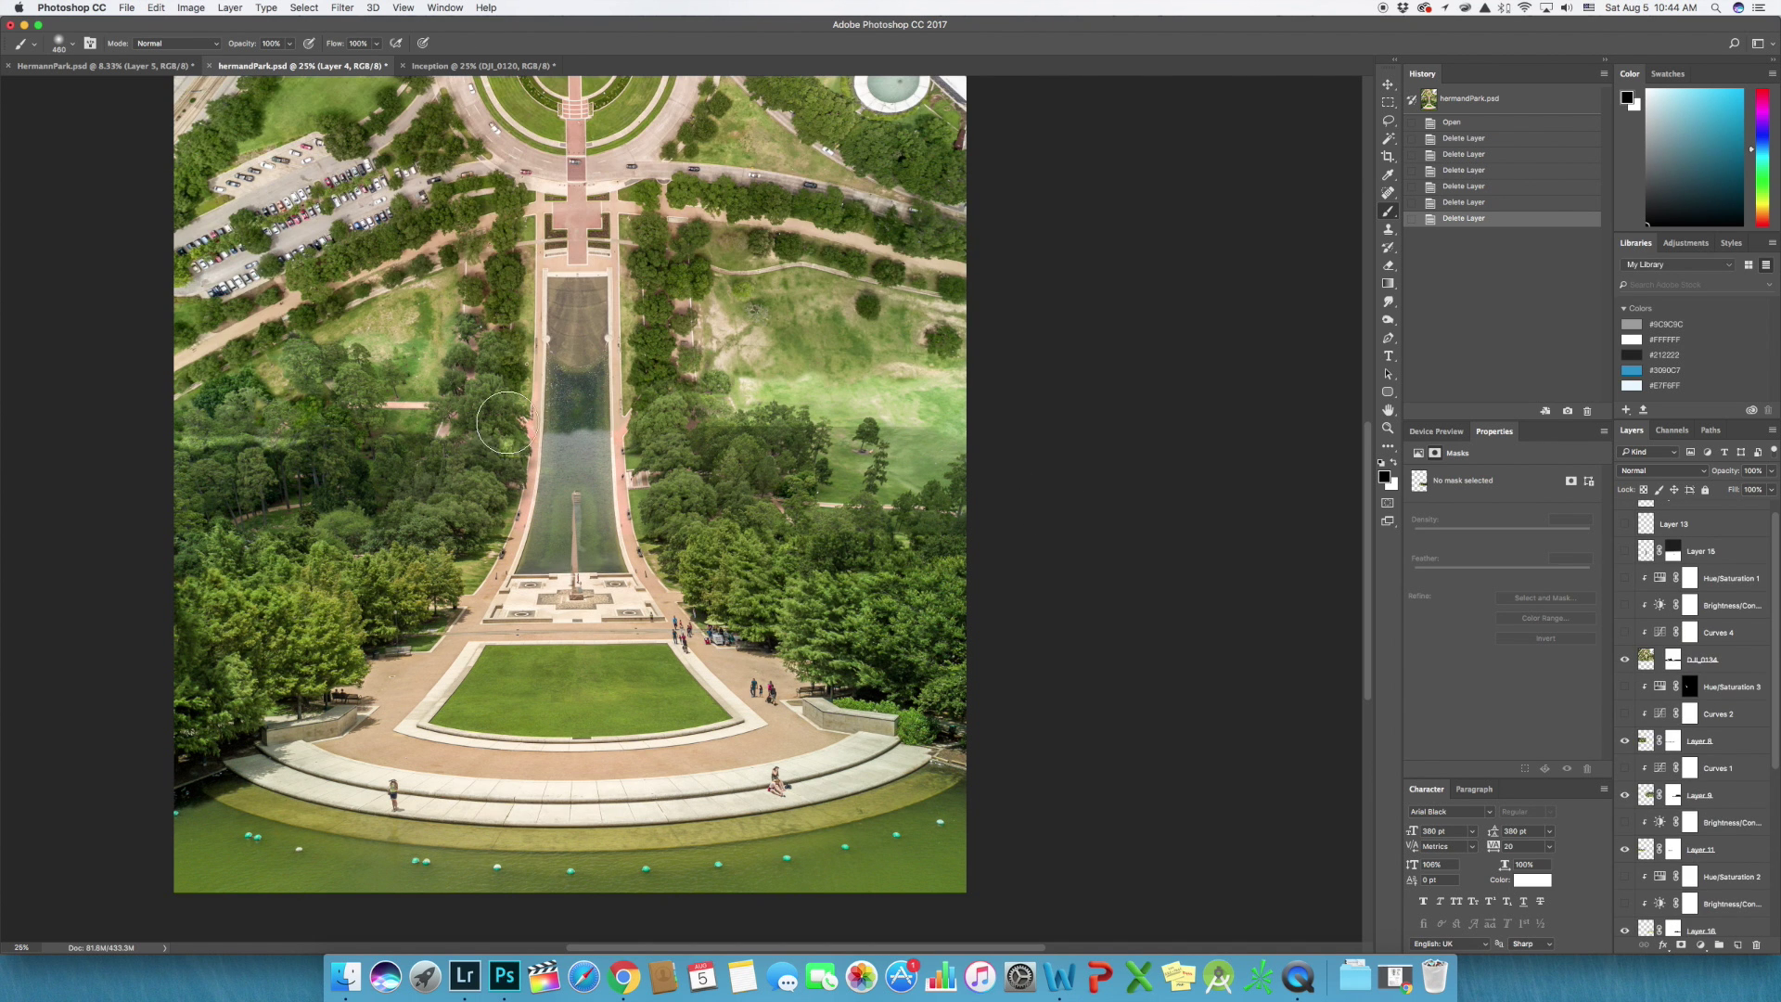
Step: Toggle the masked layer above Hue/Saturation 1 and its neighbours to examine how they change the reflecting pool
scroll(541, 422, up, 2)
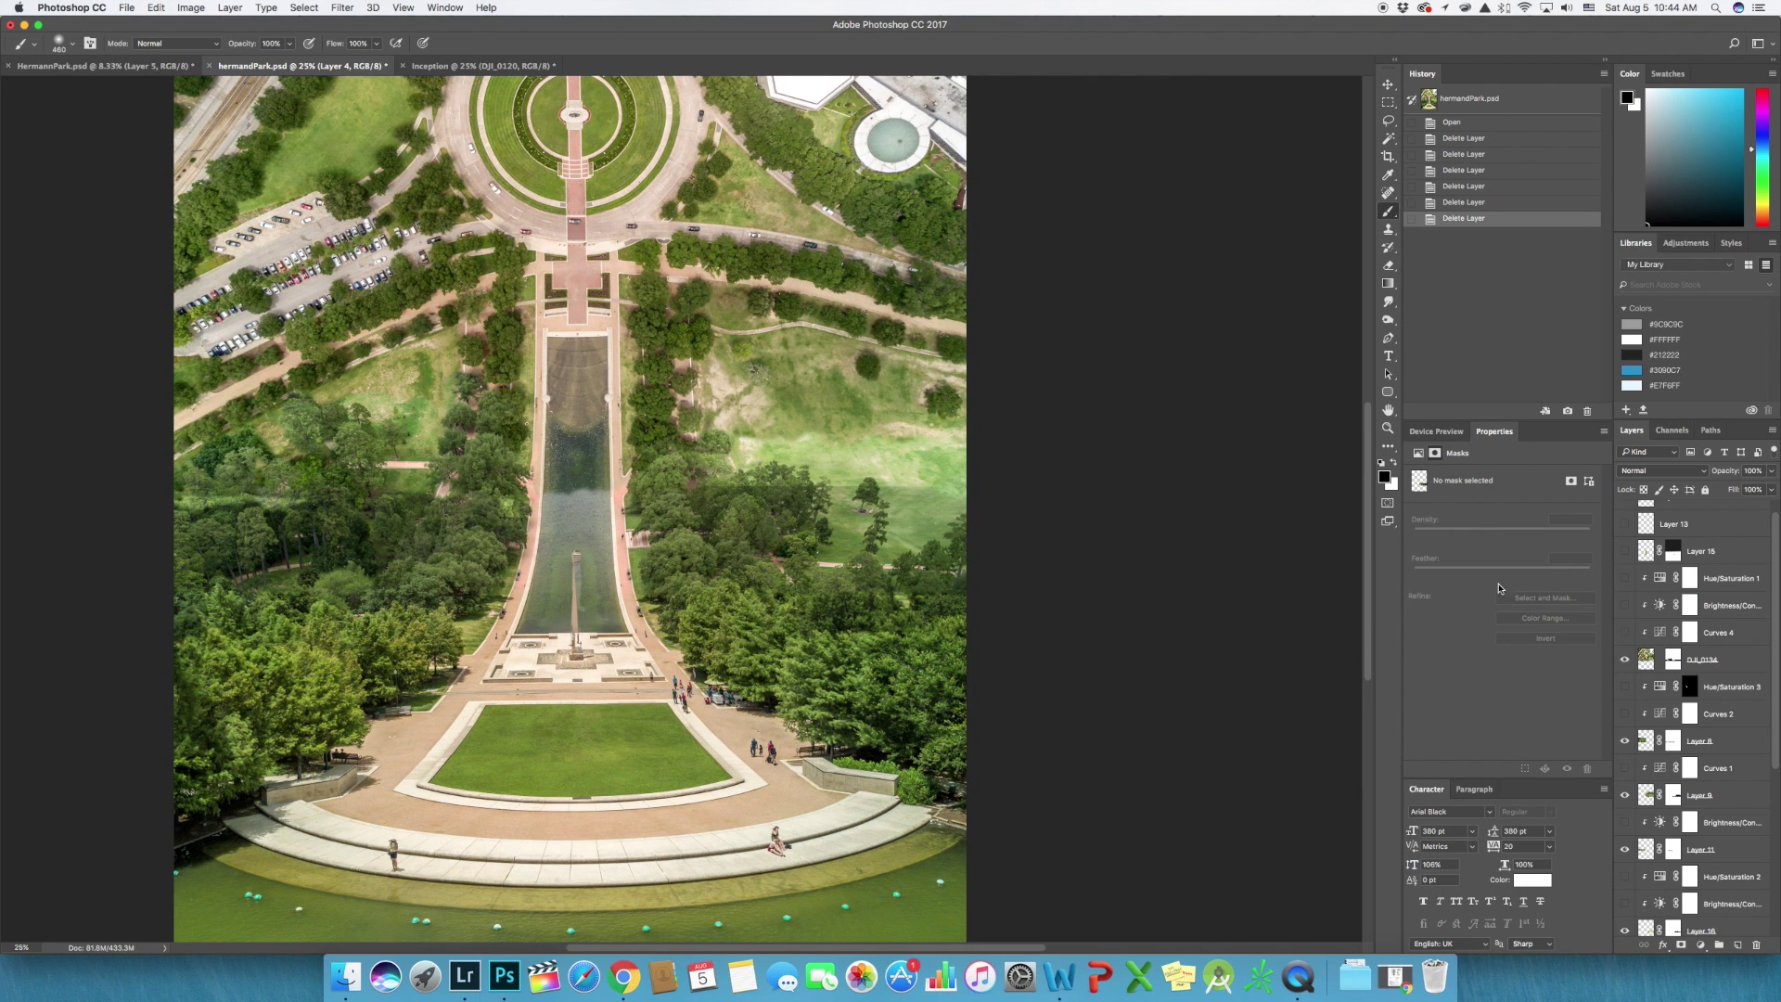
click(1626, 552)
click(1626, 552)
click(1625, 552)
click(1625, 555)
click(1626, 555)
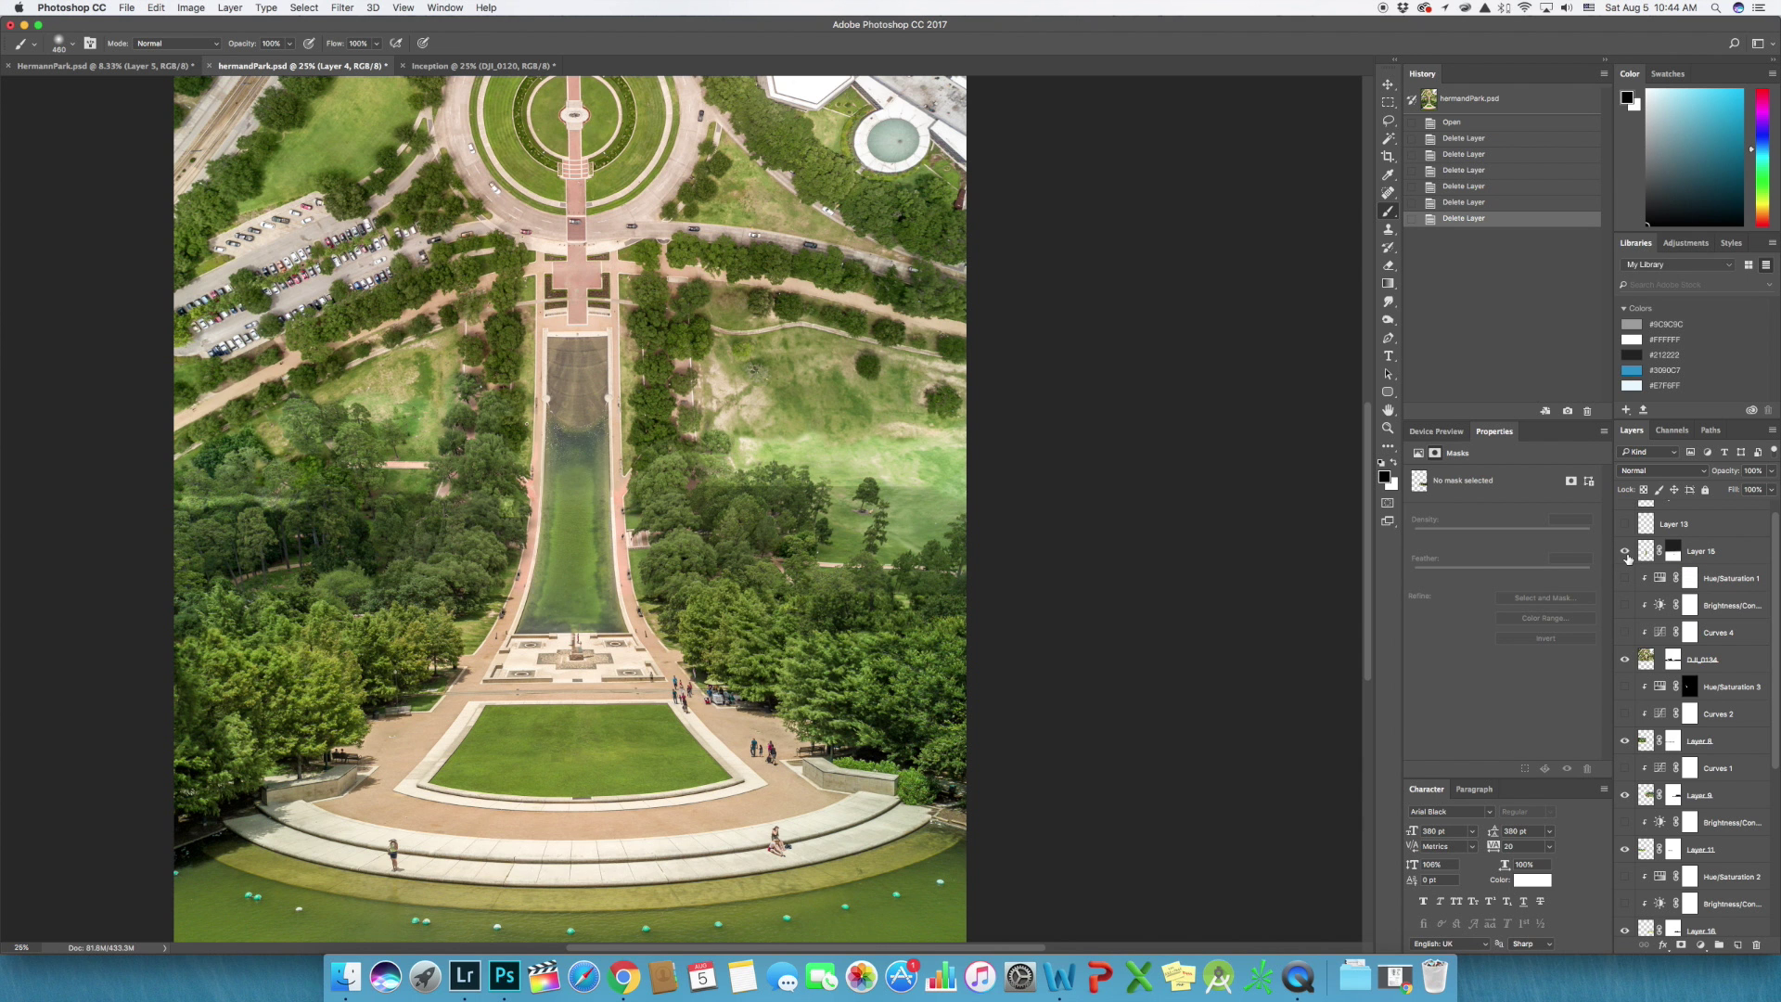
alt+click(1625, 554)
click(1625, 569)
click(1627, 570)
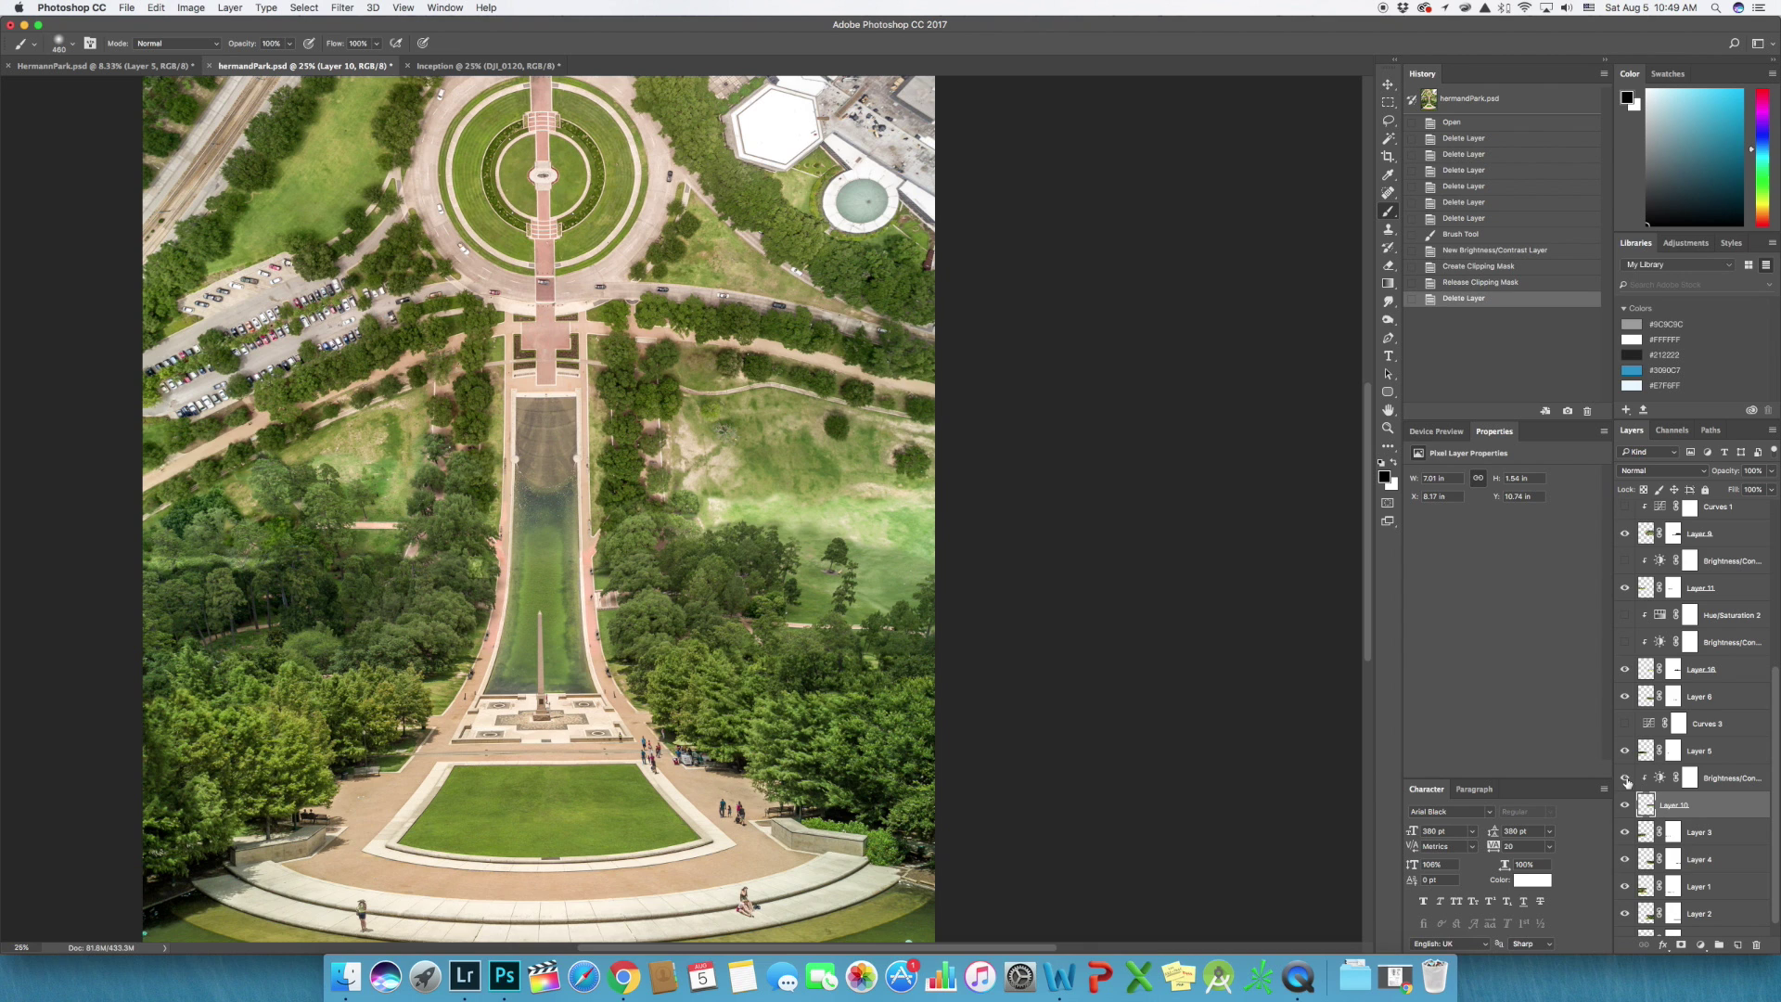
Step: Compare Layer 10 with and without its clipped Brightness/Contrast adjustment, and inspect the adjustment's settings
click(1625, 779)
click(1625, 779)
click(1626, 779)
click(1738, 784)
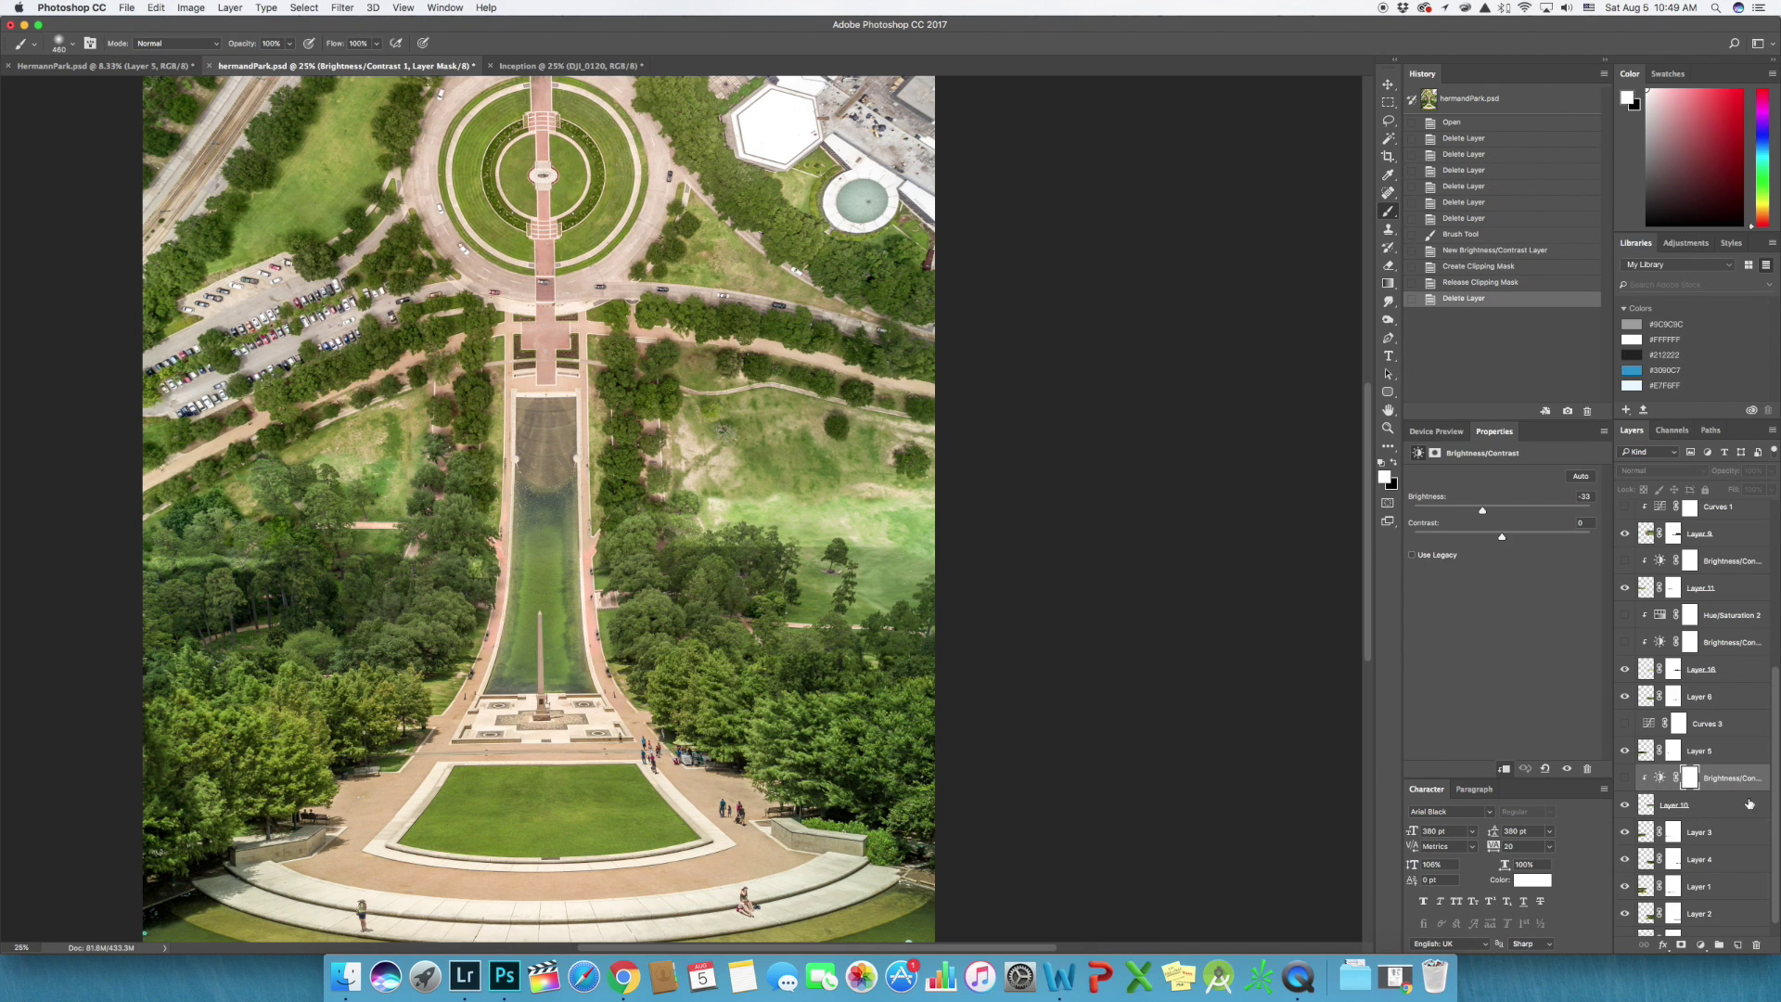
Step: Add a Brightness/Contrast adjustment above Layer 10, release and re-create its clipping mask, and try different brightness levels
click(1723, 806)
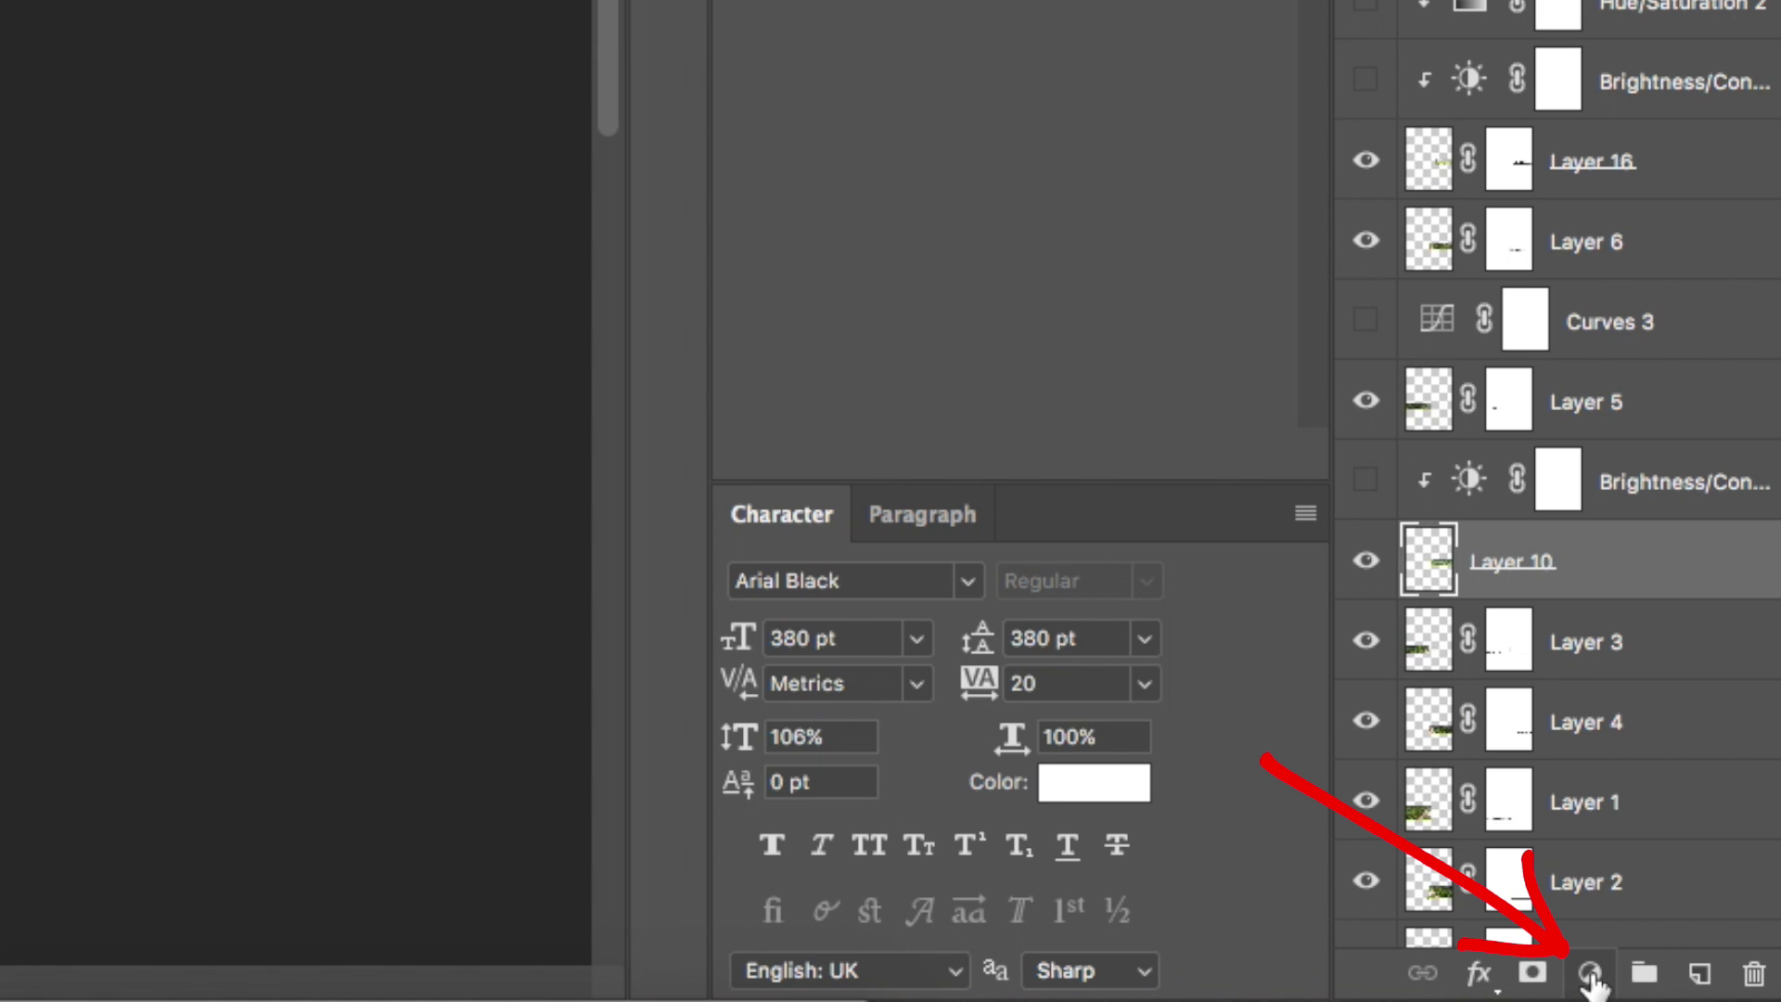
click(1591, 975)
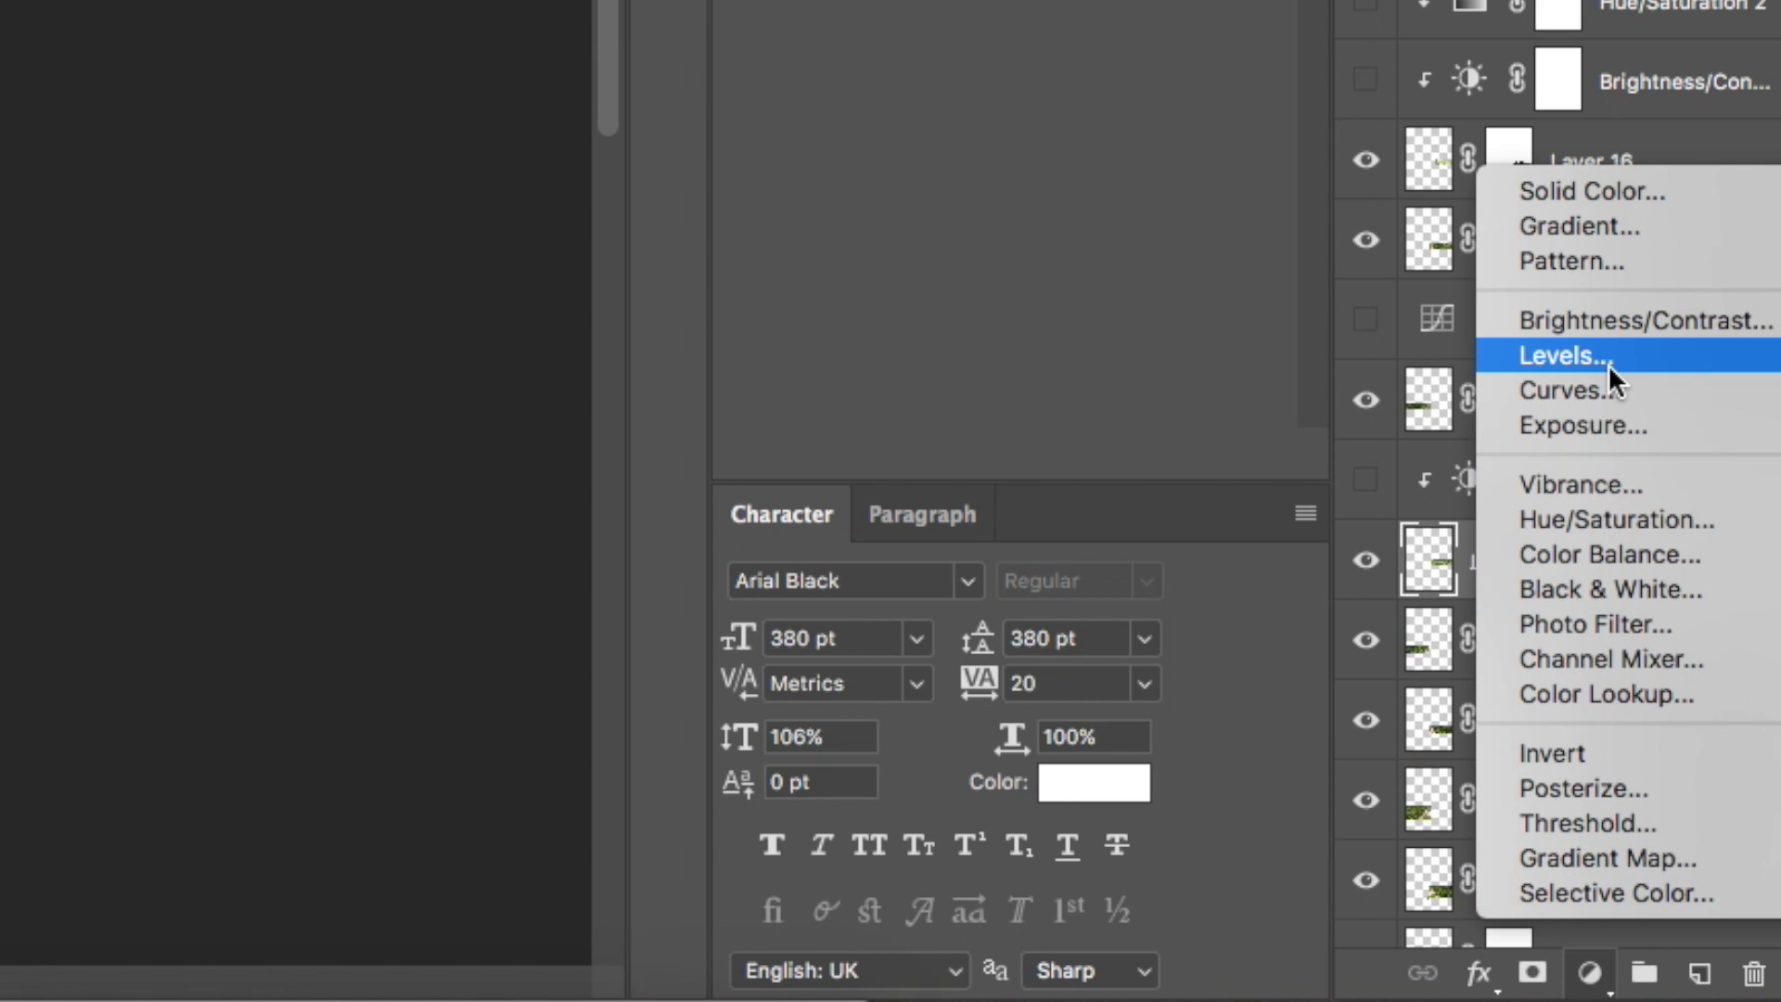
click(1633, 320)
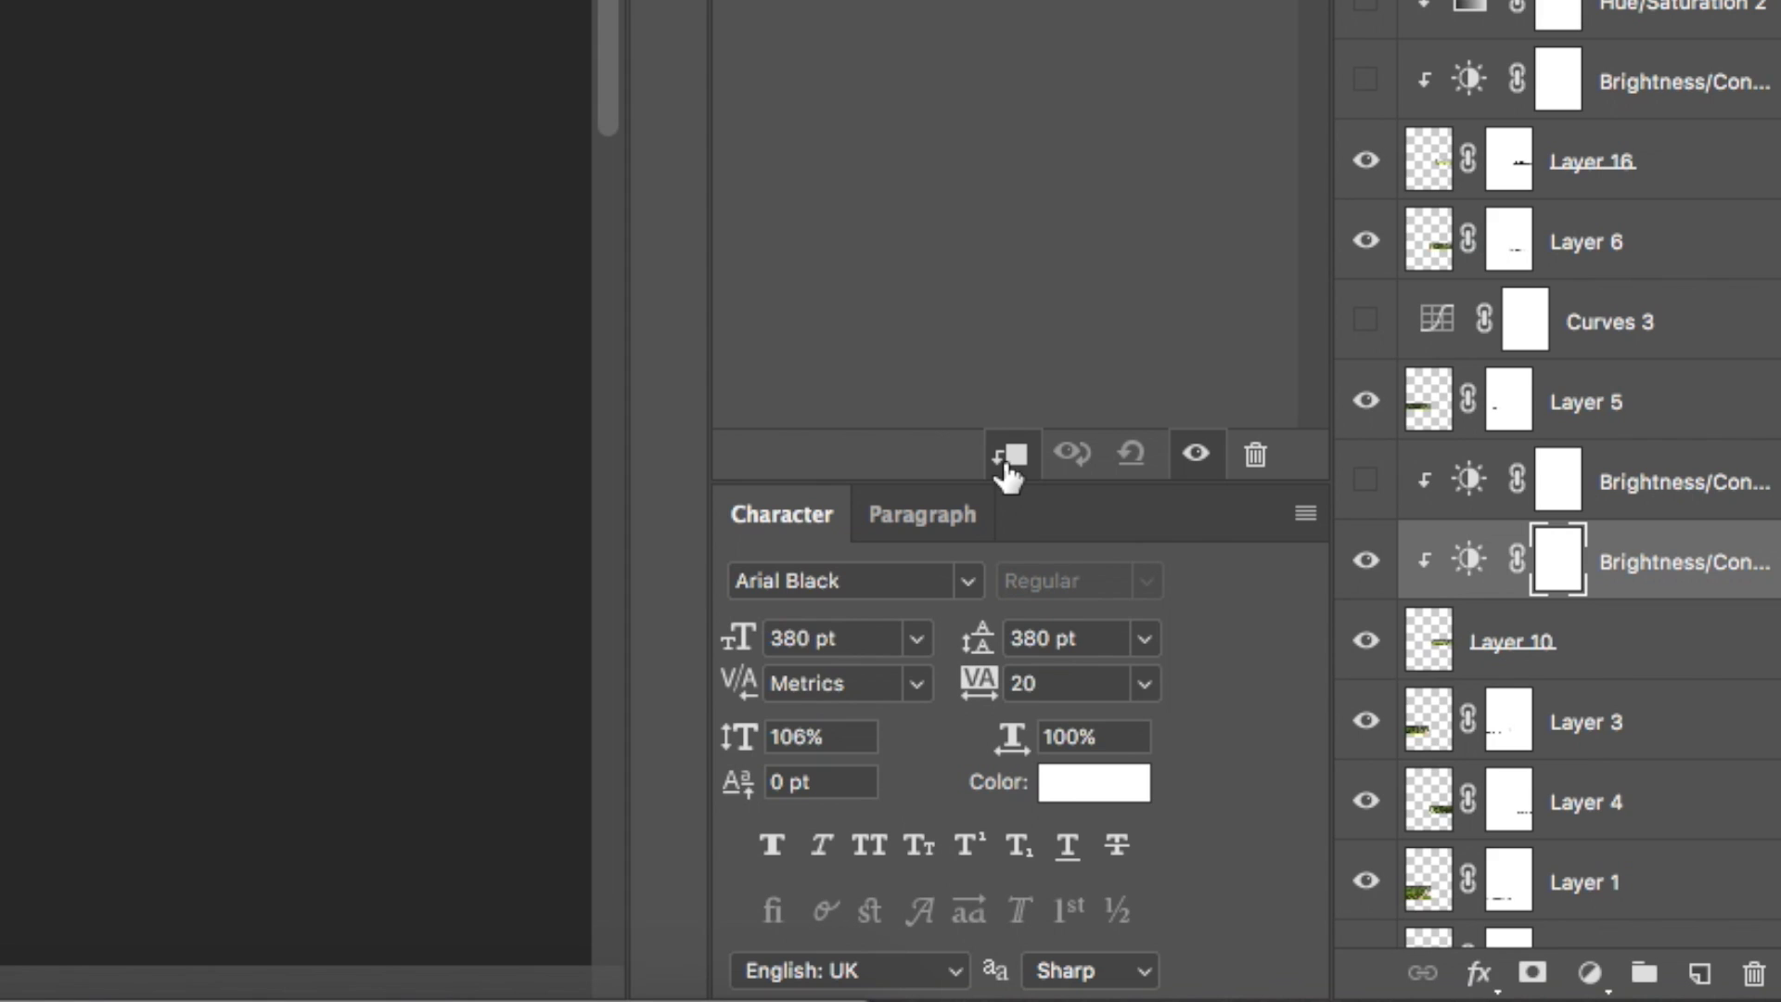
click(1017, 459)
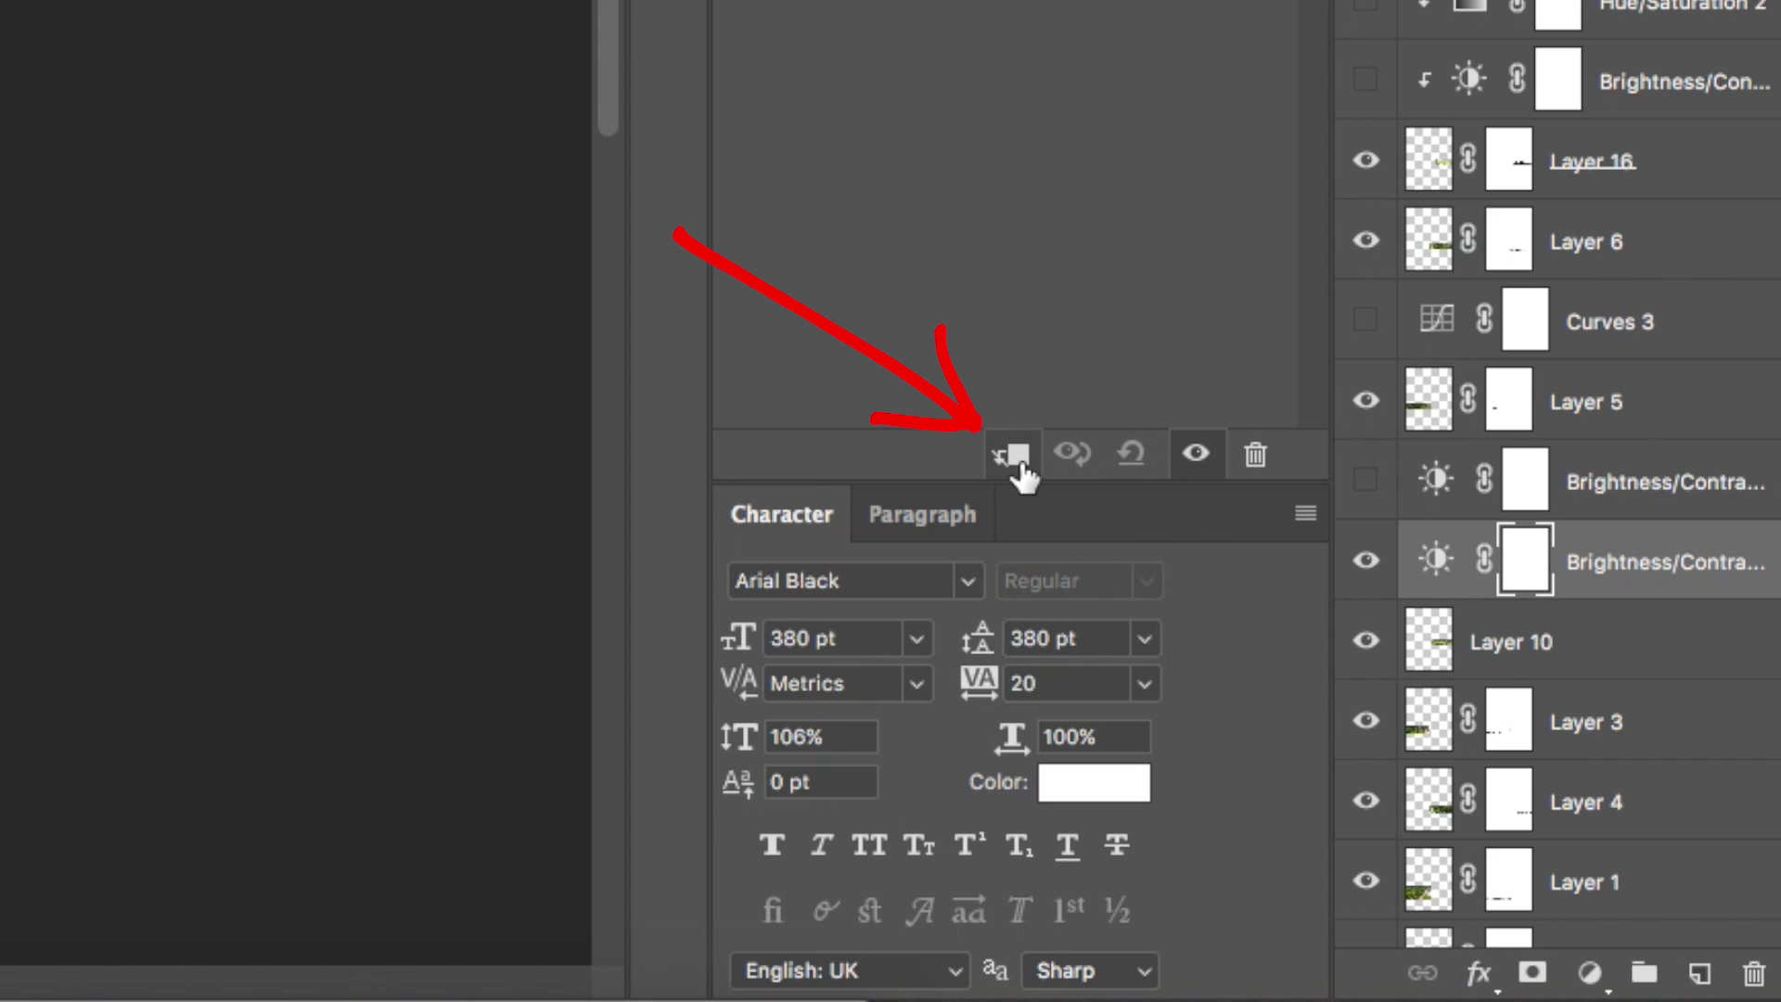
click(1017, 460)
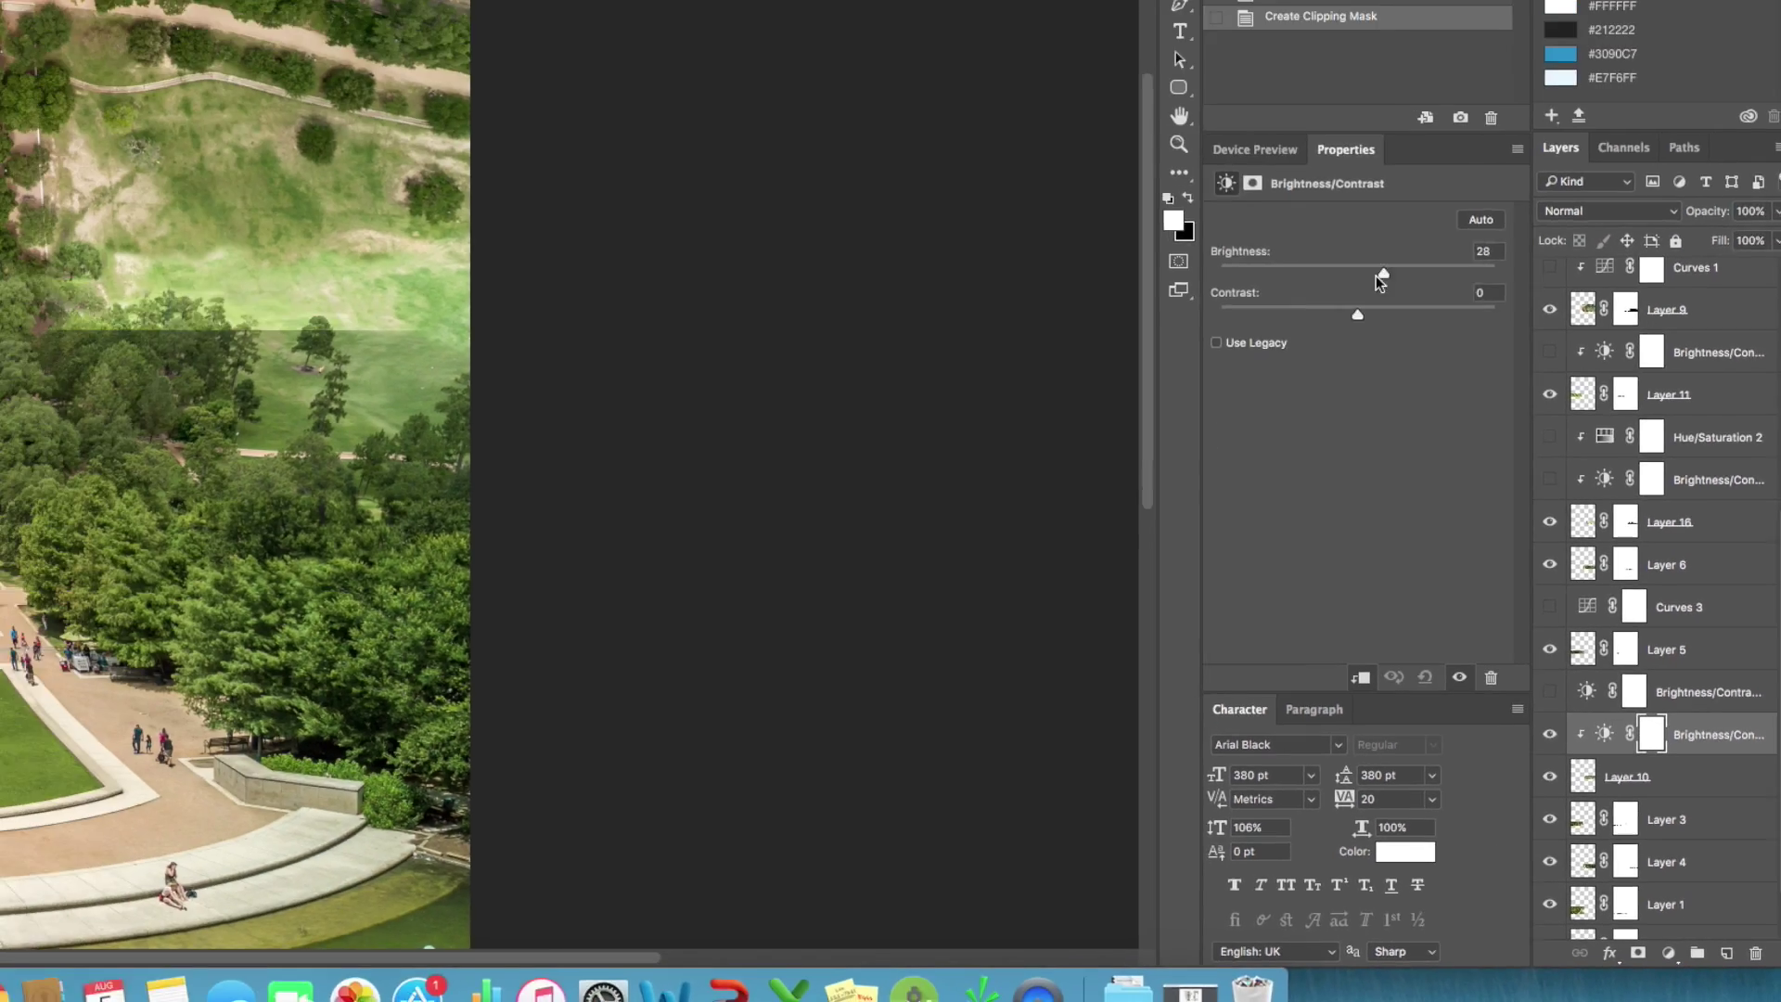
drag(1377, 276, 1325, 282)
drag(1480, 516, 1494, 516)
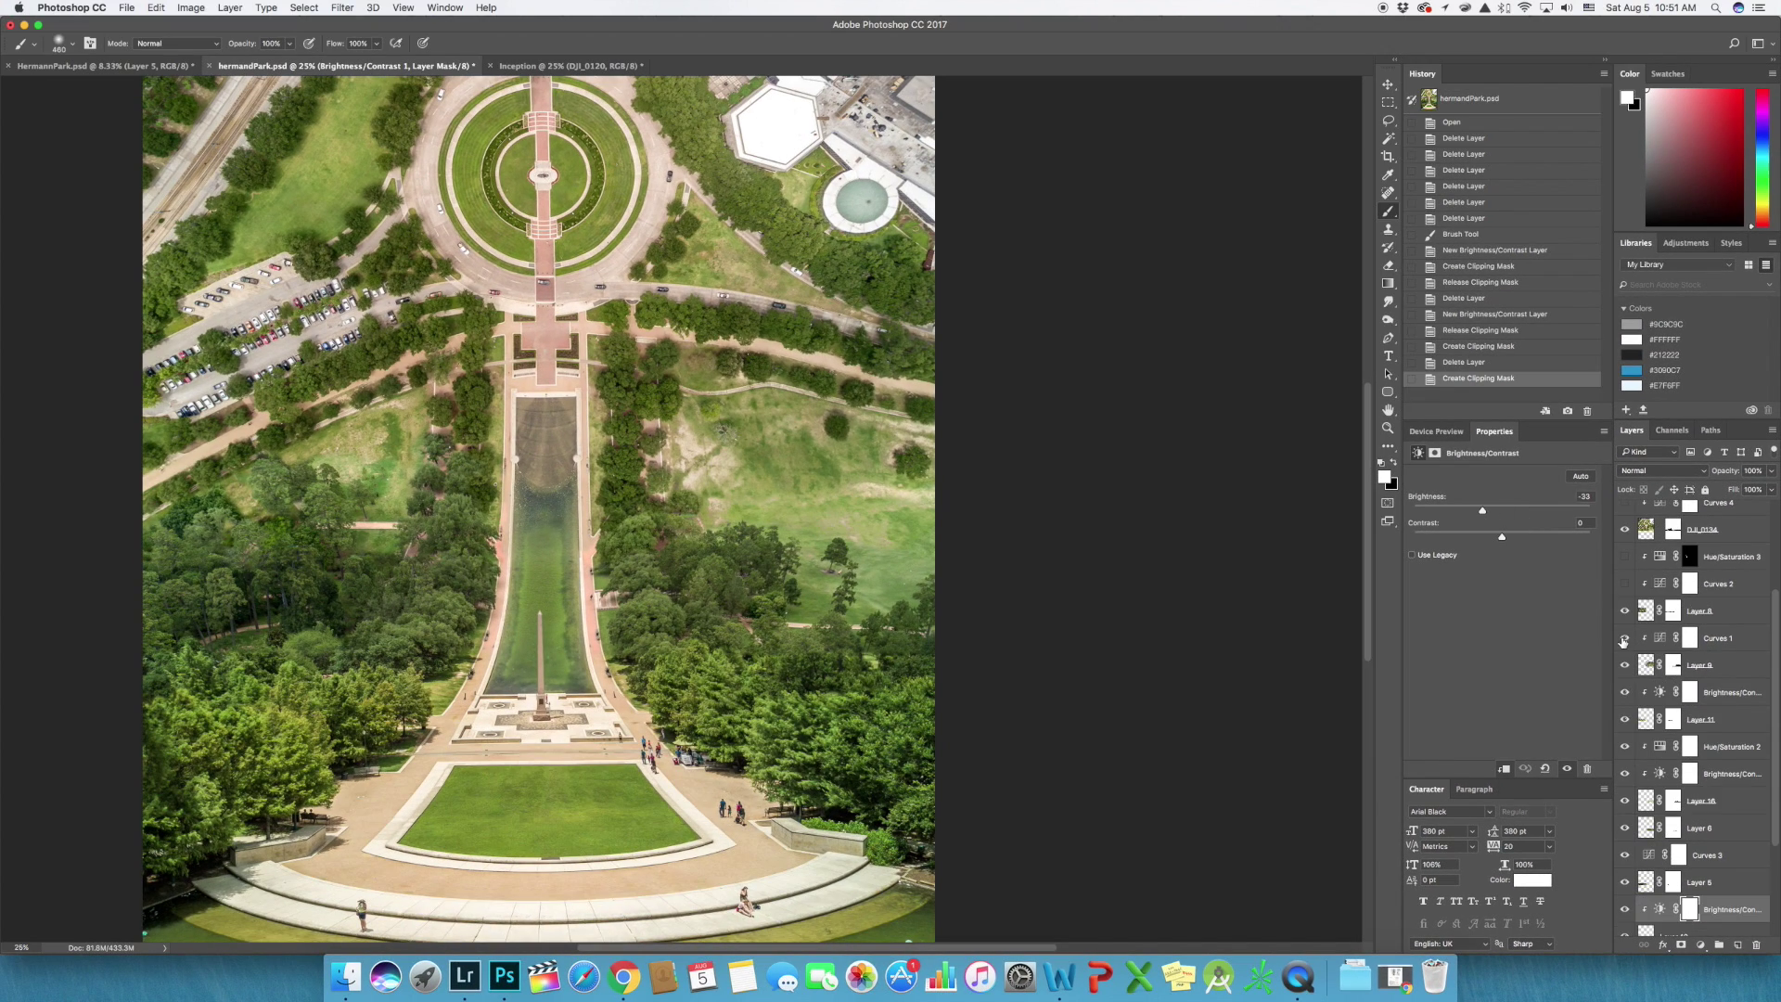
Step: Turn on the Curves 2, Hue/Saturation 3, Curves 4 and Brightness/Contrast adjustments around the DJI_0134 layer
click(1624, 584)
click(1625, 557)
click(1625, 504)
scroll(1626, 529, up, 3)
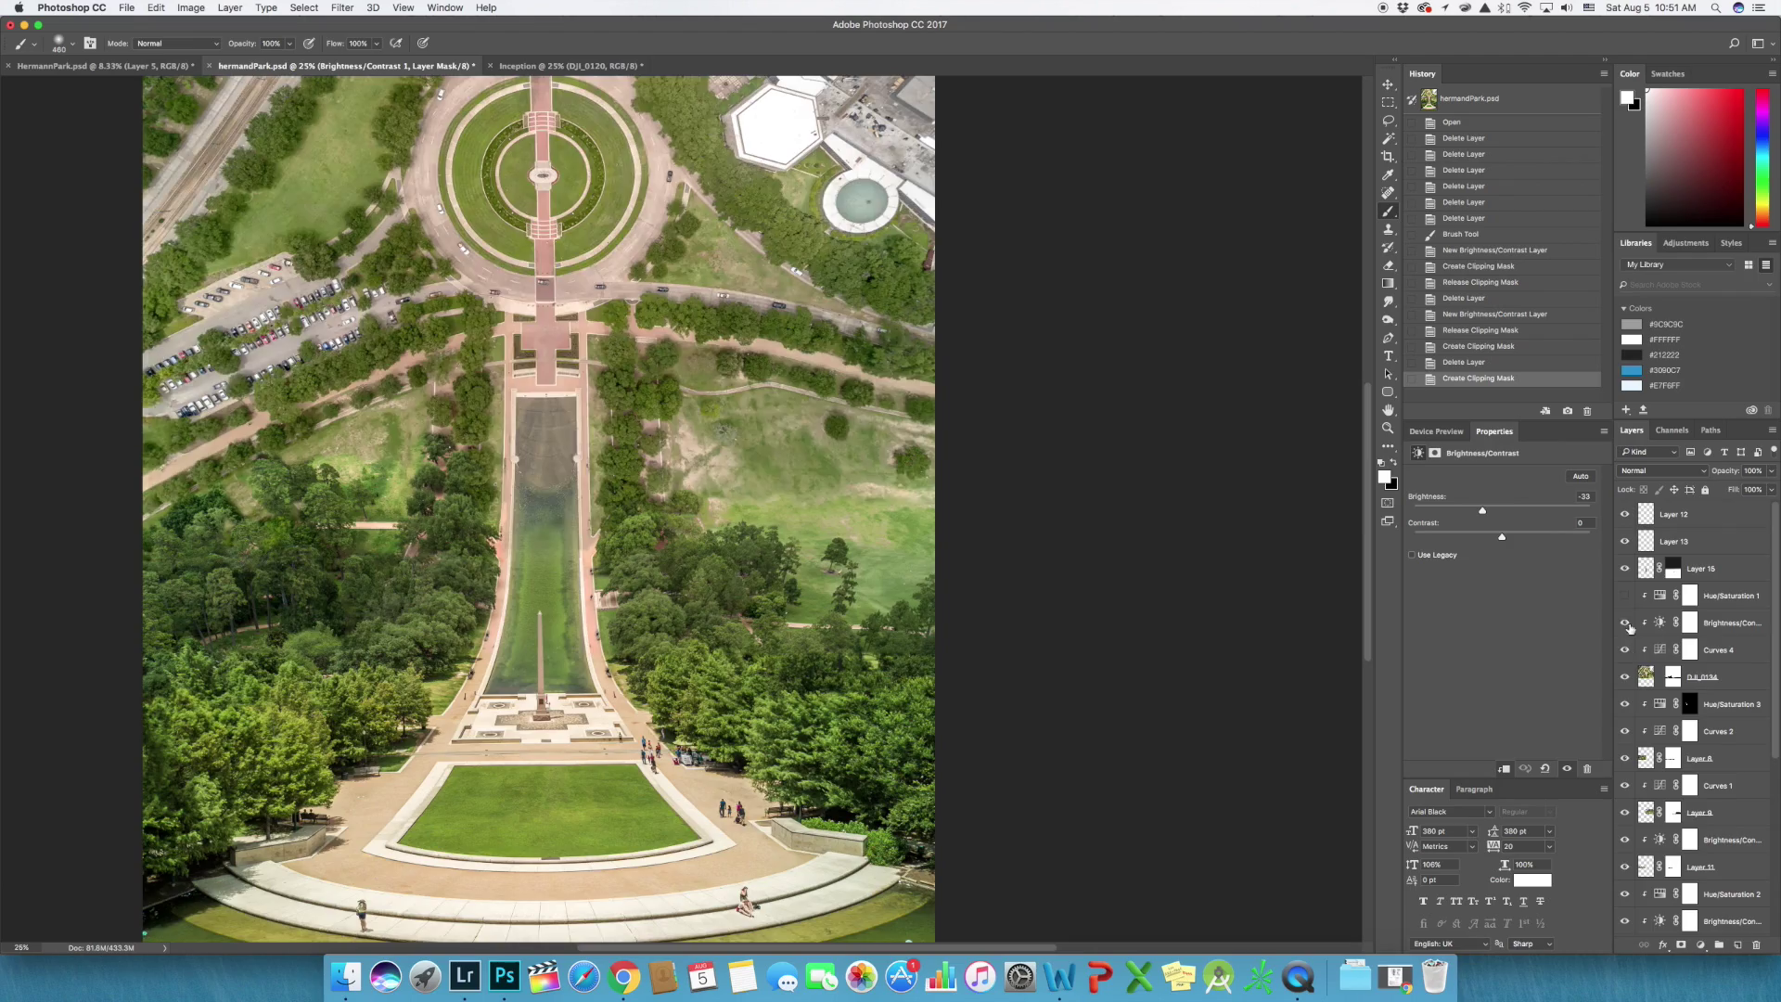
click(1627, 623)
Step: Hide the upper layers of the whole composite and show the image layers again in order up to Layer 9
key(super+minus)
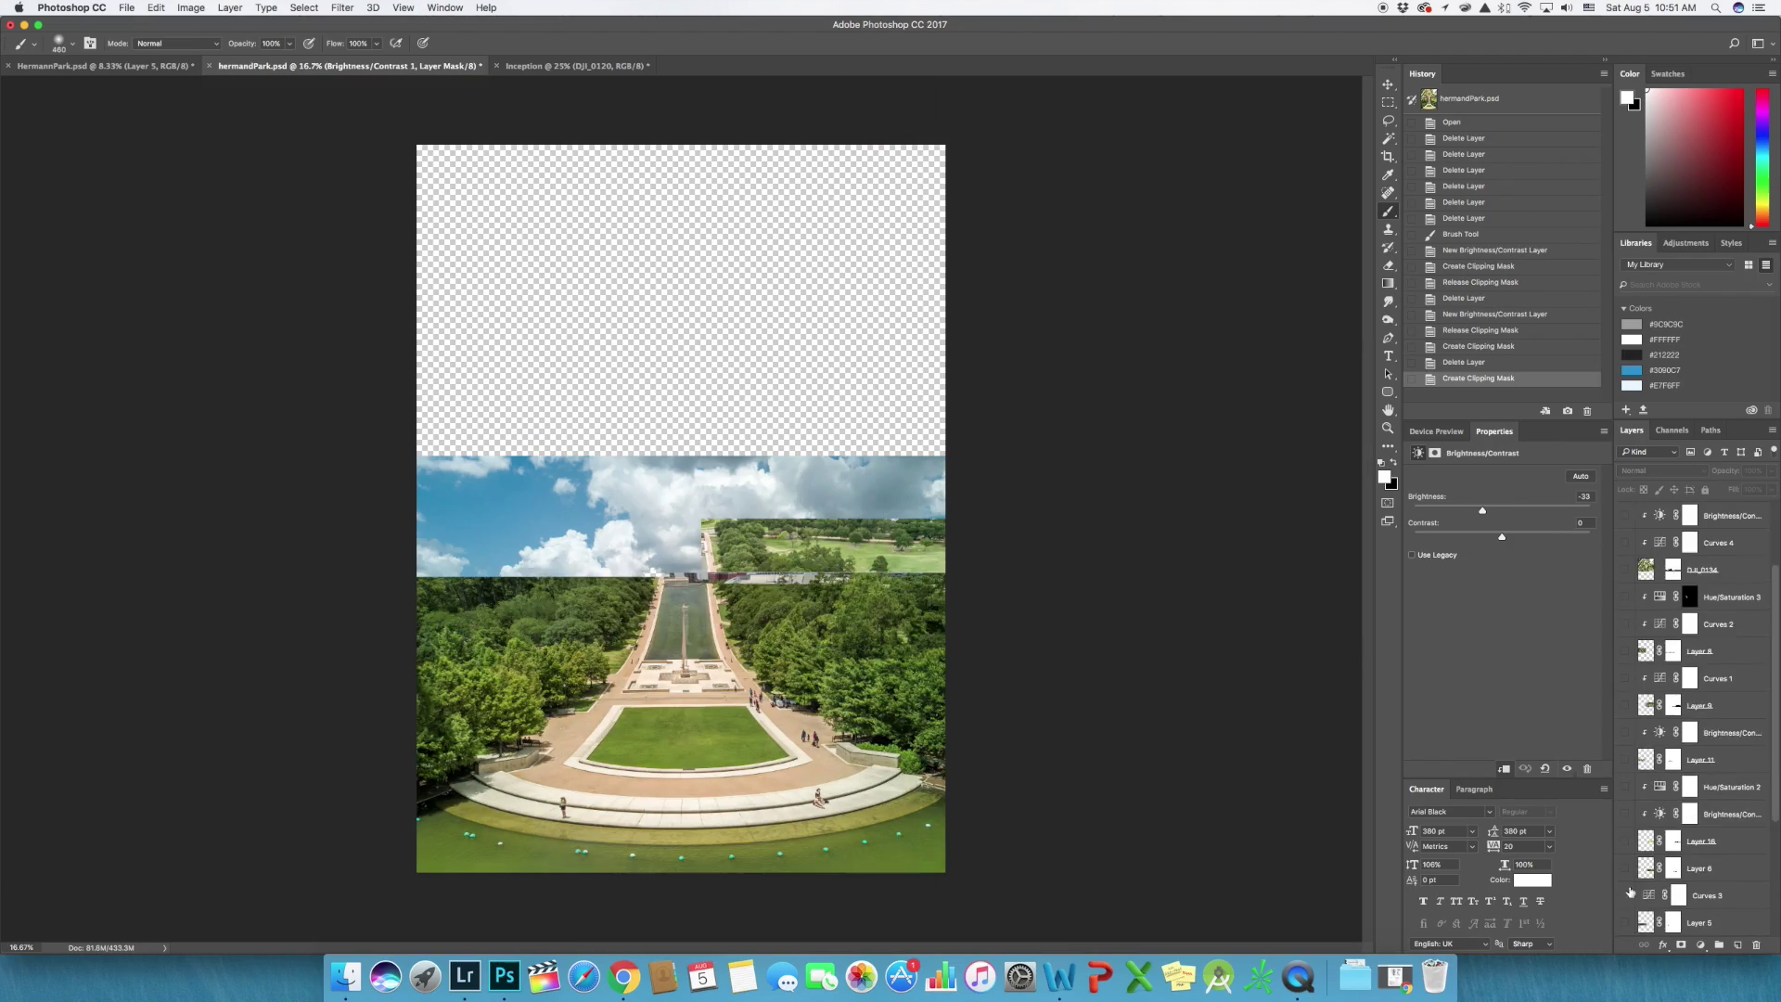
scroll(1630, 892, down, 3)
mouse_move(1626, 812)
mouse_down()
mouse_move(1626, 910)
mouse_move(1626, 807)
mouse_up()
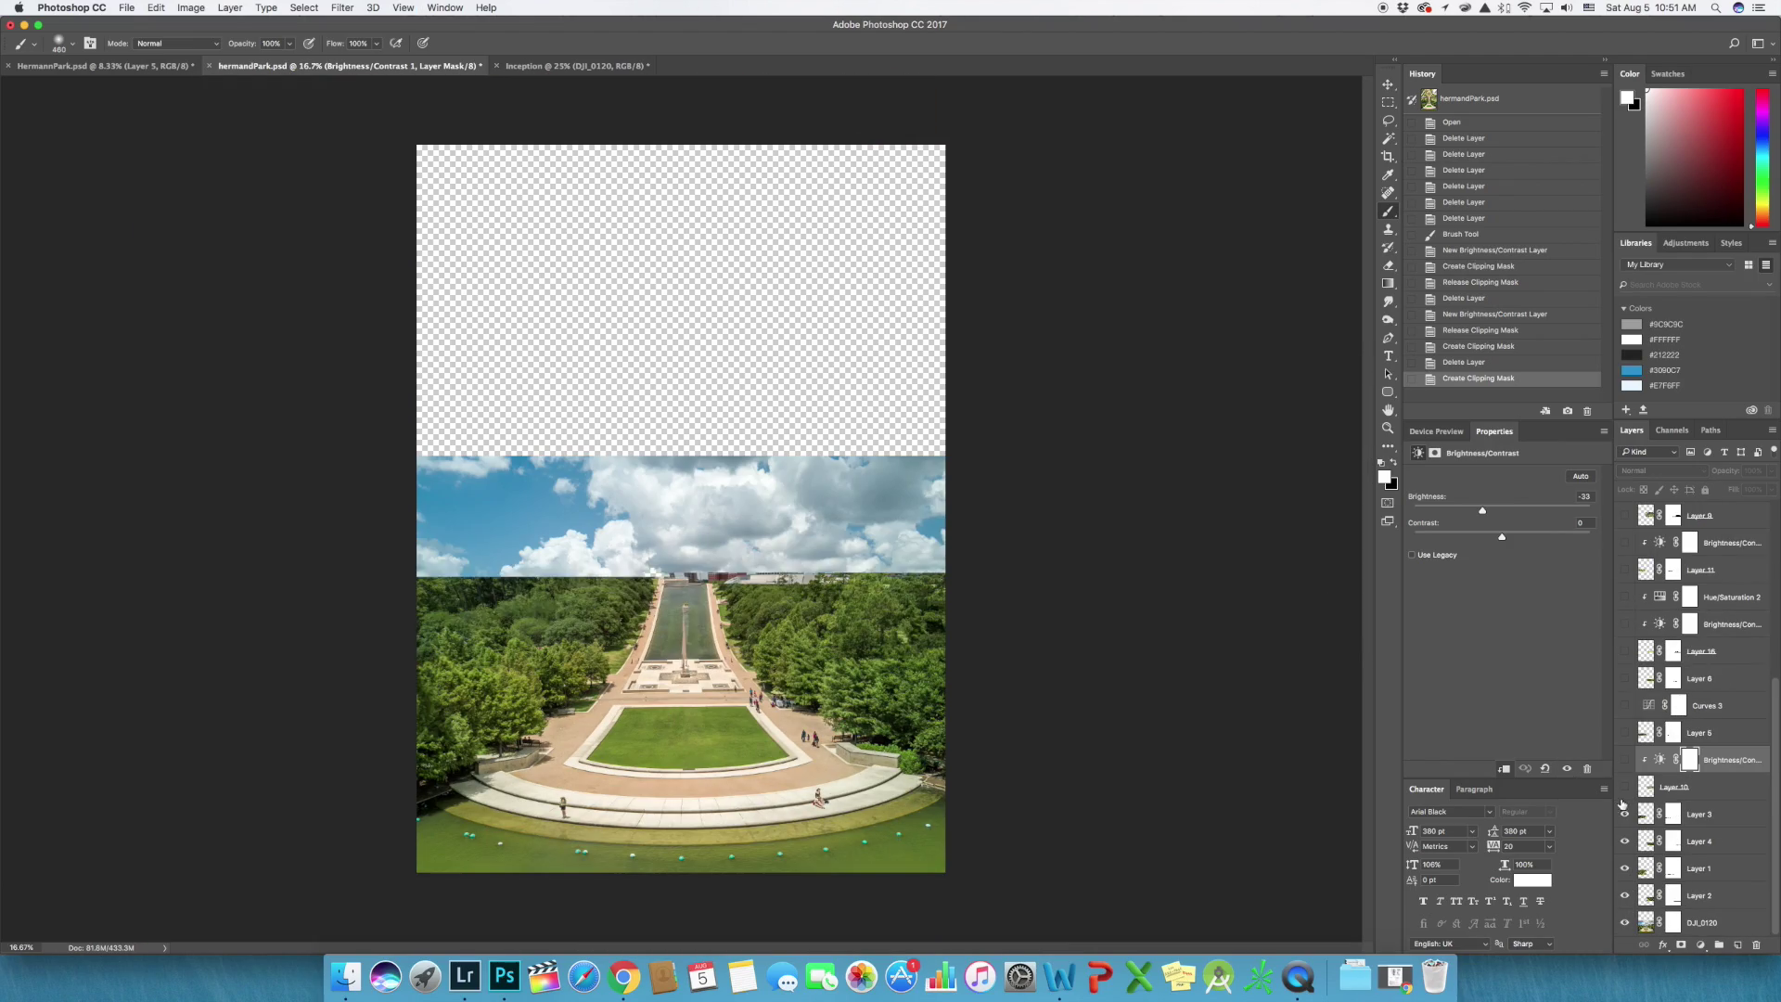
drag(1626, 731, 1627, 649)
click(1627, 572)
click(1625, 516)
Step: Show the remaining upper image layers, including DJI_0134, together with the Hue/Saturation 1 and Brightness/Contrast adjustments above it
scroll(1626, 557, up, 4)
click(1625, 717)
click(1626, 637)
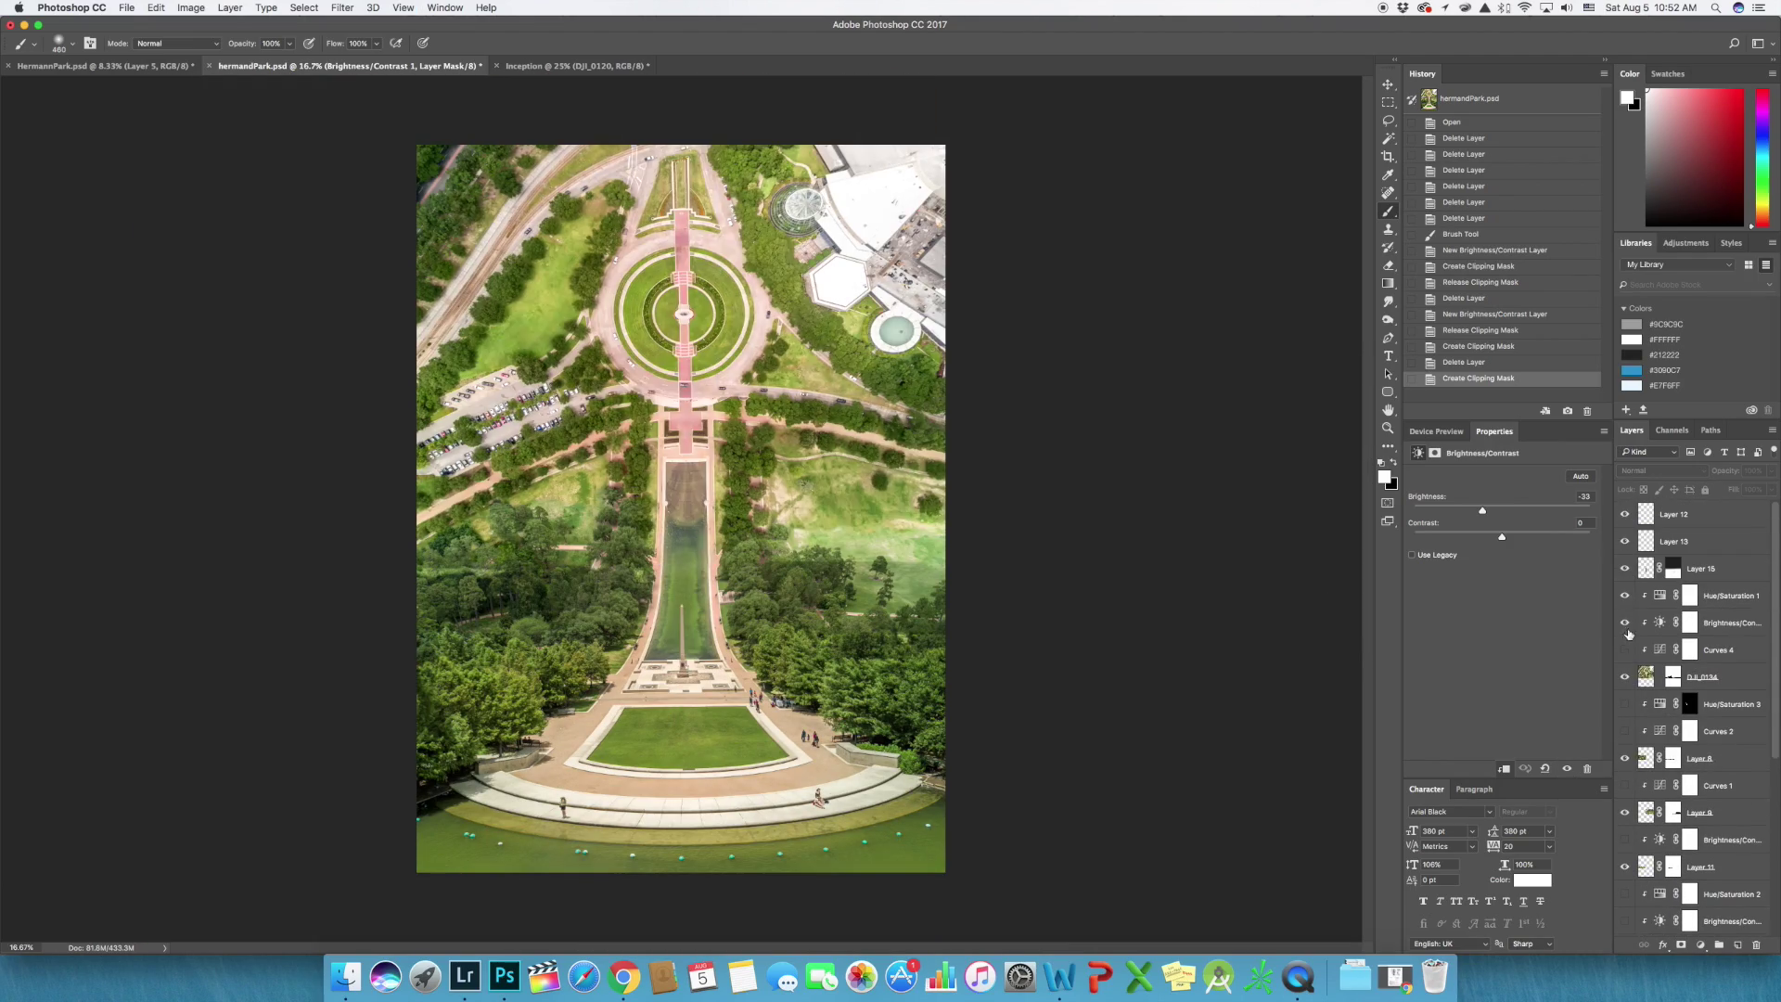